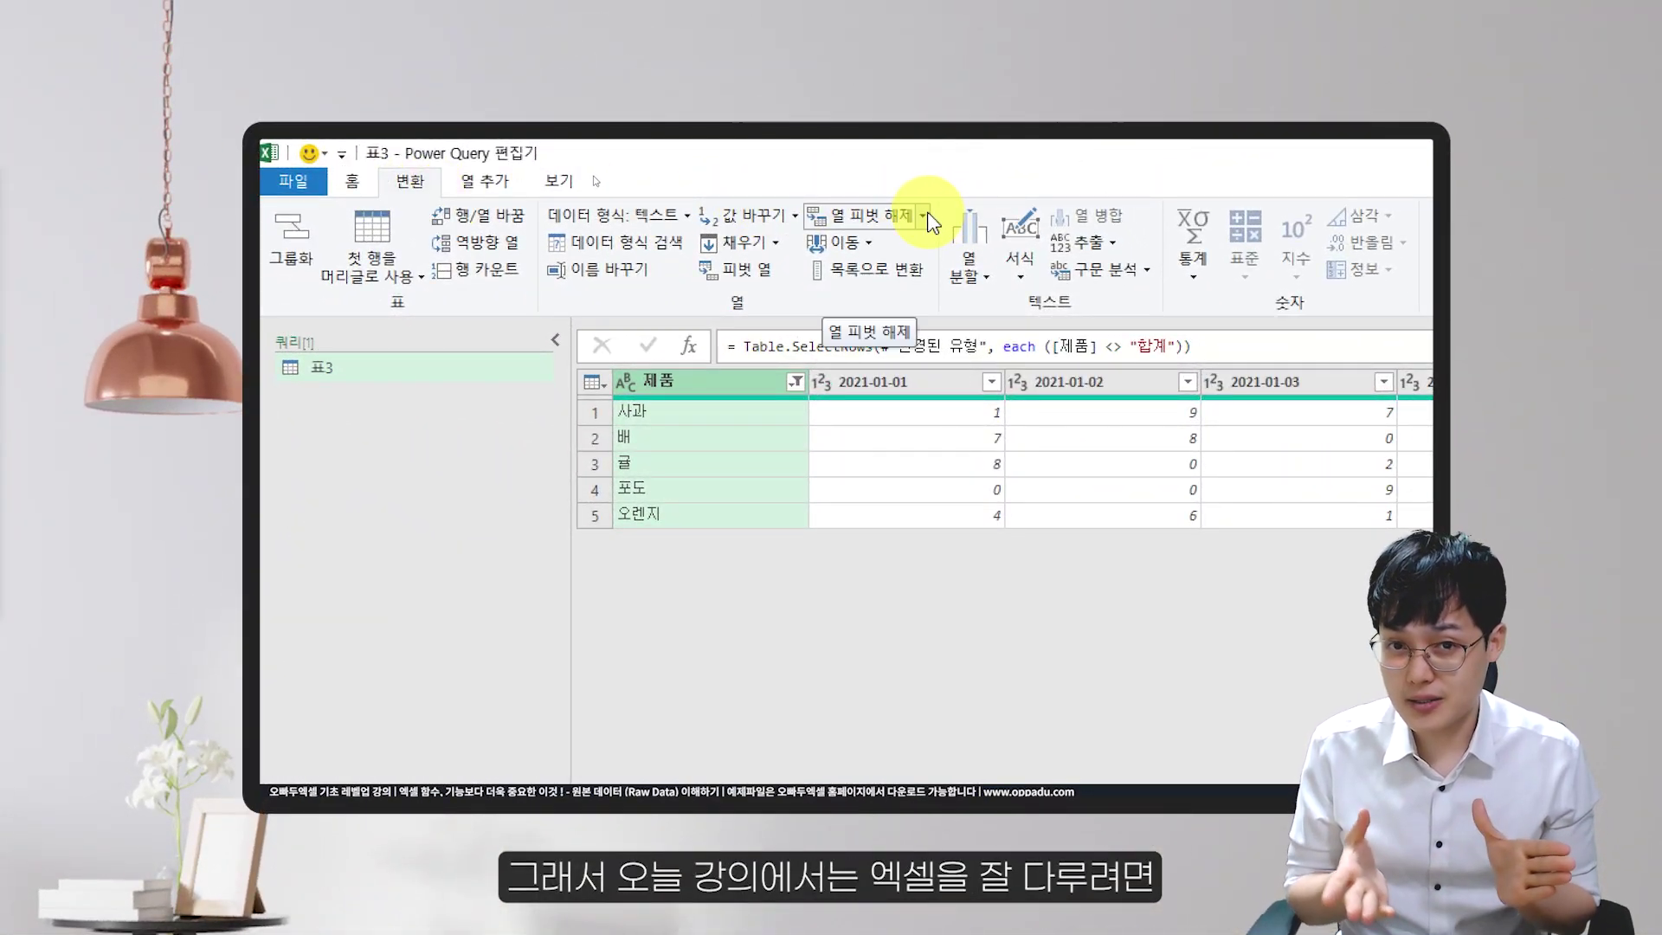
Unpivot every column except 제품 and open the 특성 column's name for editing.
{"action": "left_click", "coordinate": [924, 216]}
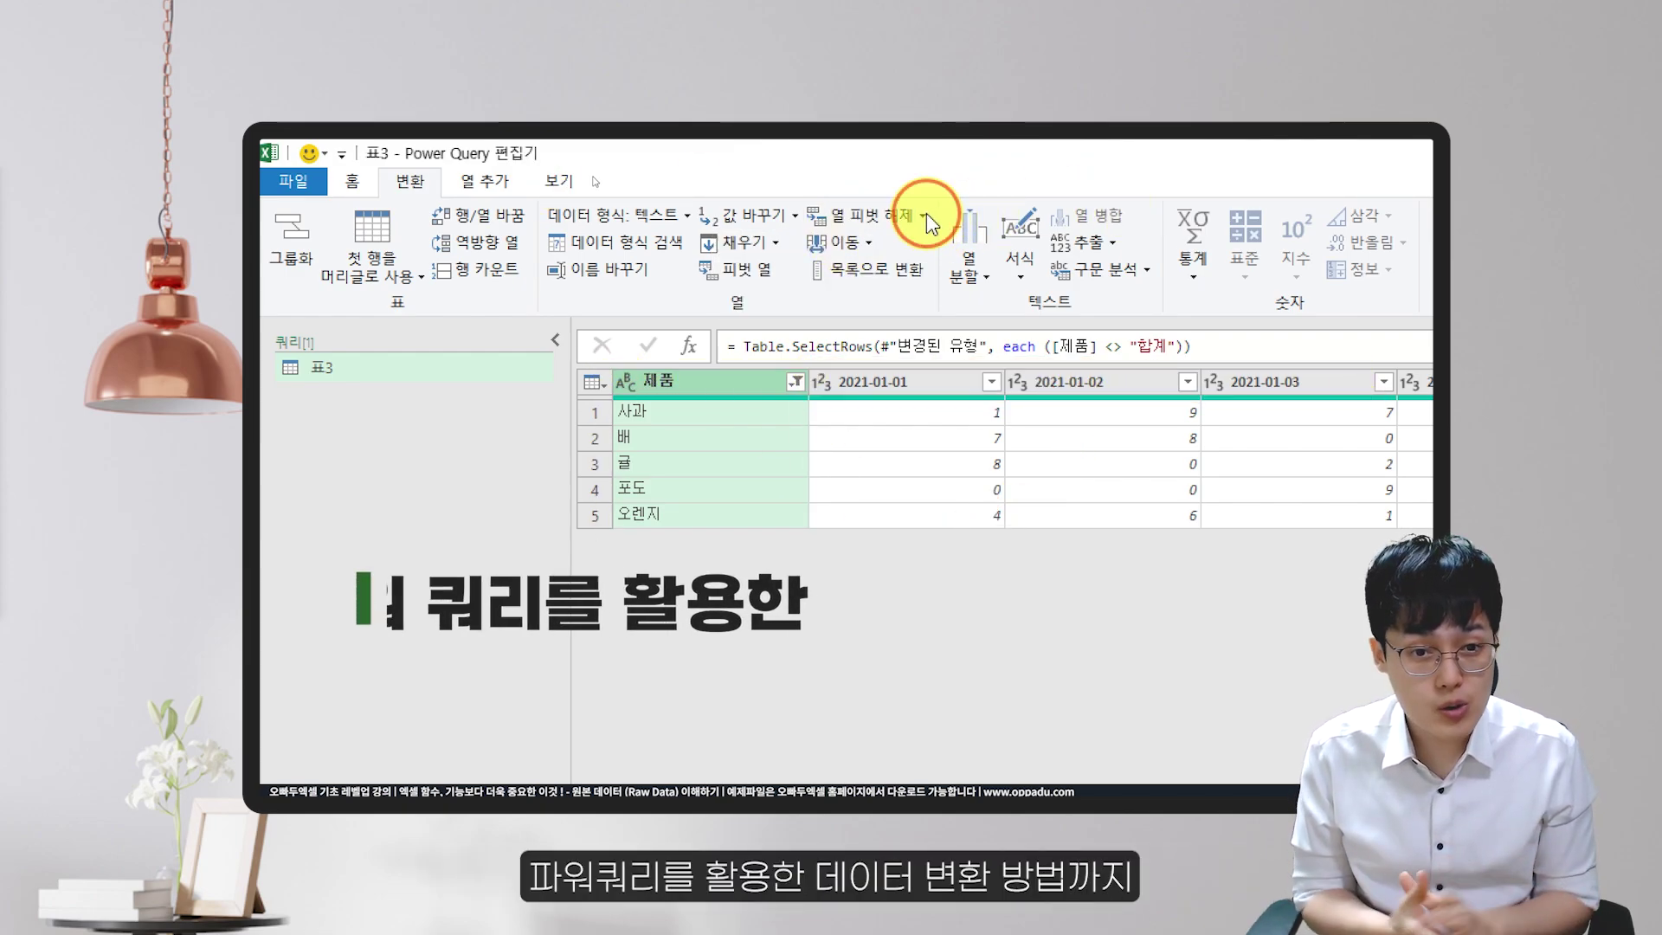
{"action": "left_click", "coordinate": [925, 216]}
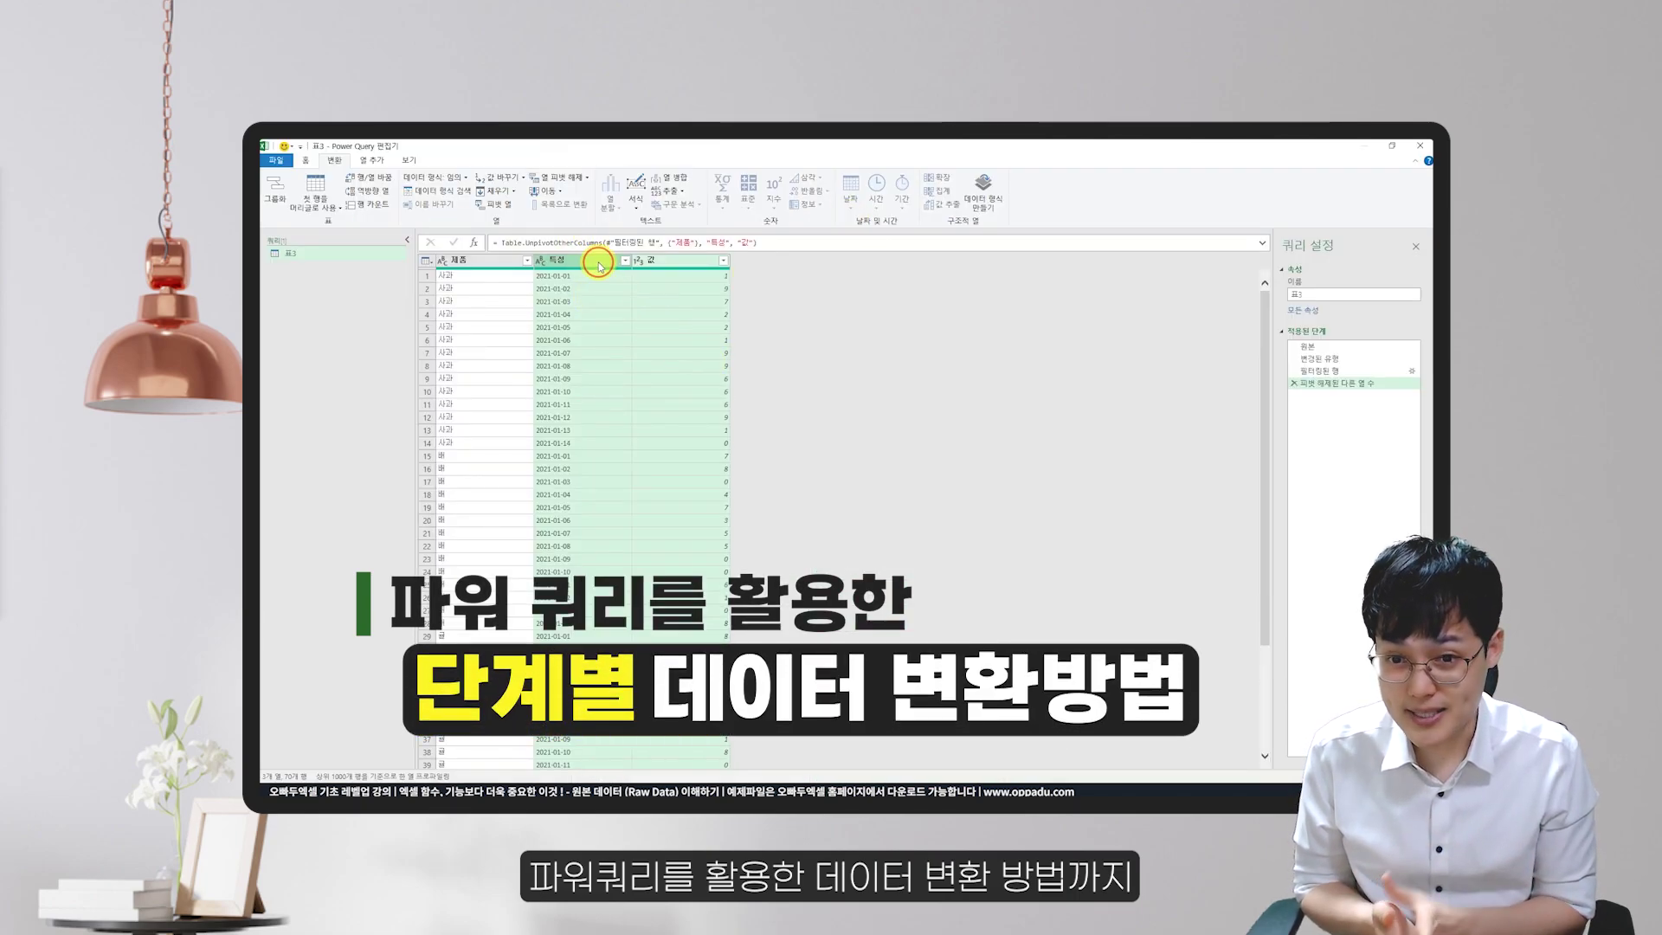
{"action": "double_click", "coordinate": [599, 262]}
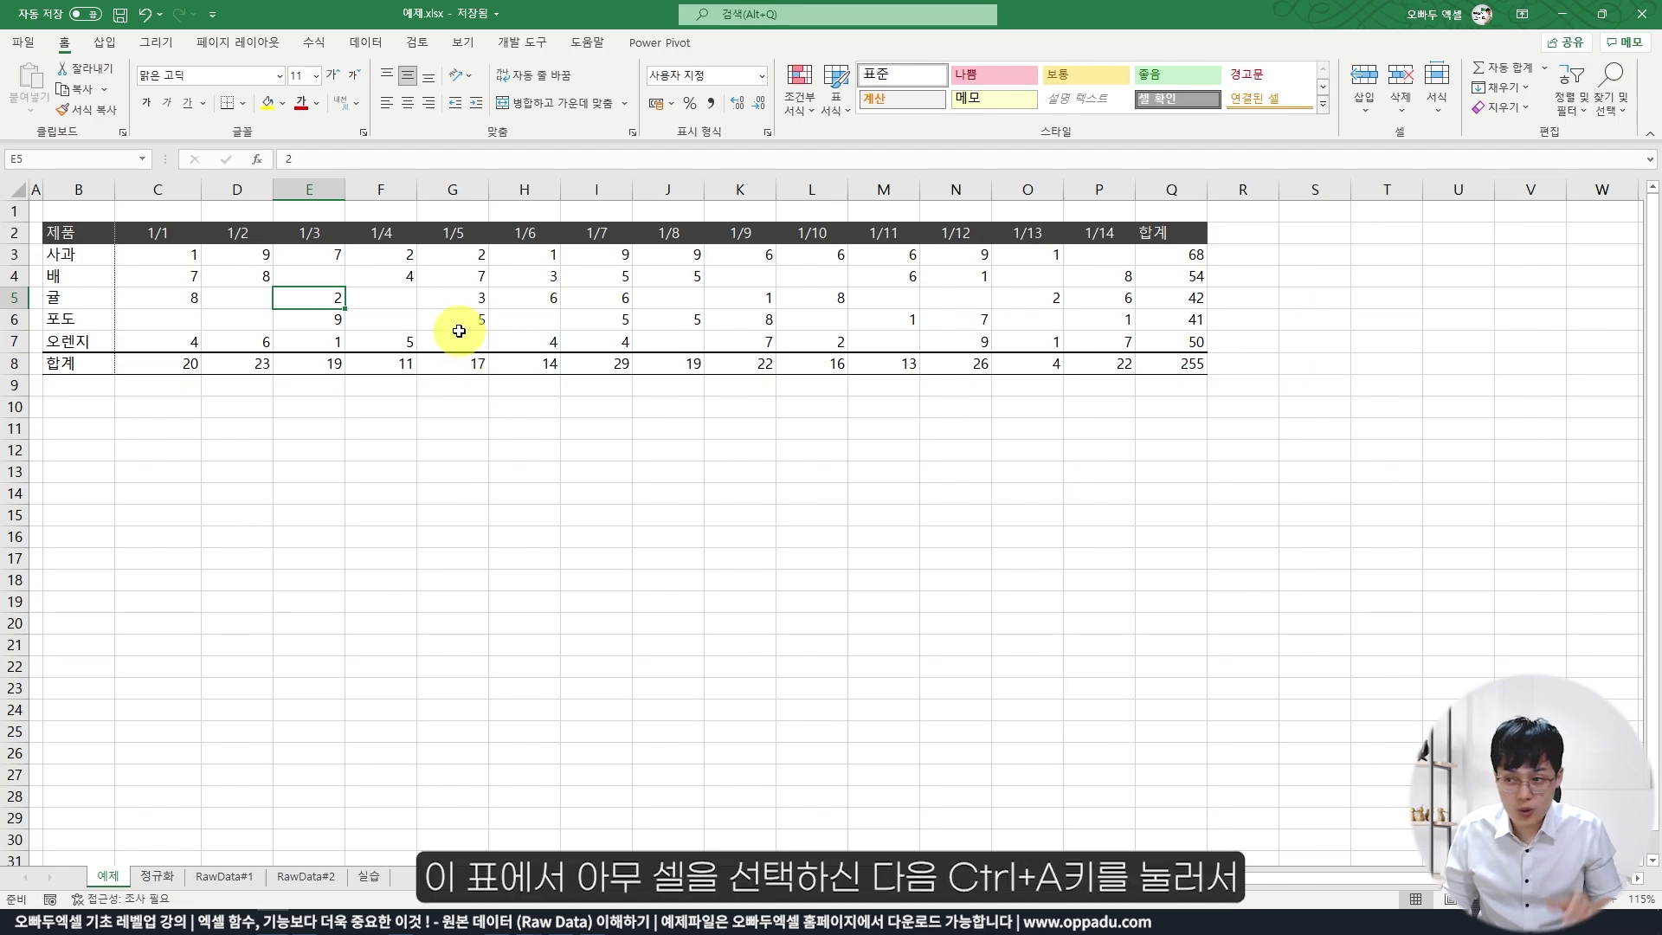
Create a pivot table on a new worksheet from the whole product sales table, range 예제!$B$2:$Q$8.
{"action": "left_click", "coordinate": [451, 301]}
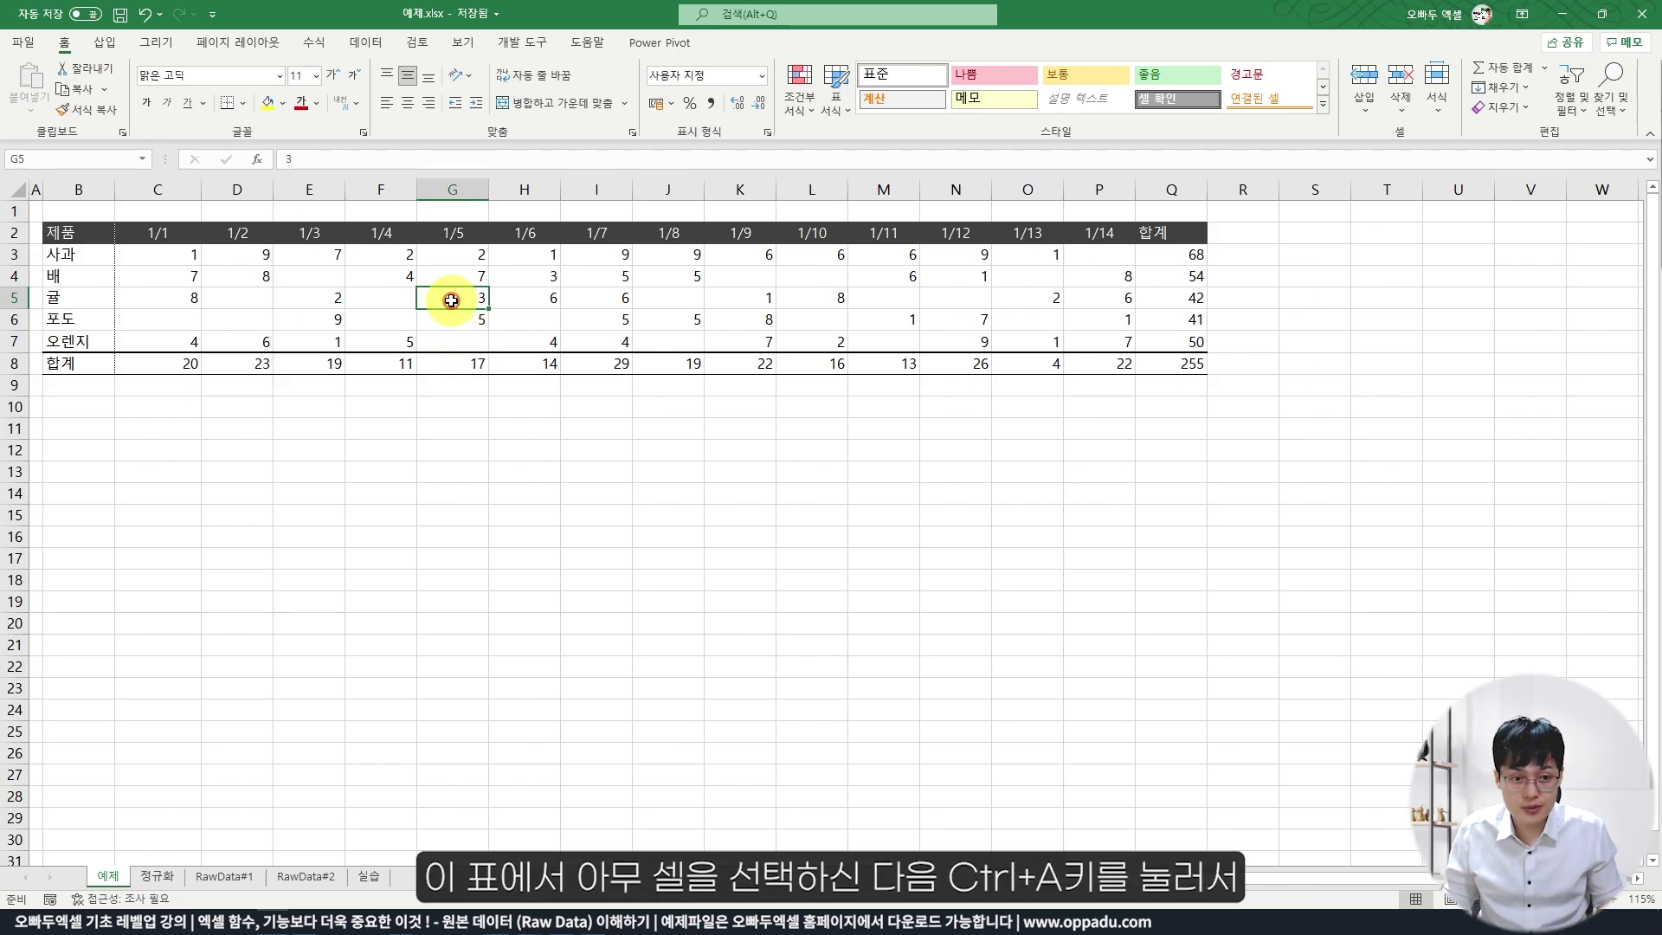
{"action": "key", "text": "ctrl+a"}
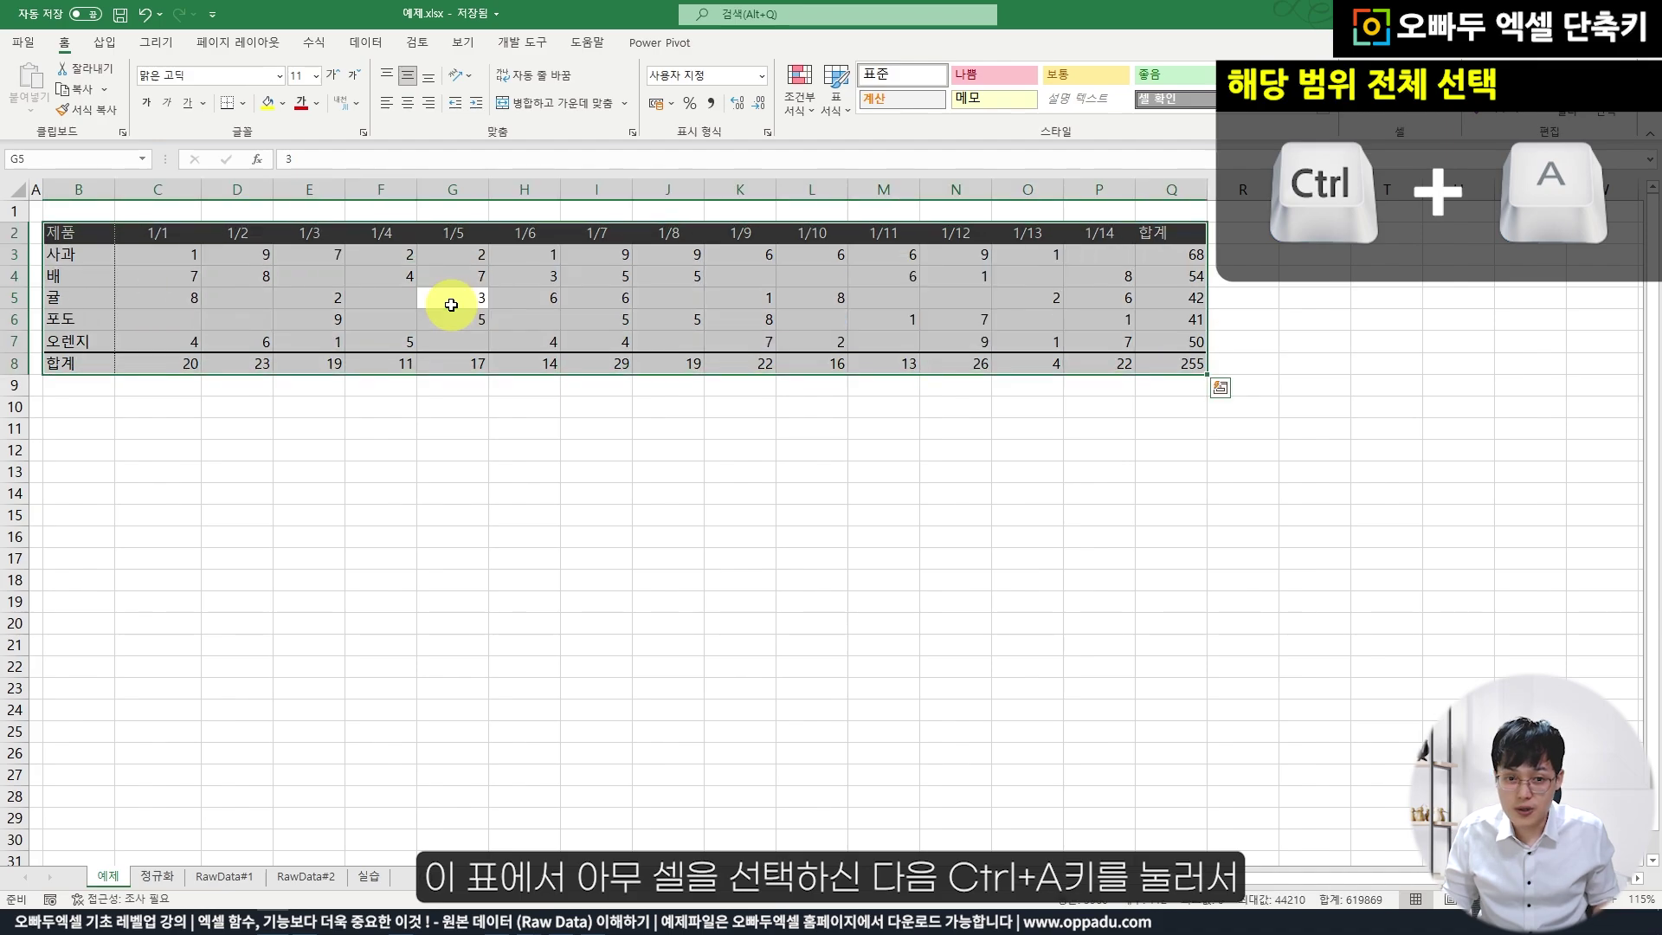
{"action": "left_click", "coordinate": [105, 47]}
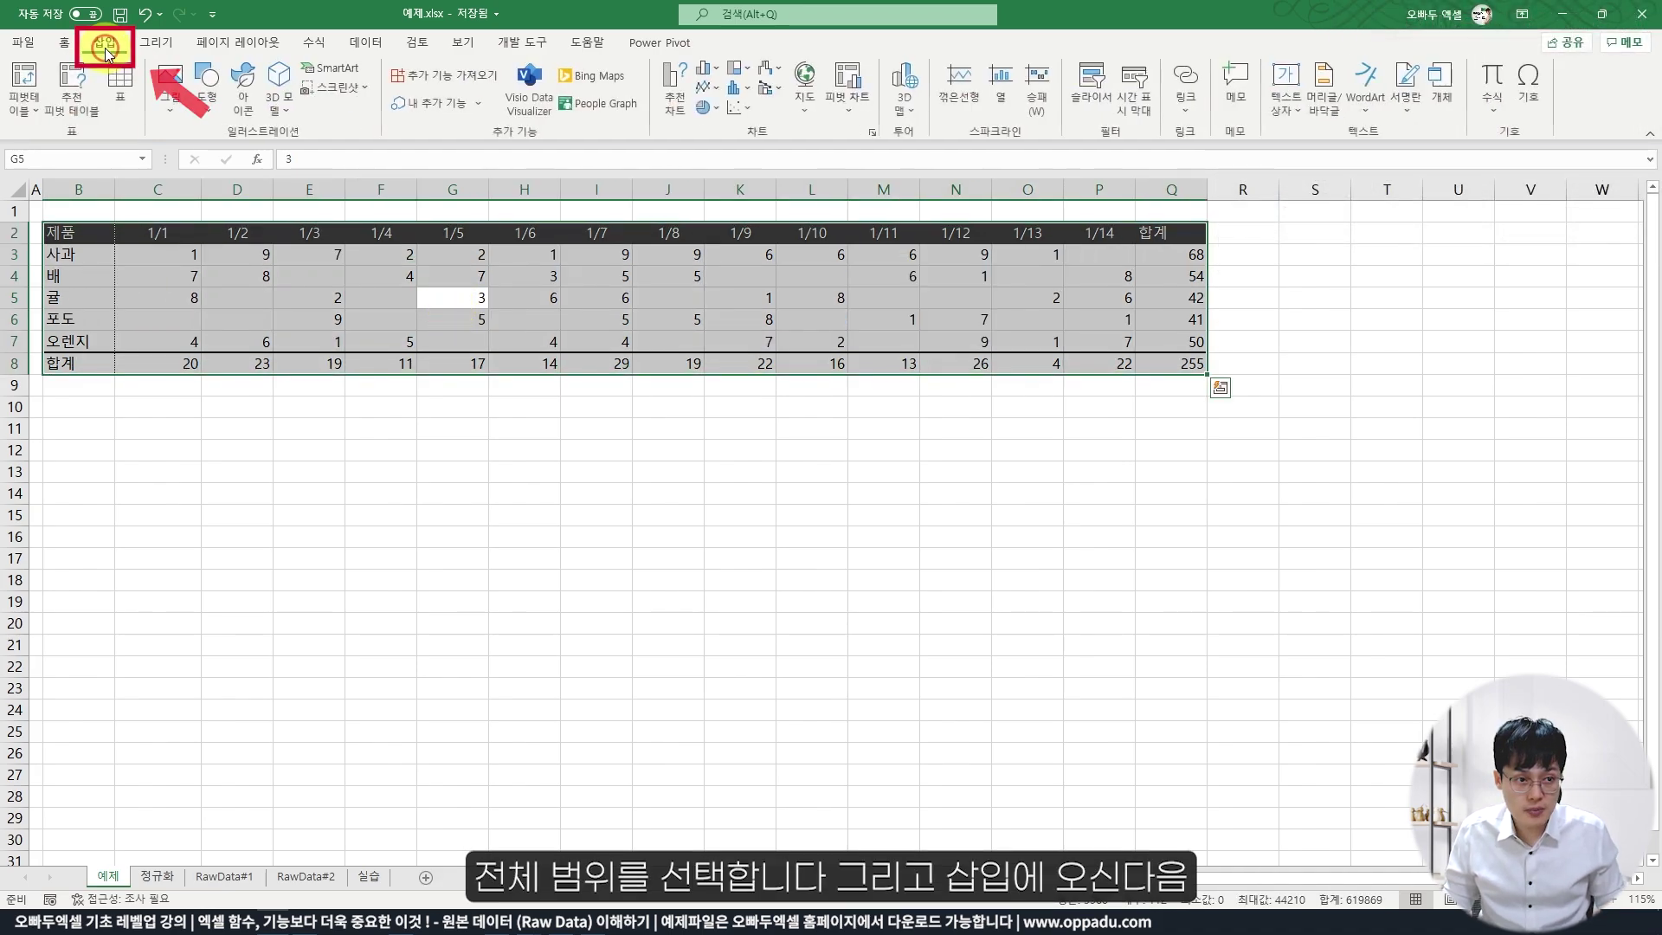
{"action": "left_click", "coordinate": [38, 89]}
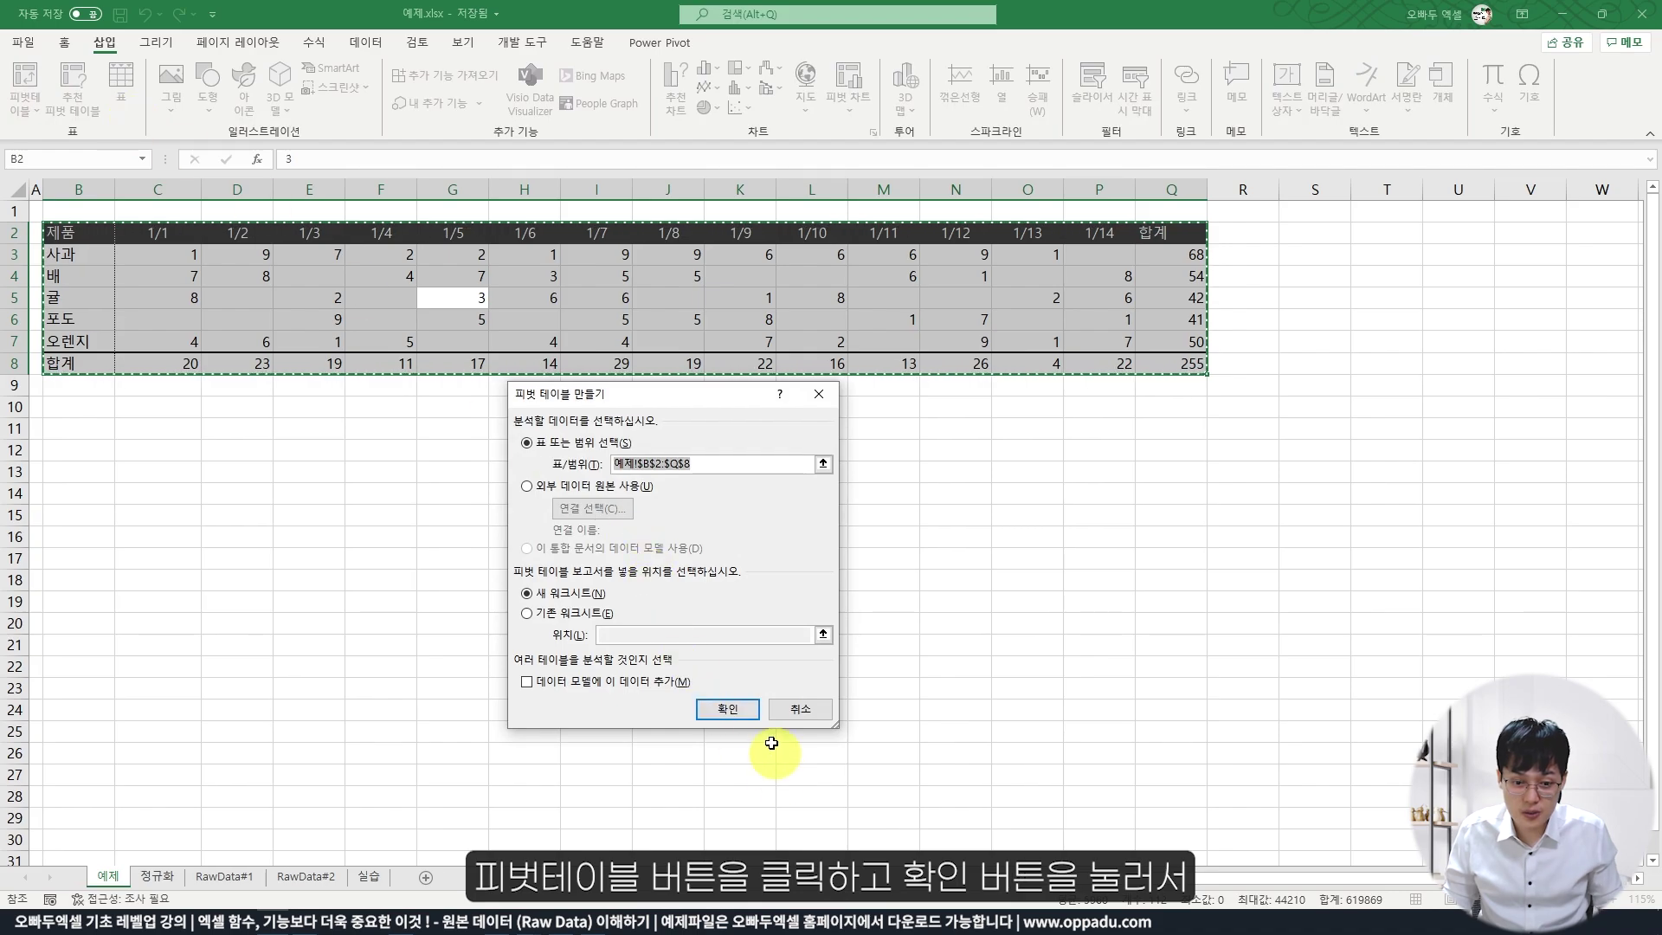
{"action": "left_click", "coordinate": [740, 708]}
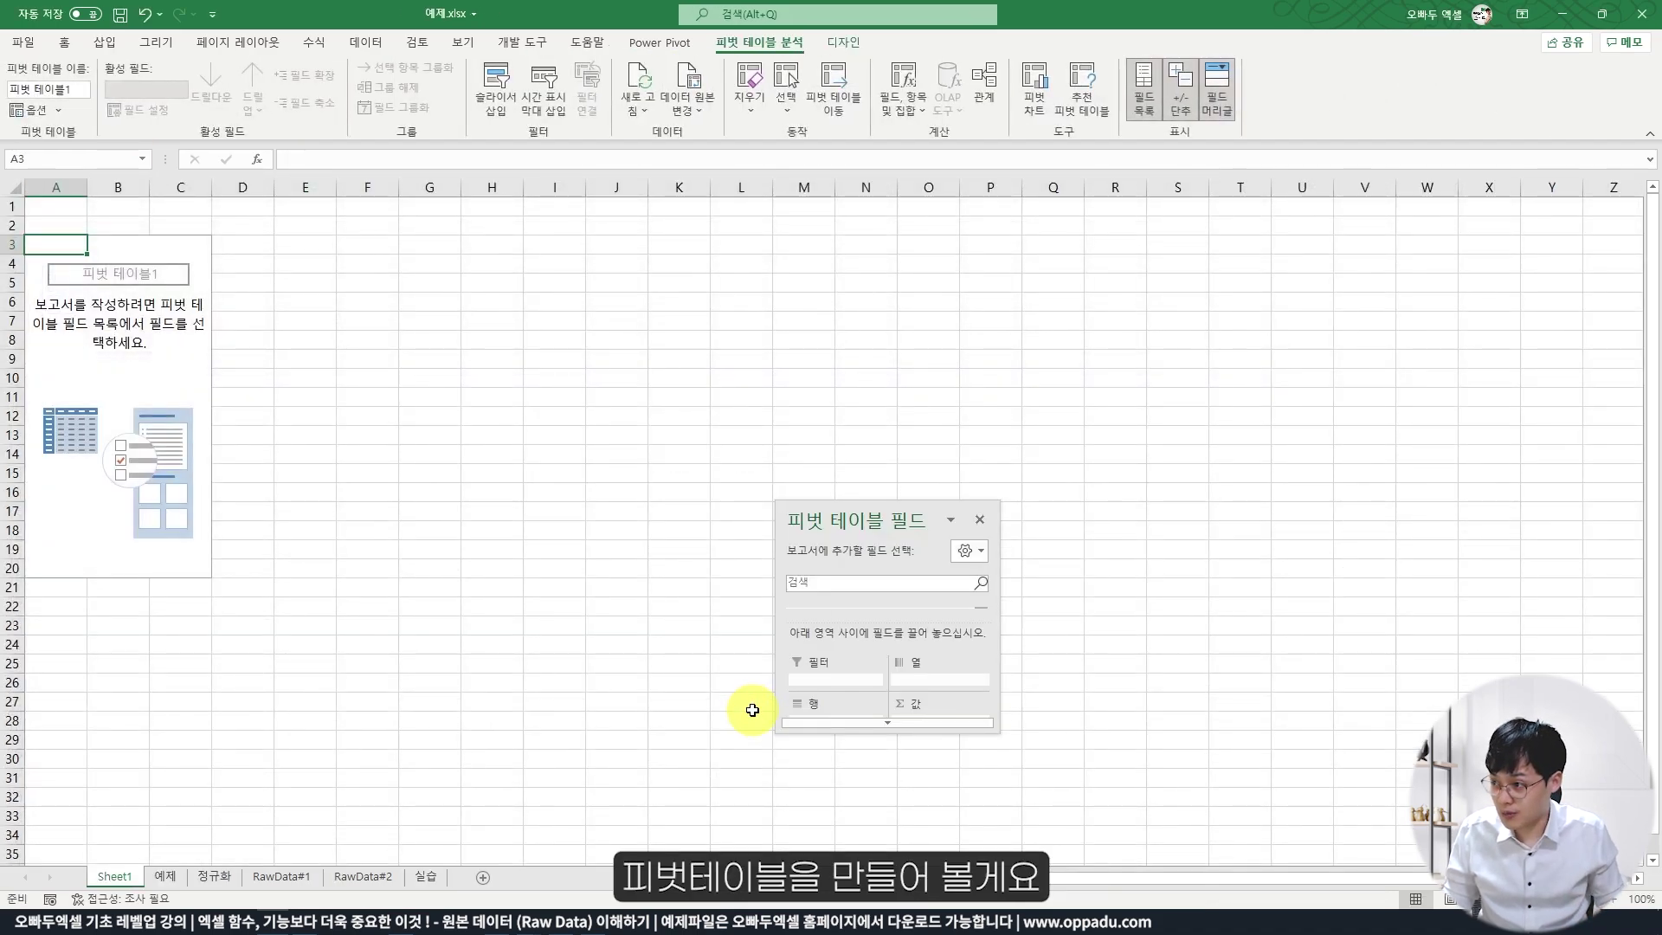
Place the PivotTable field list beside the empty pivot table and look through all its fields.
{"action": "left_click_drag", "start_coordinate": [906, 501], "coordinate": [470, 236]}
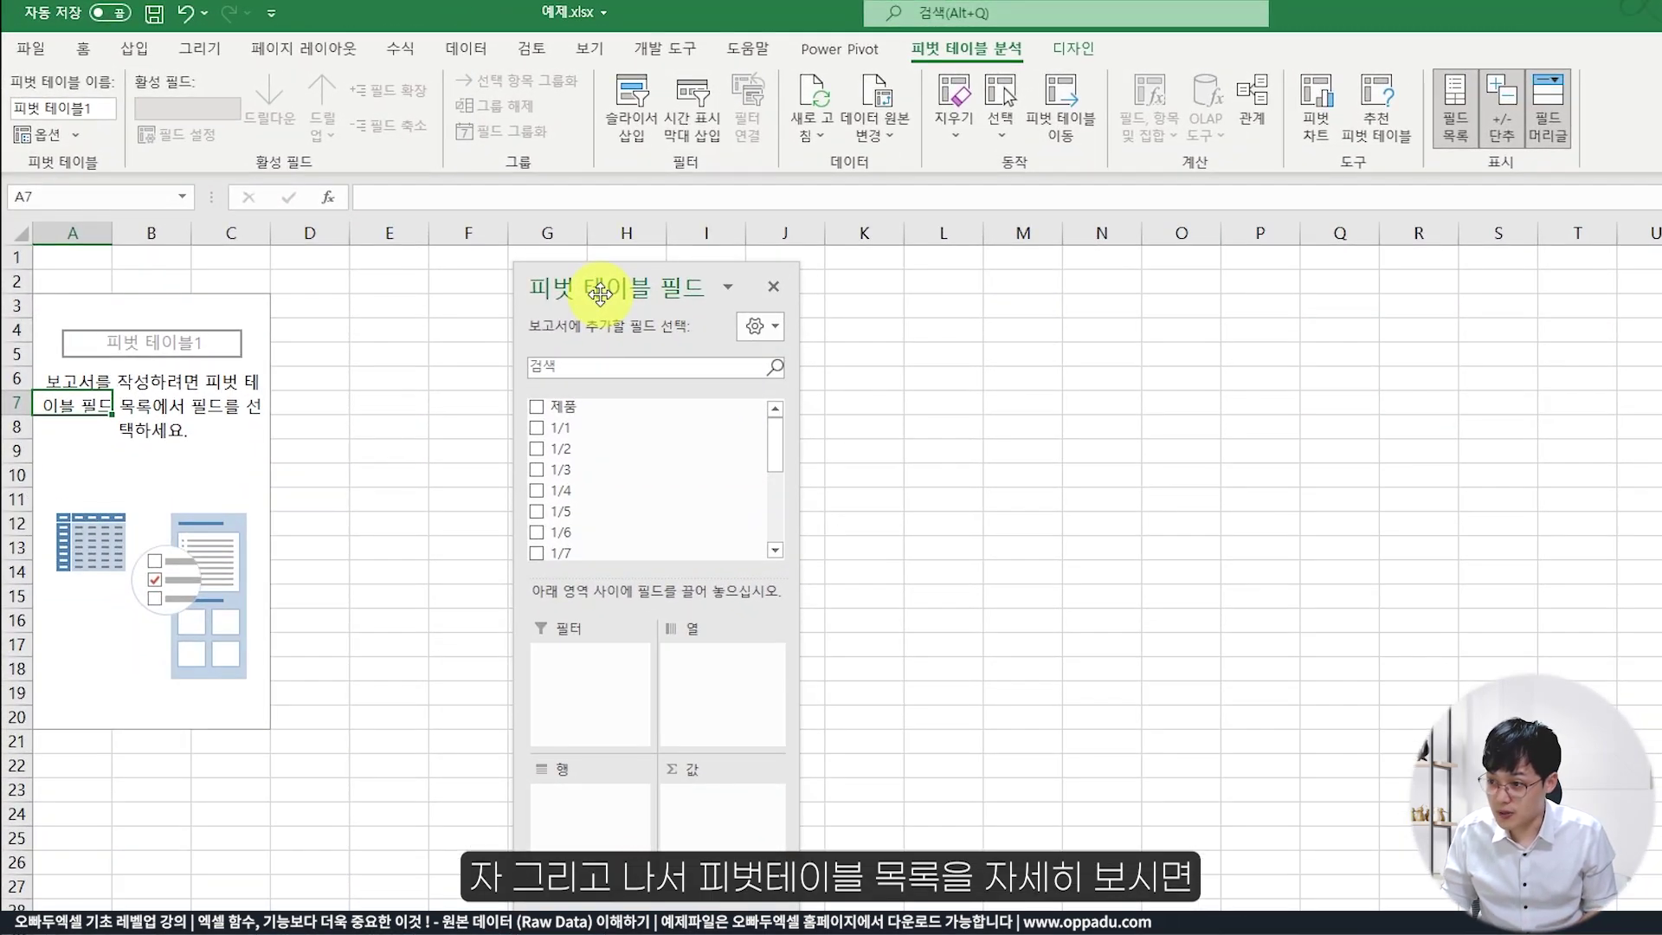
{"action": "scroll", "coordinate": [615, 430], "scroll_direction": "down", "scroll_amount": 5}
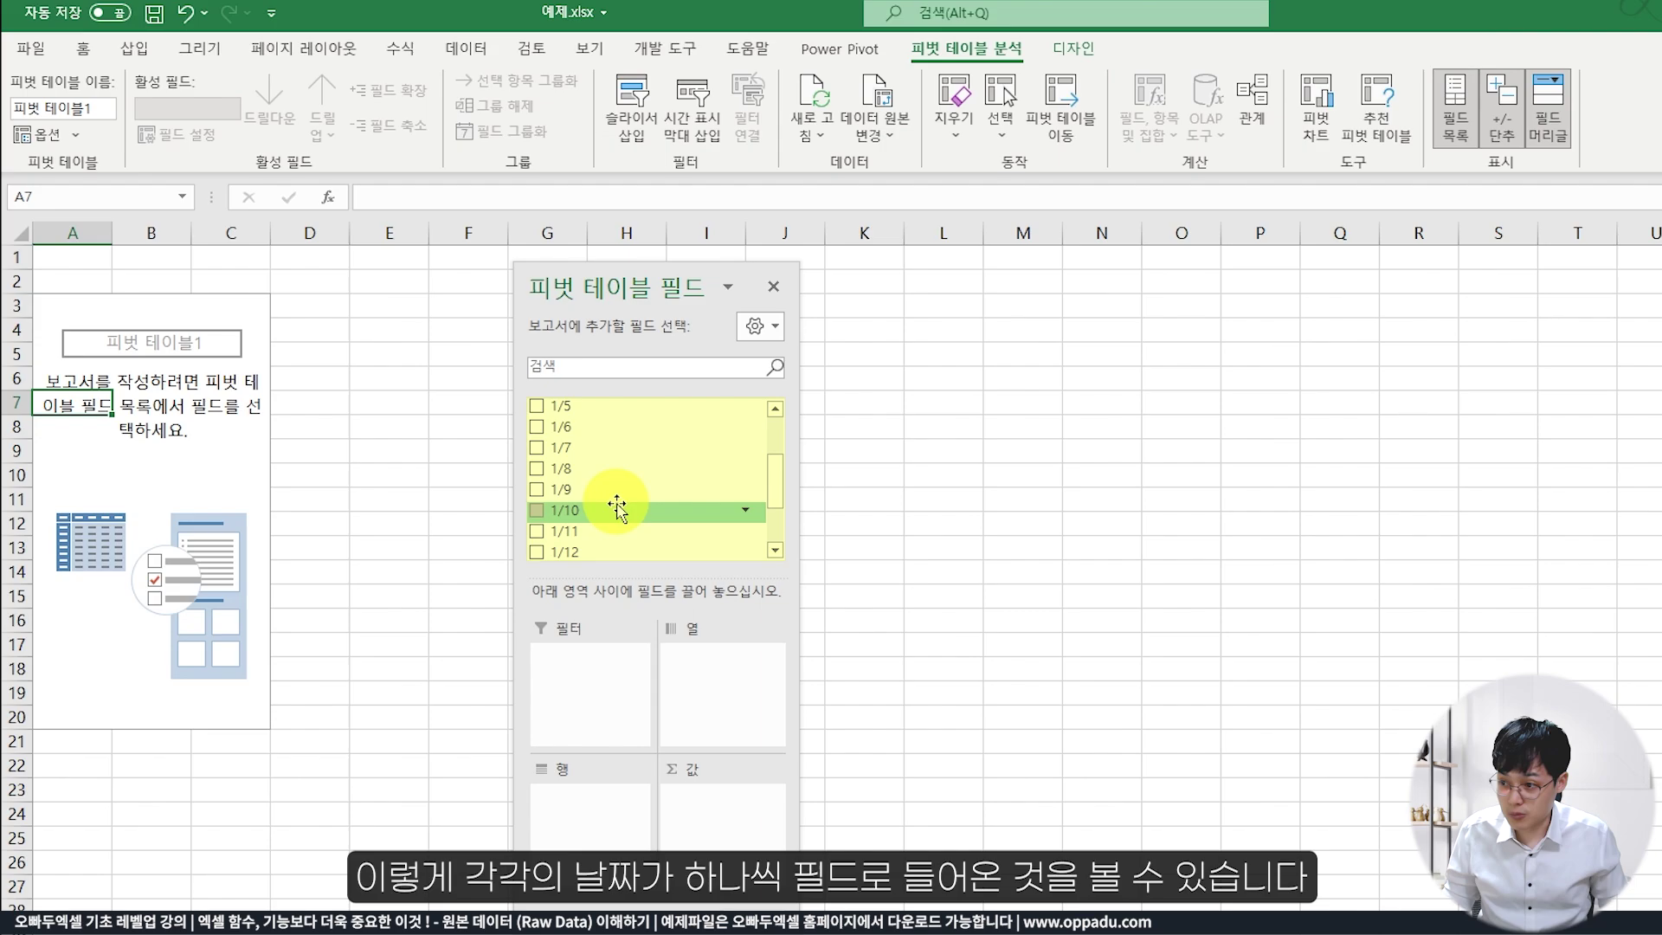
{"action": "scroll", "coordinate": [620, 513], "scroll_direction": "down", "scroll_amount": 3}
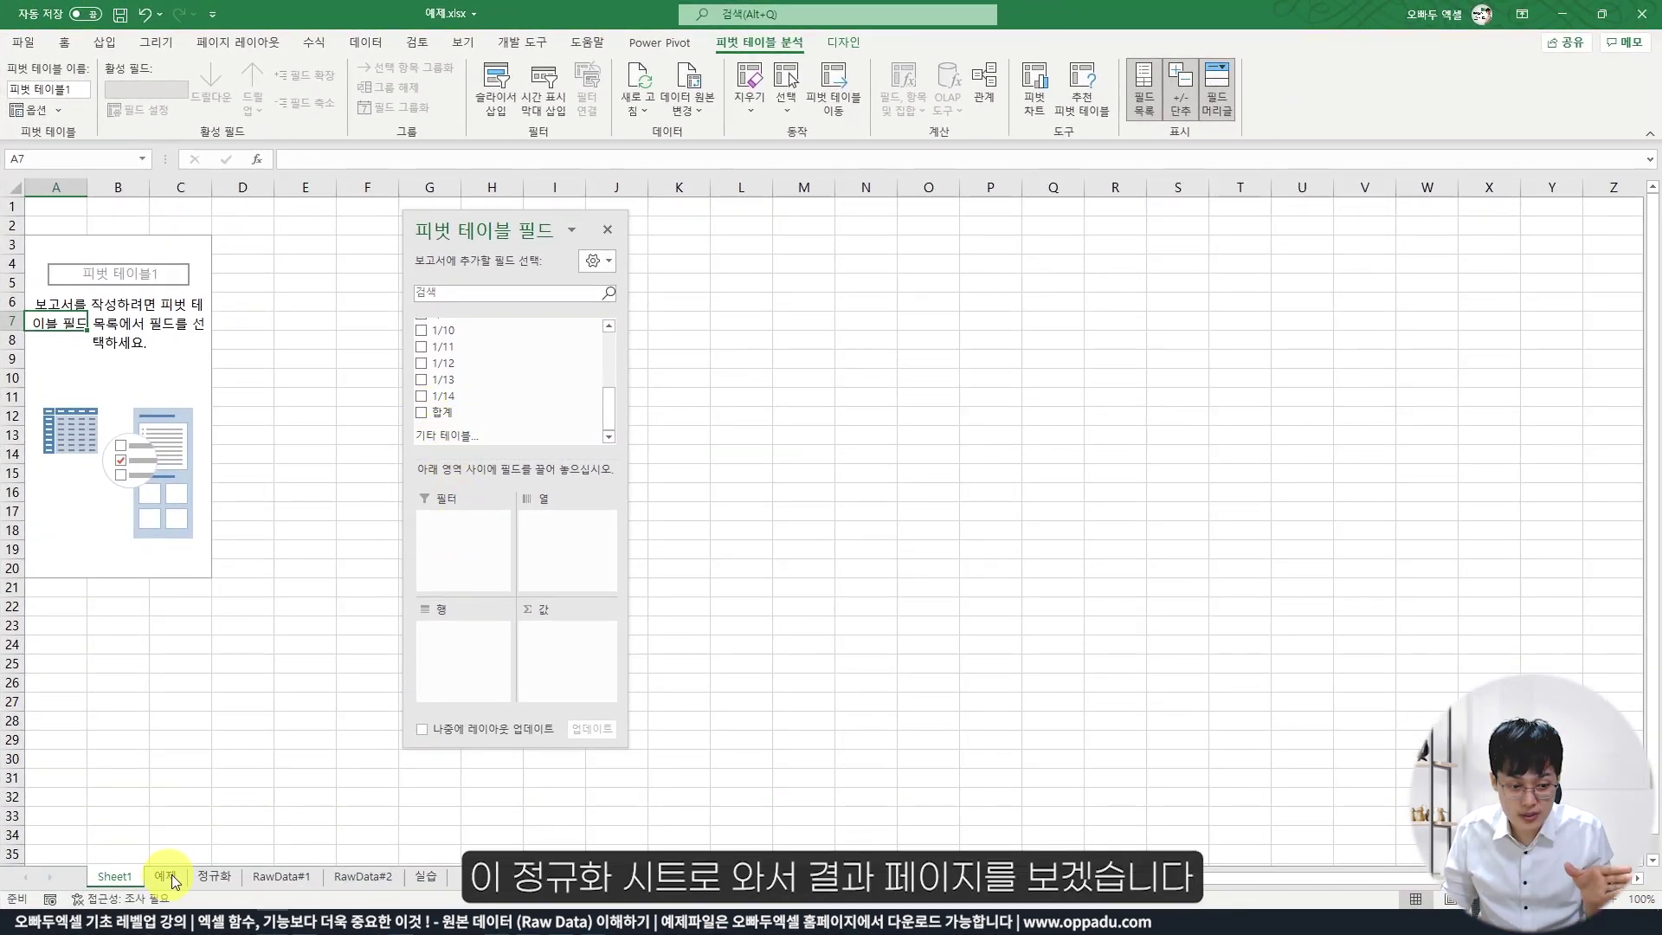
On the 정규화 sheet, filter the pivot table with the 요일 slicer by 일, 월 and 화 in turn.
{"action": "left_click", "coordinate": [210, 876]}
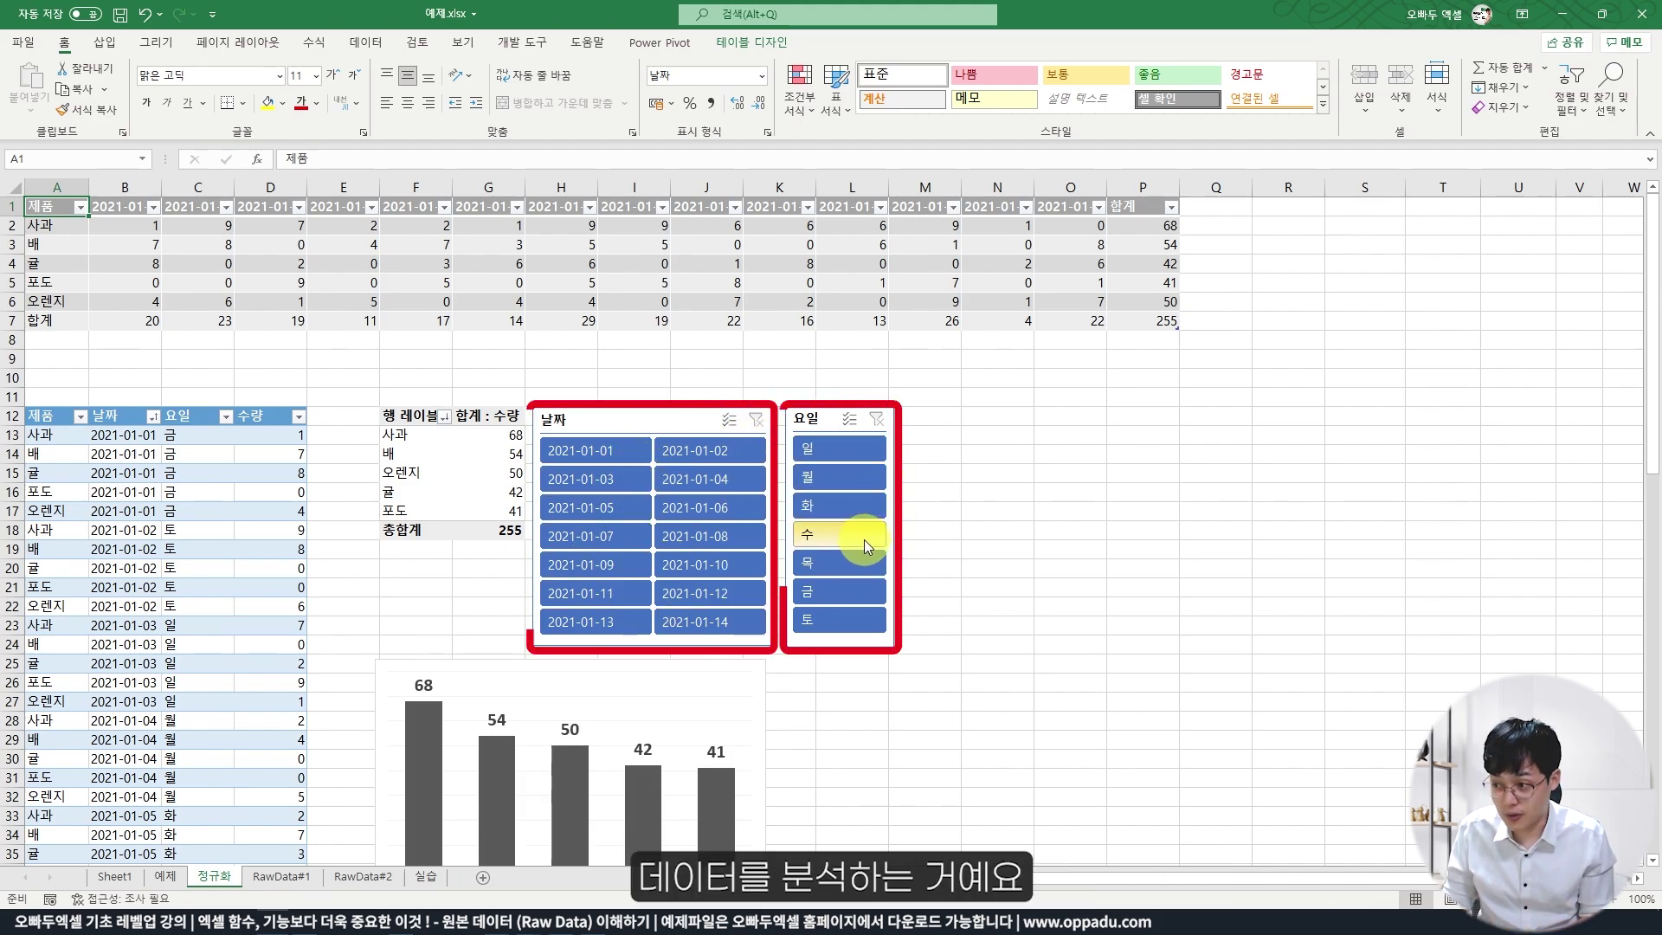
{"action": "left_click", "coordinate": [839, 456]}
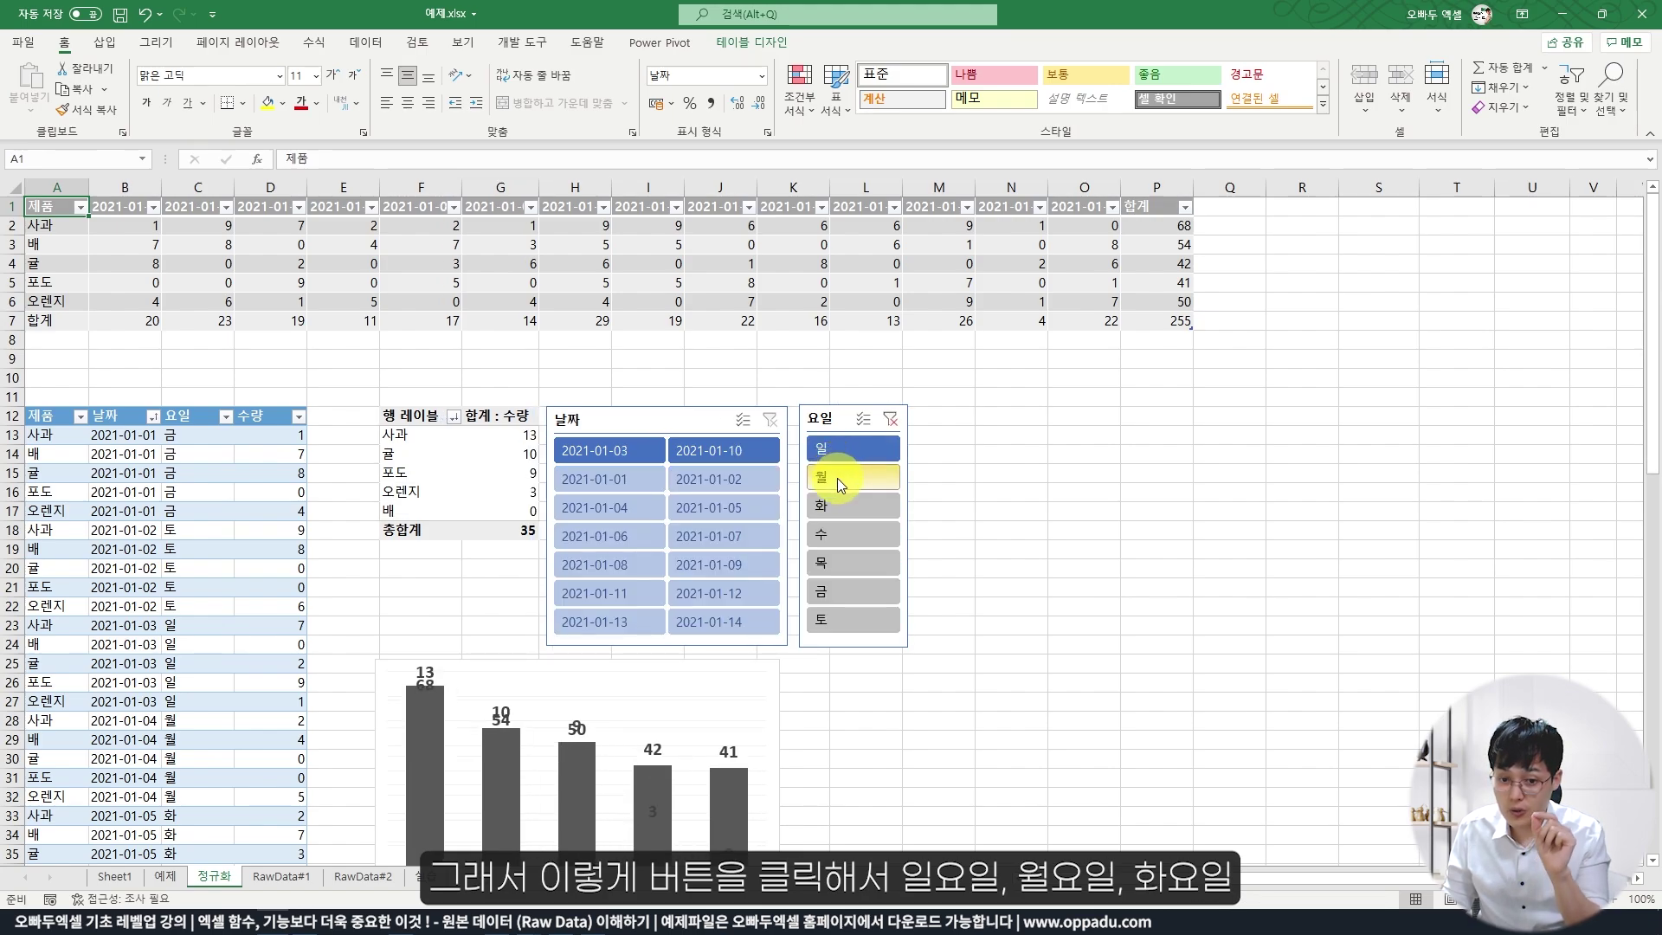
{"action": "left_click", "coordinate": [838, 478]}
{"action": "left_click", "coordinate": [835, 511]}
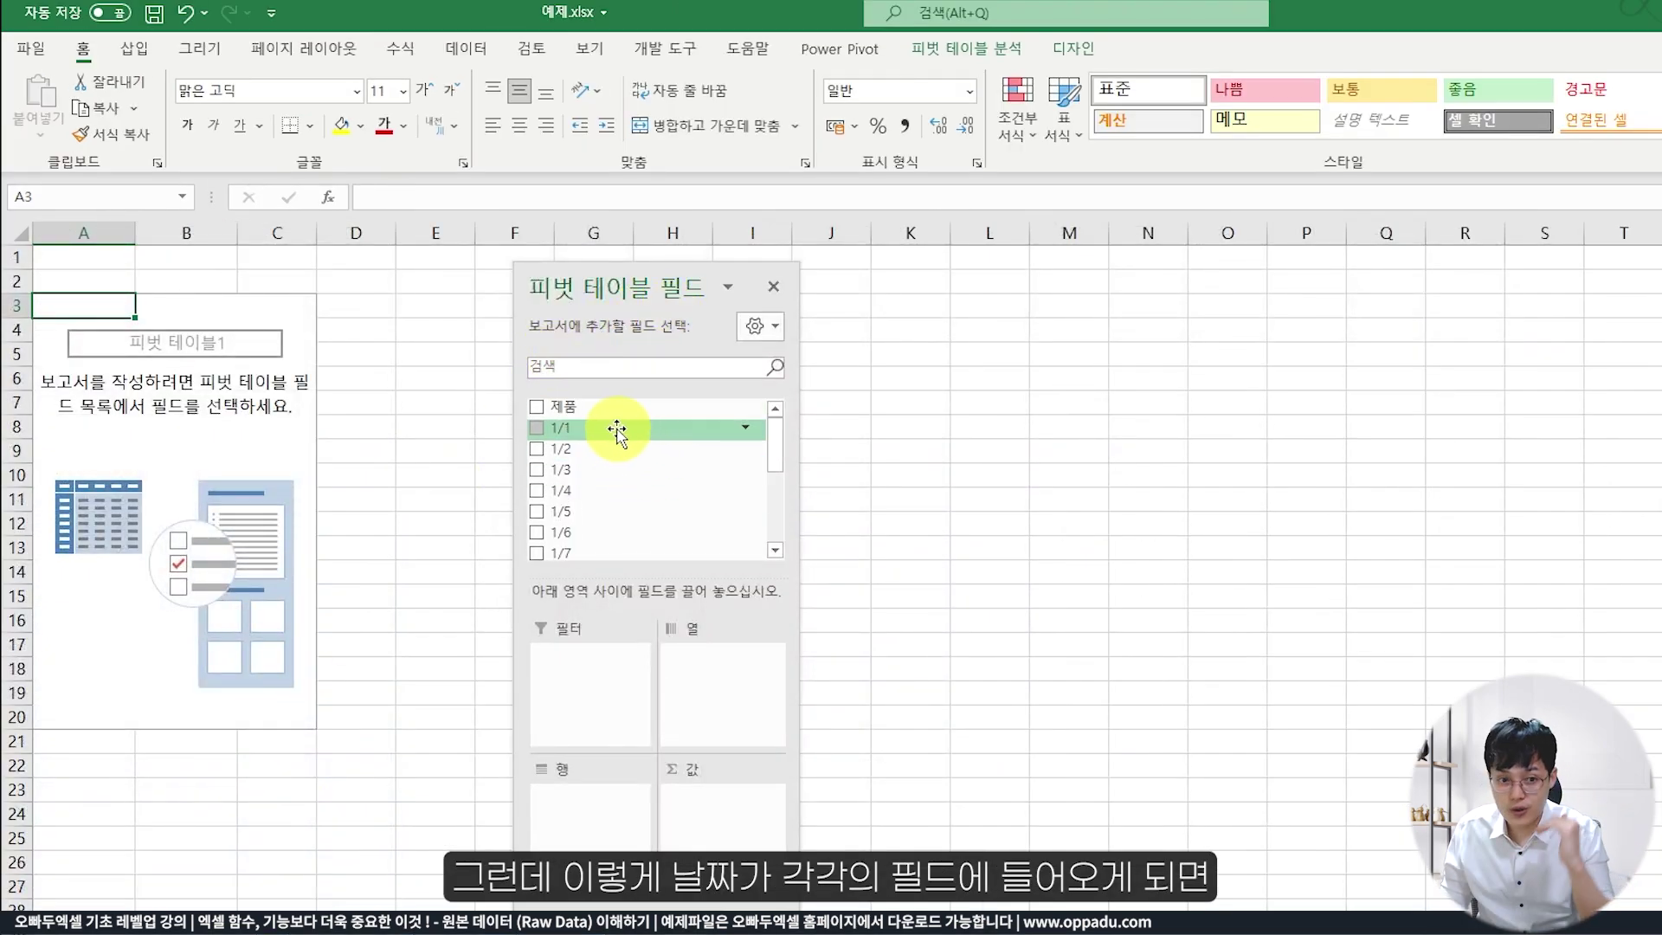
Add the 1/1 and 1/2 date fields as summed values to the new pivot table on Sheet1.
{"action": "left_click", "coordinate": [535, 430]}
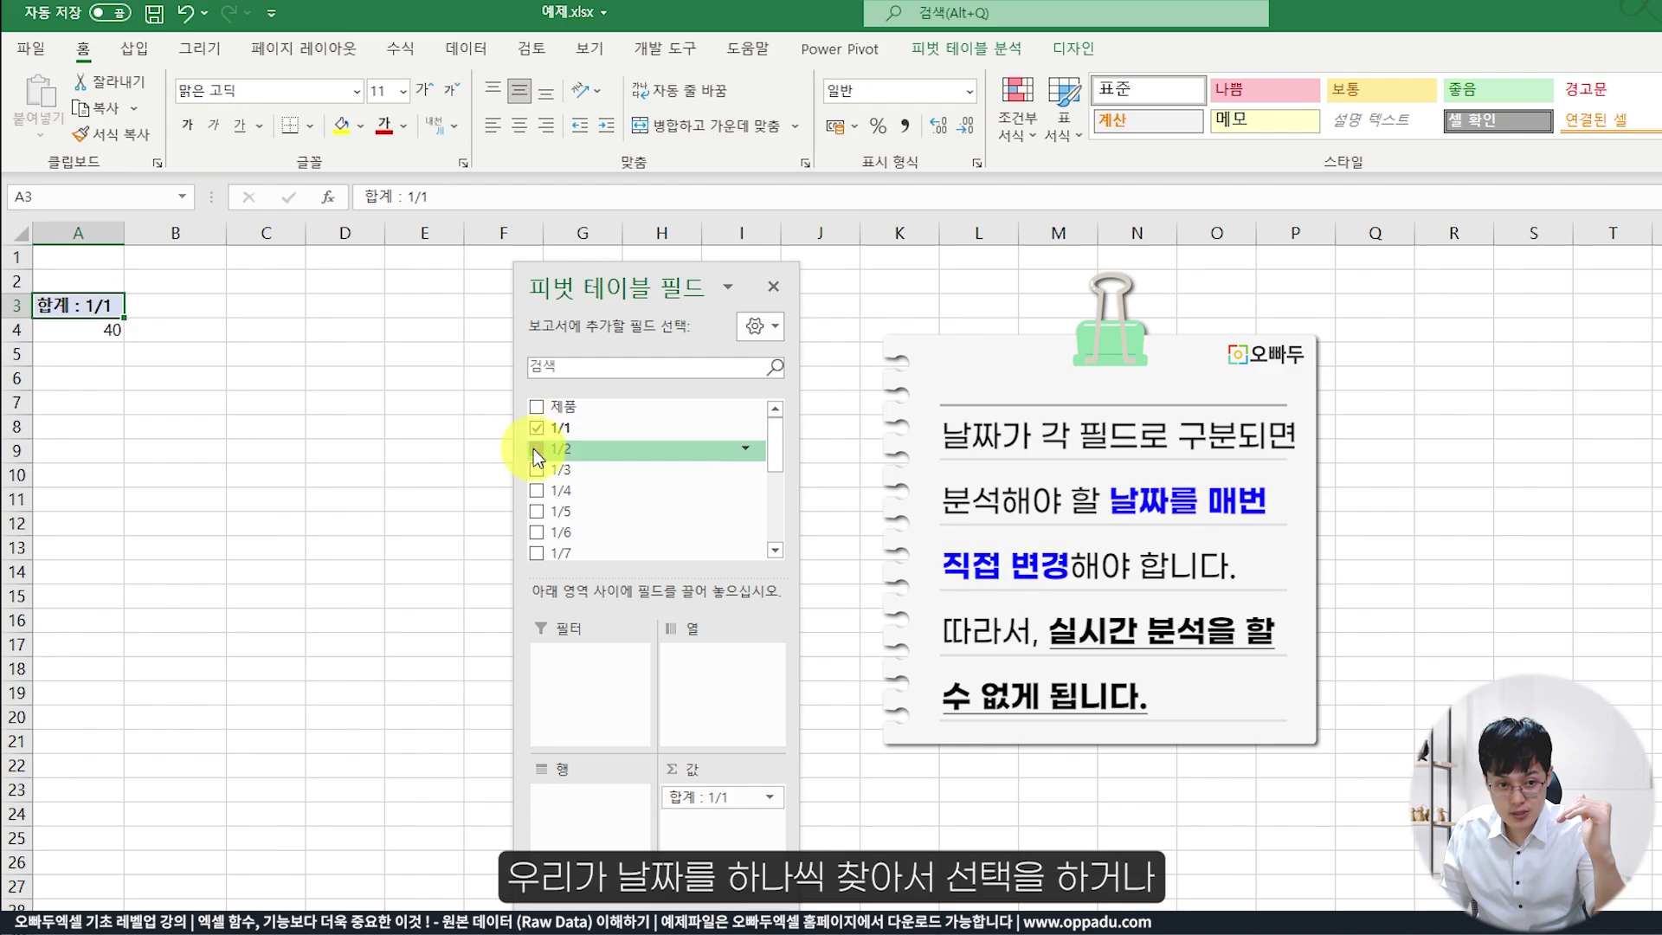
{"action": "left_click", "coordinate": [536, 450]}
{"action": "scroll", "coordinate": [557, 493], "scroll_direction": "down", "scroll_amount": 1}
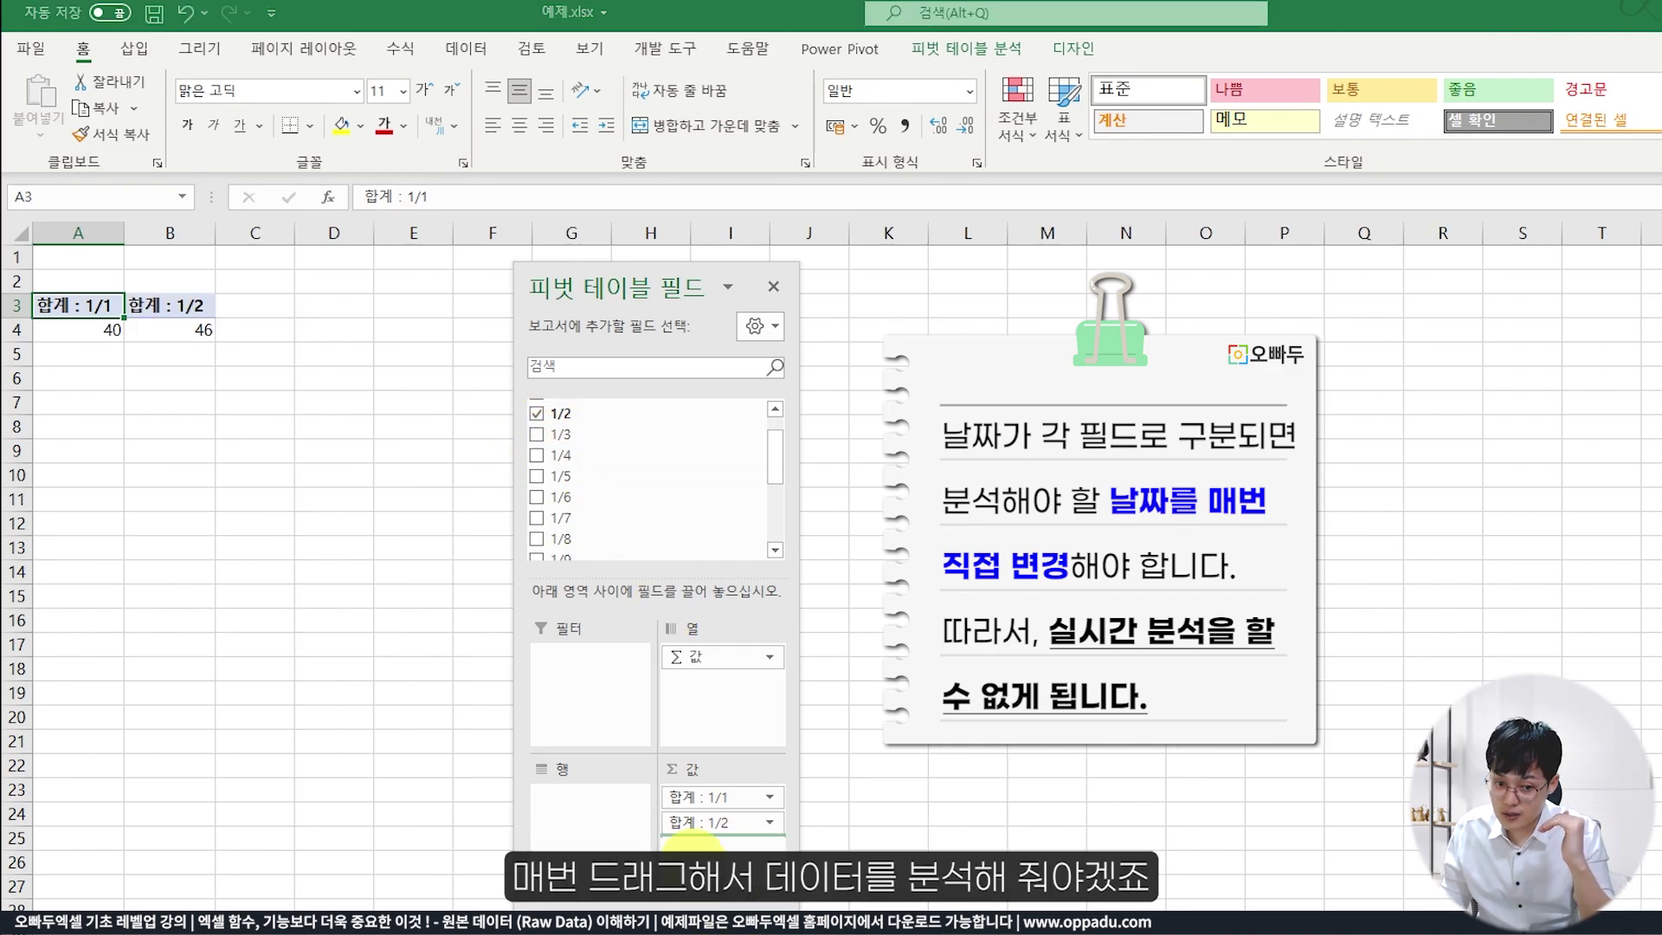
{"action": "left_click_drag", "start_coordinate": [693, 844], "coordinate": [692, 847]}
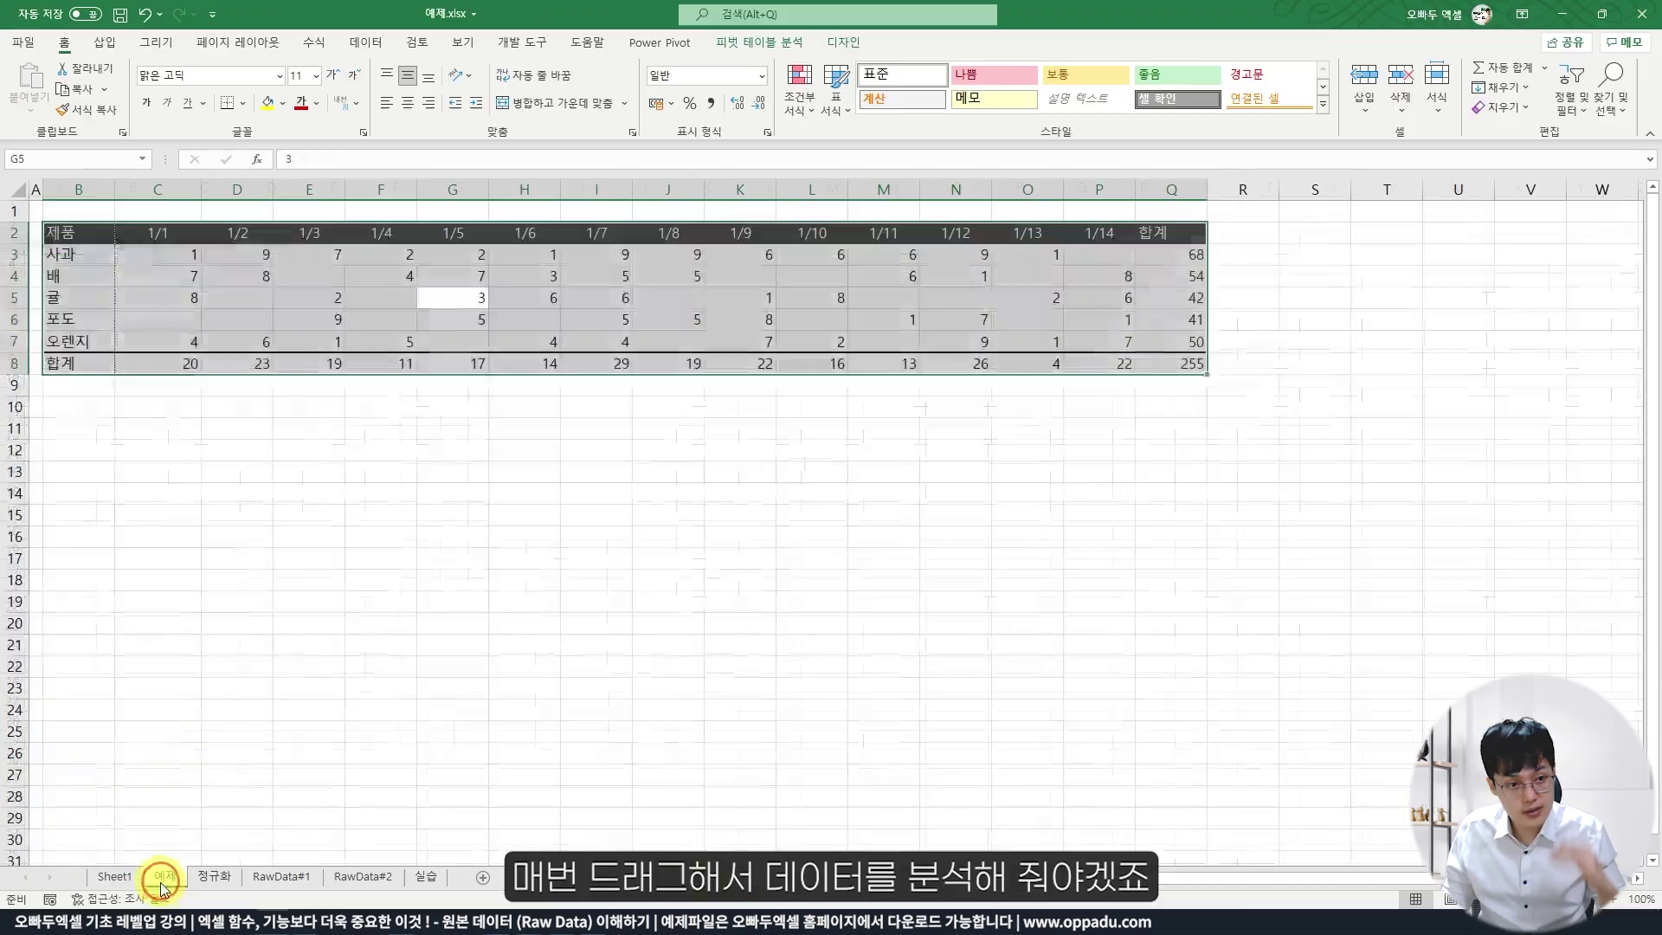
On the 예제 sheet, highlight the horizontal date headers from 1/1 to 1/14 to examine their layout.
{"action": "left_click", "coordinate": [325, 342]}
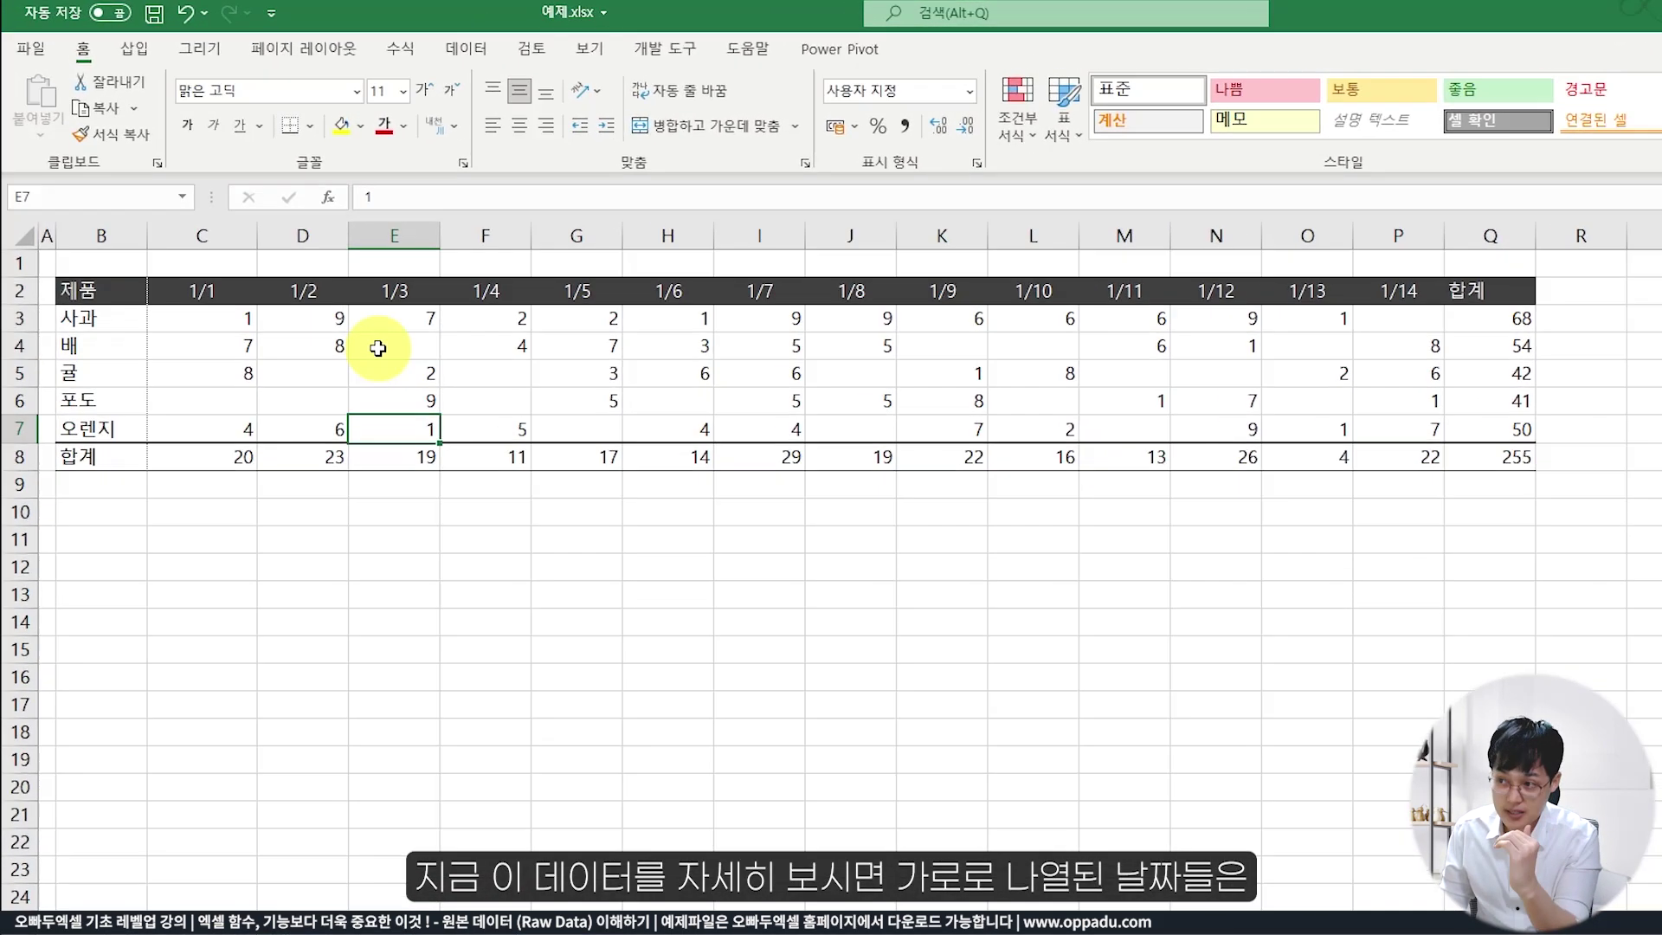
{"action": "left_click_drag", "start_coordinate": [189, 246], "coordinate": [442, 245]}
{"action": "mouse_move", "coordinate": [537, 294]}
{"action": "left_mouse_down"}
{"action": "mouse_move", "coordinate": [1343, 313]}
{"action": "mouse_move", "coordinate": [1392, 290]}
{"action": "left_mouse_up"}
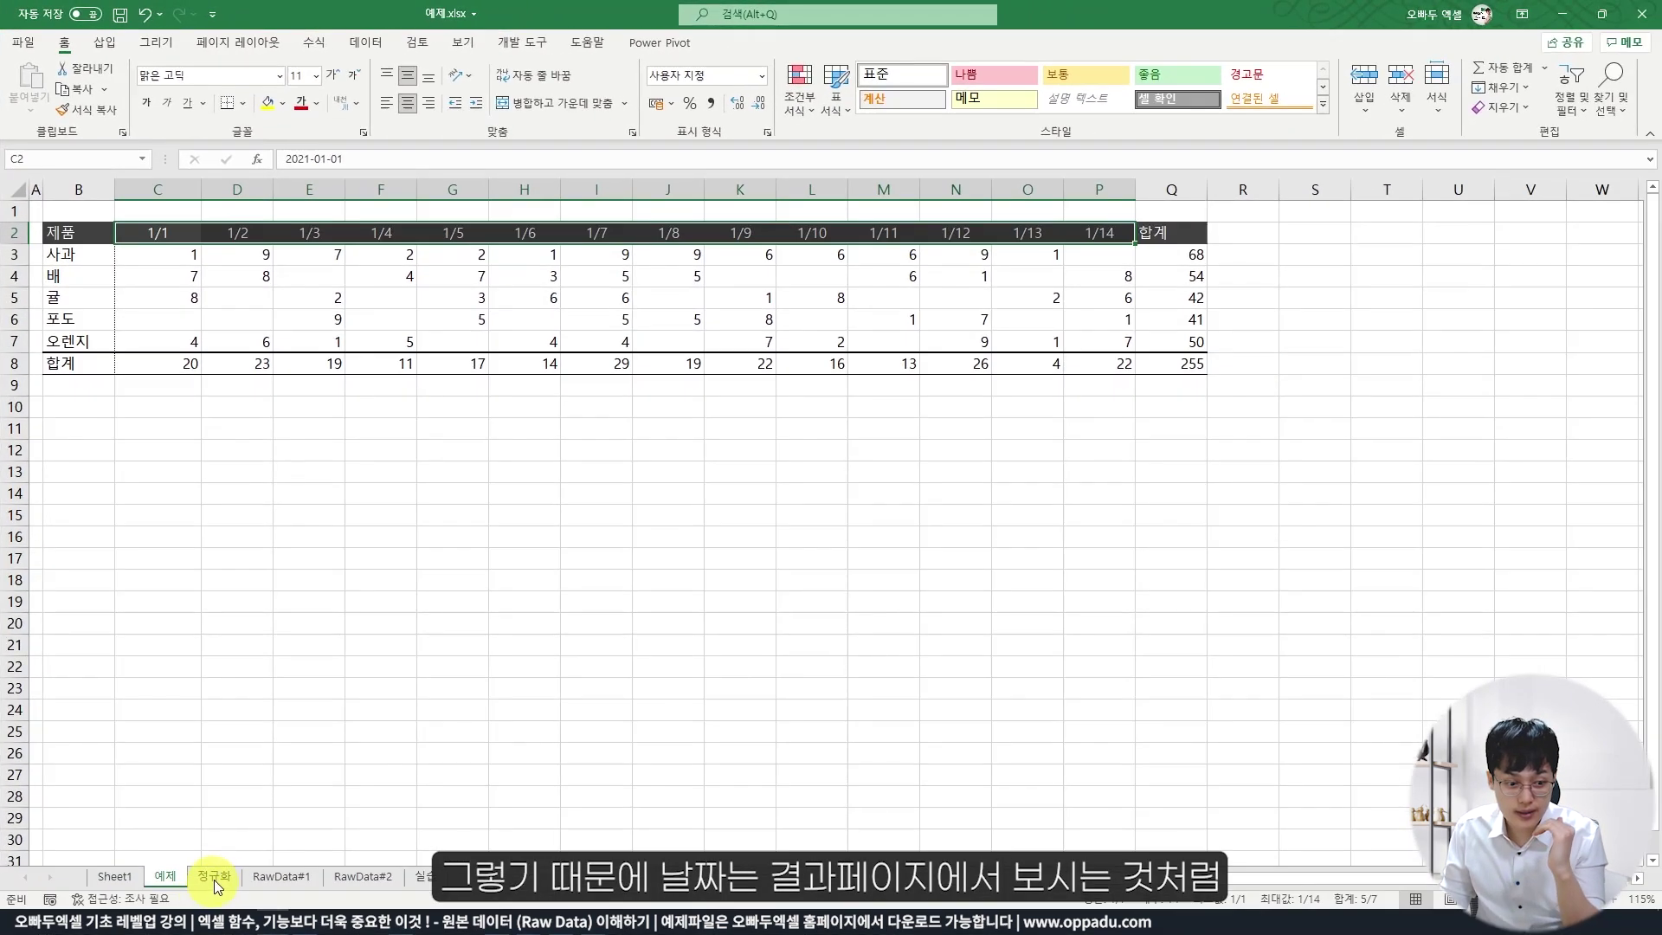
Return to the 정규화 sheet and highlight the vertically listed 날짜 column of the normalized table.
{"action": "left_click", "coordinate": [214, 876]}
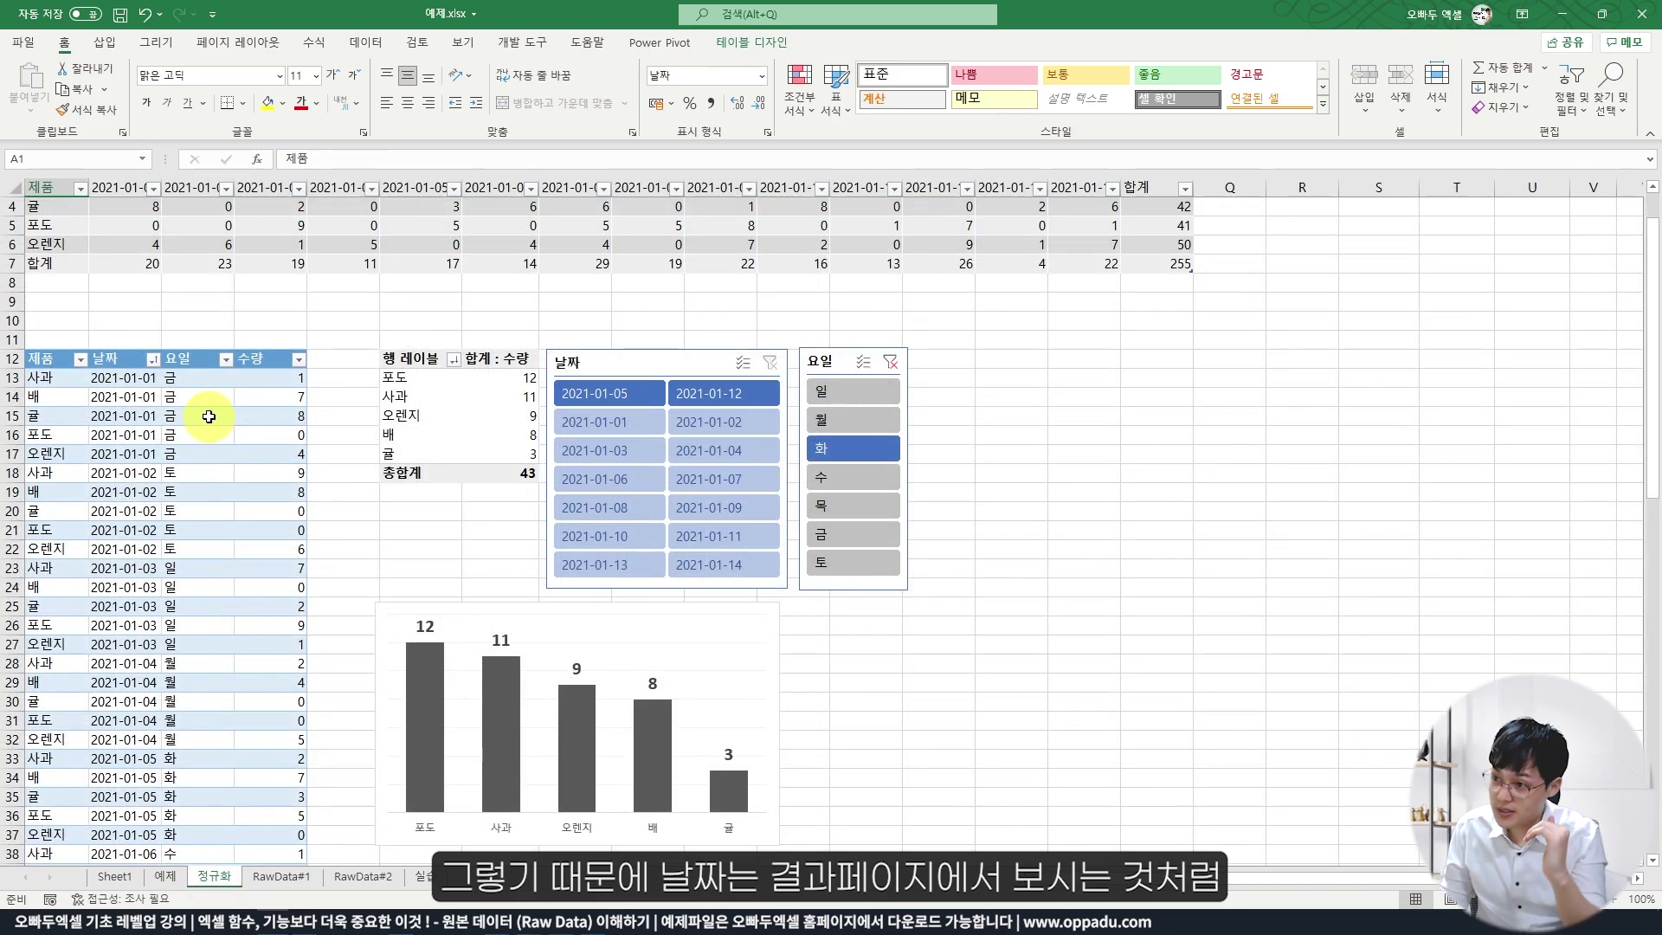
{"action": "scroll", "coordinate": [174, 199], "scroll_direction": "up", "scroll_amount": 1}
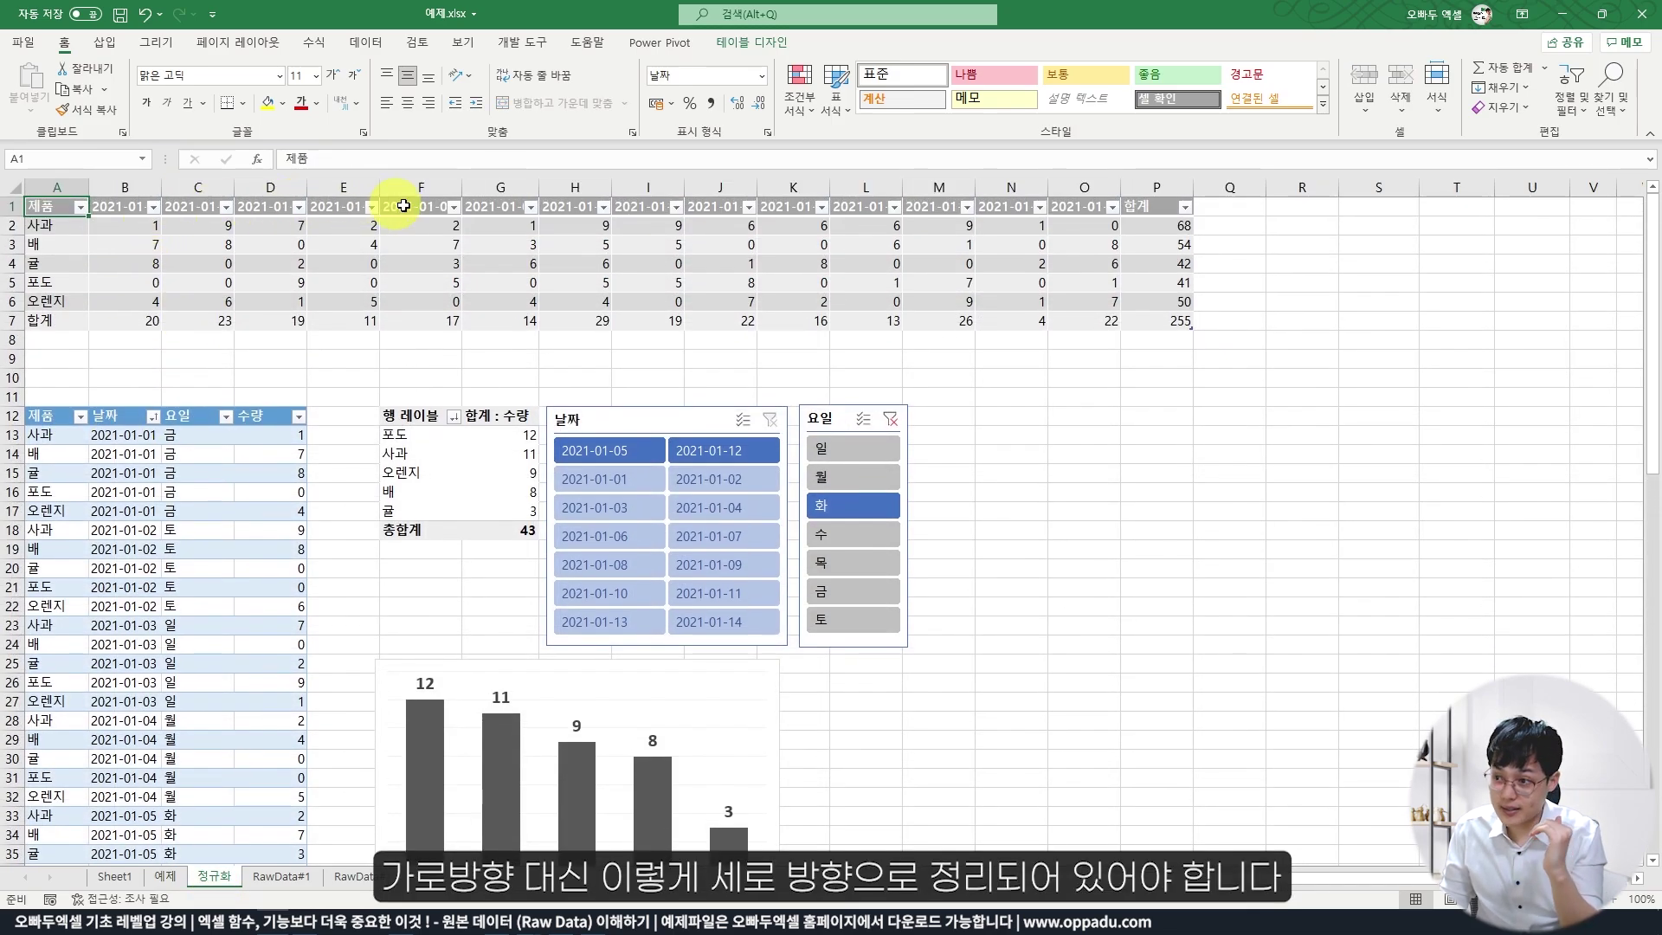
{"action": "left_click_drag", "start_coordinate": [127, 417], "coordinate": [134, 727]}
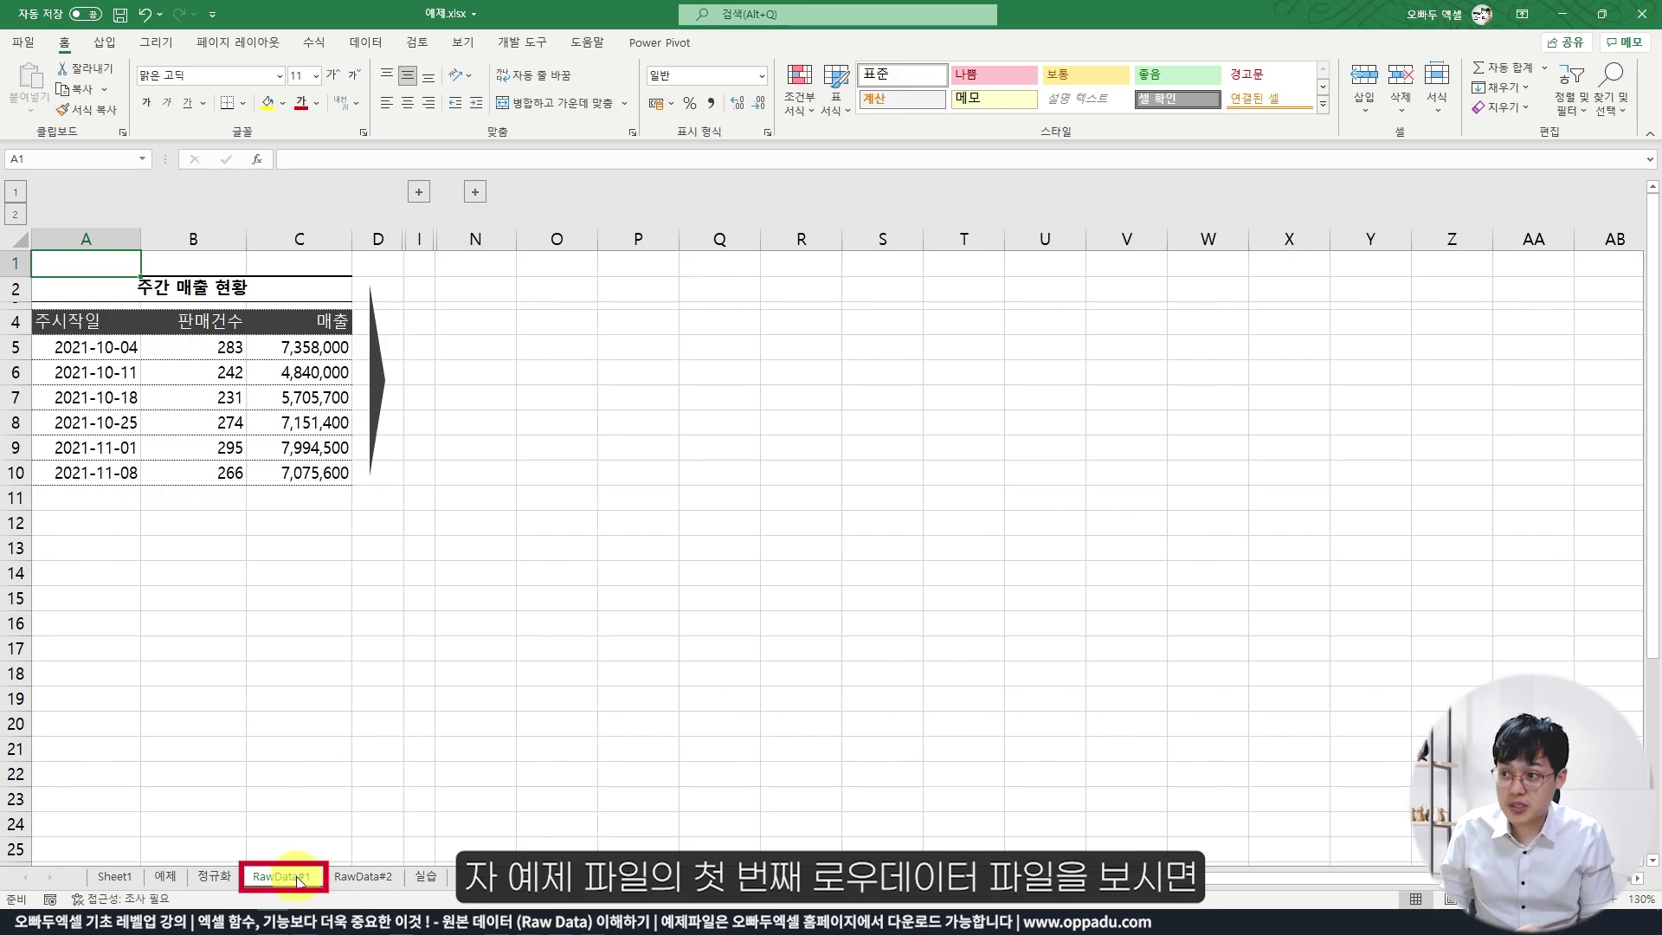
On the RawData#1 sheet, examine the 주시작일 column of the weekly sales table and its 2021-10-04 entry.
{"action": "left_click", "coordinate": [94, 290]}
{"action": "left_click_drag", "start_coordinate": [100, 321], "coordinate": [102, 461]}
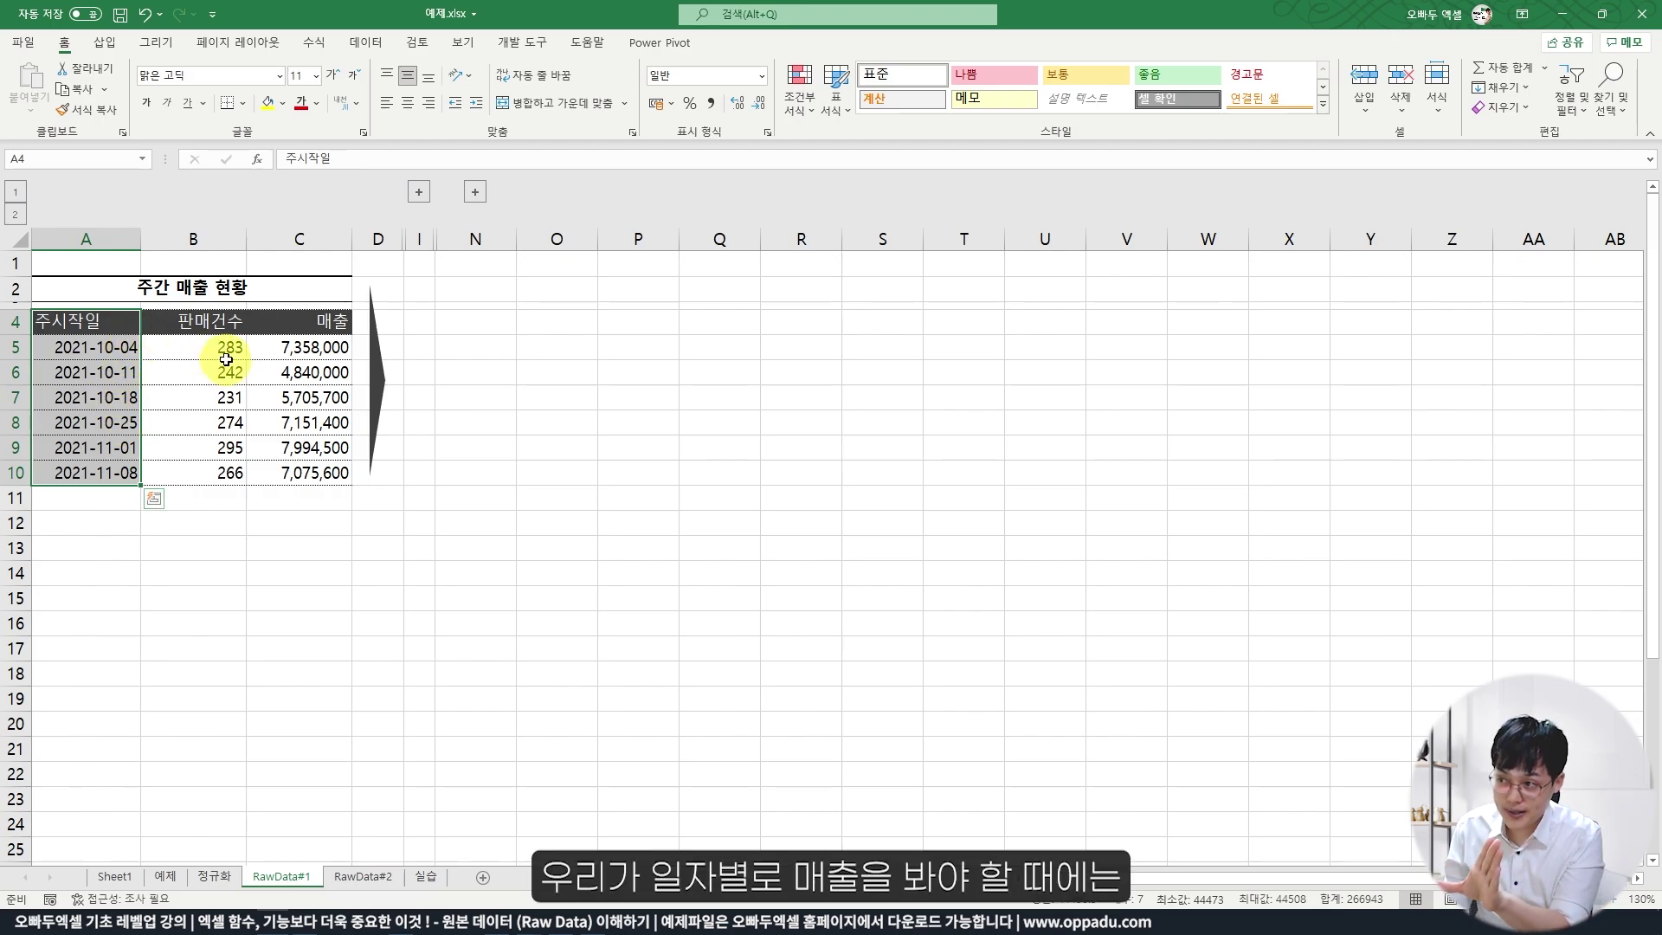
{"action": "left_click", "coordinate": [130, 348]}
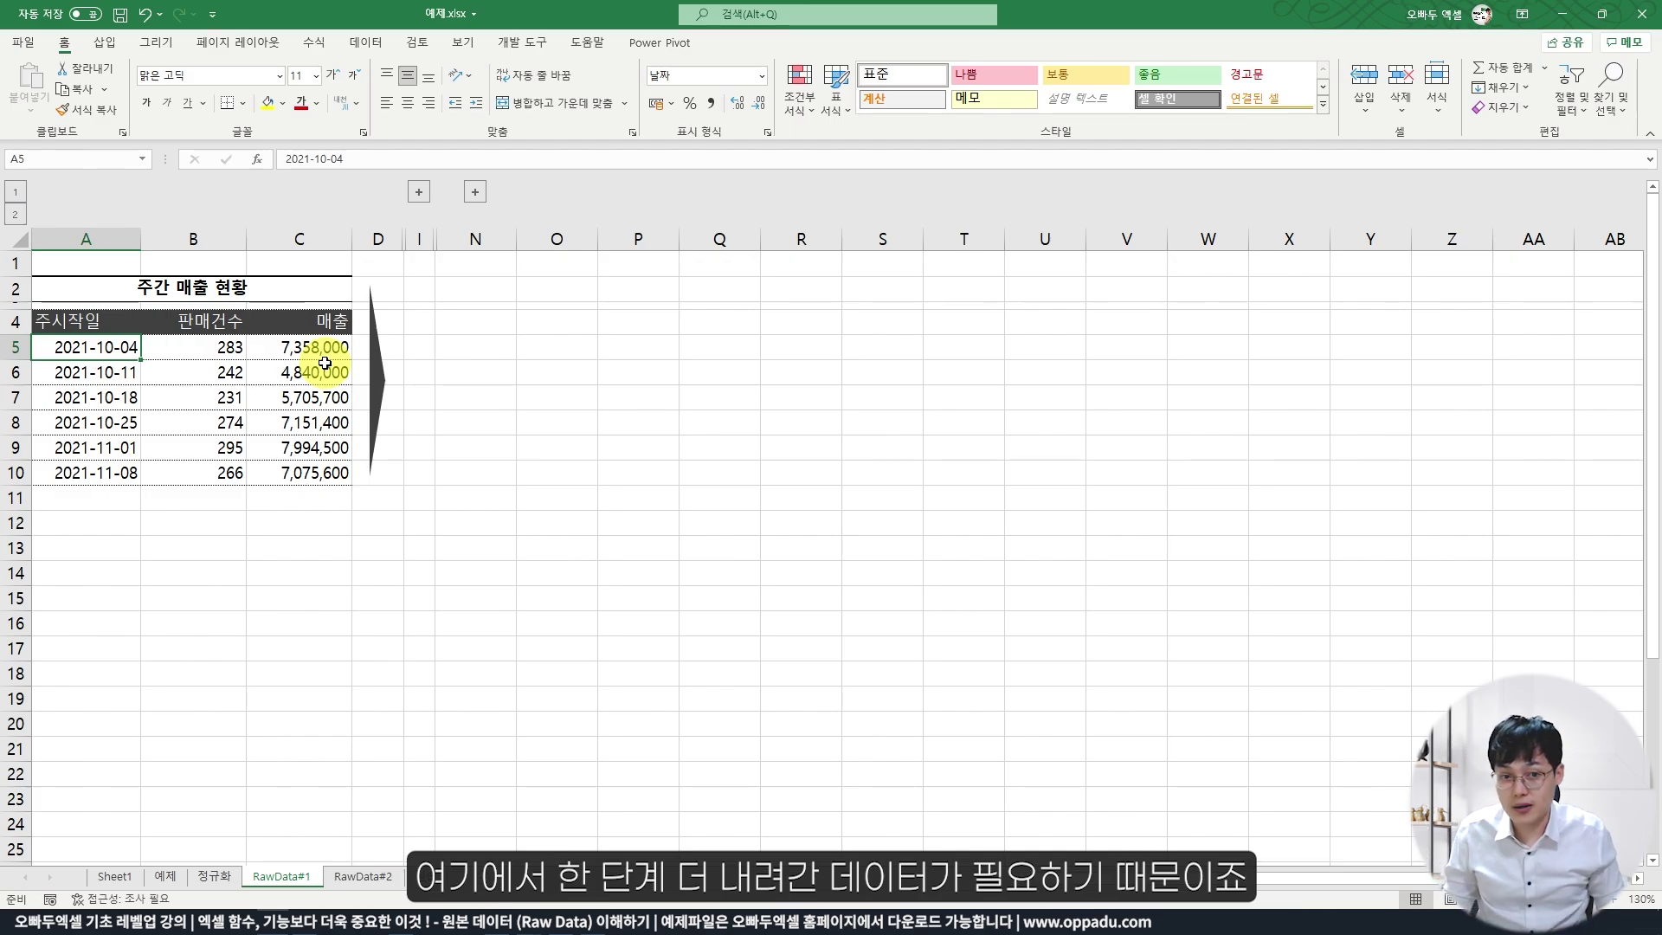
Expand the collapsed daily sales columns and inspect the date, sales amount and sales count for 2021-10-04.
{"action": "left_click", "coordinate": [422, 194]}
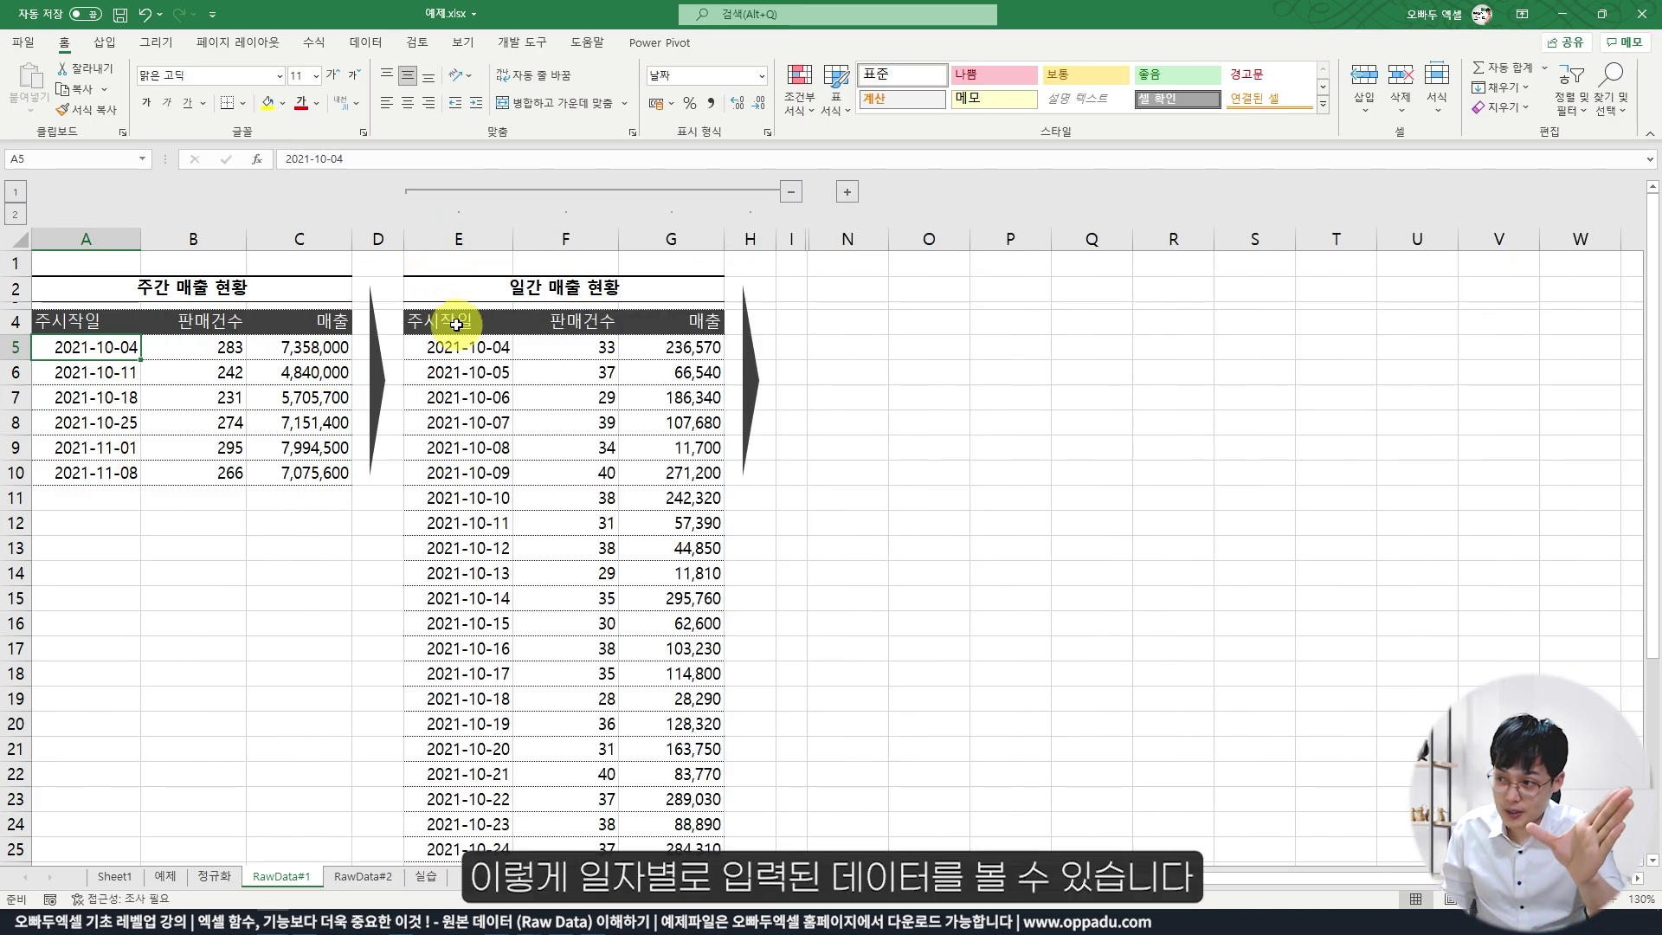
{"action": "left_click_drag", "start_coordinate": [438, 320], "coordinate": [426, 474]}
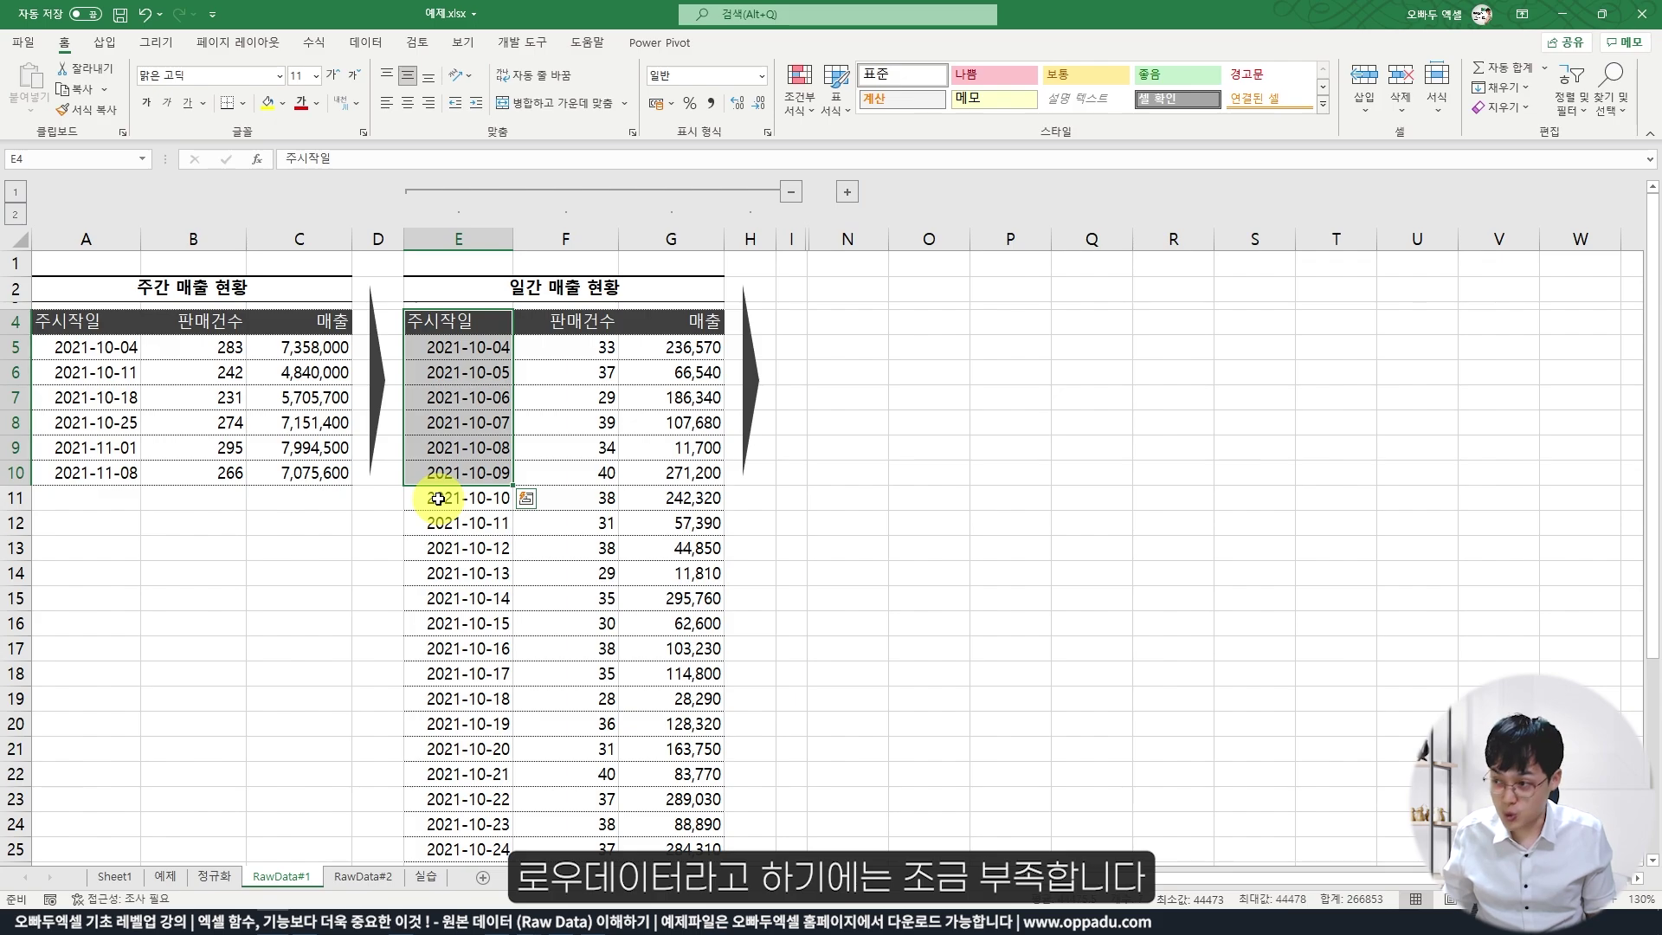
{"action": "left_click", "coordinate": [464, 349]}
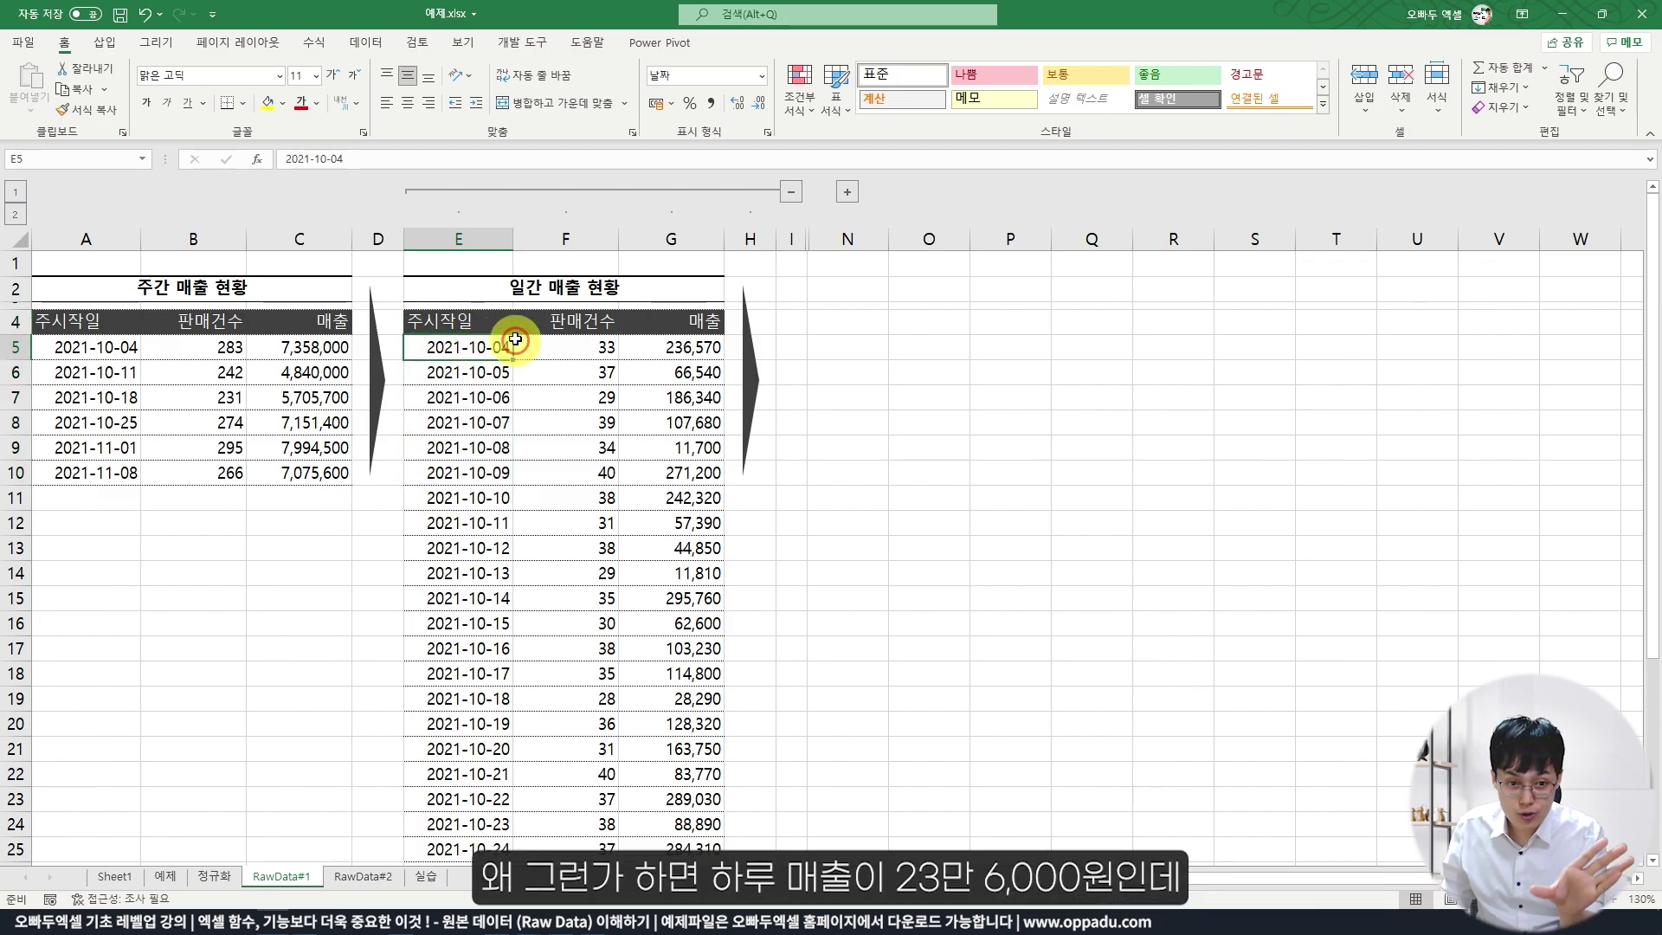
{"action": "left_click", "coordinate": [699, 344]}
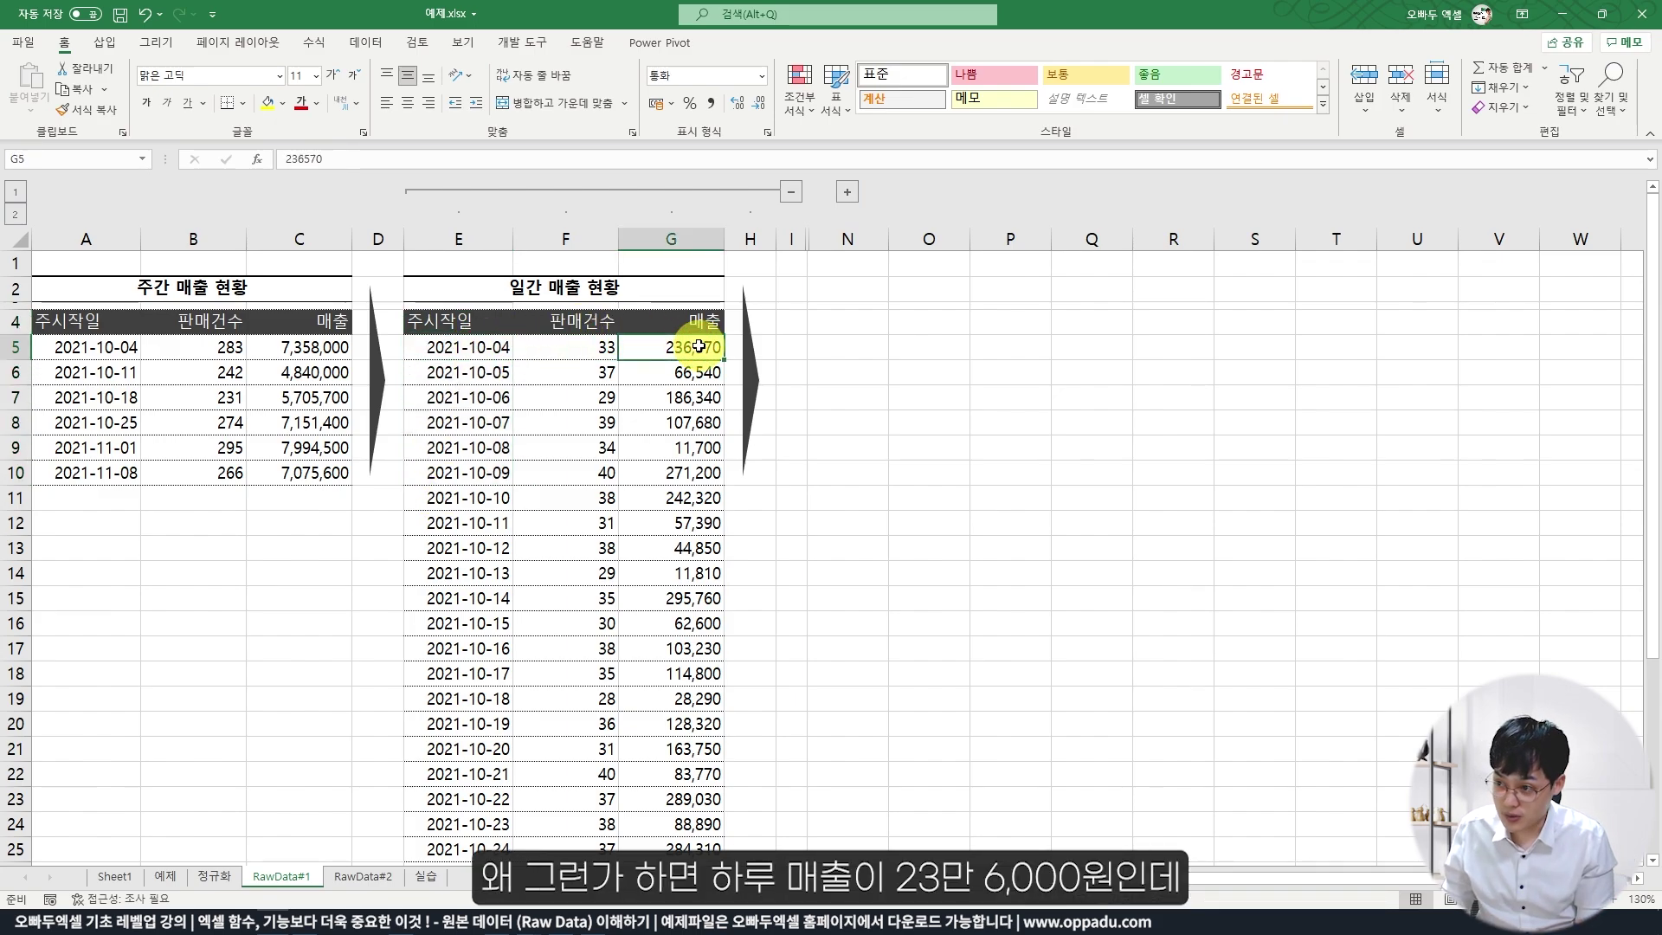
{"action": "left_click", "coordinate": [579, 353]}
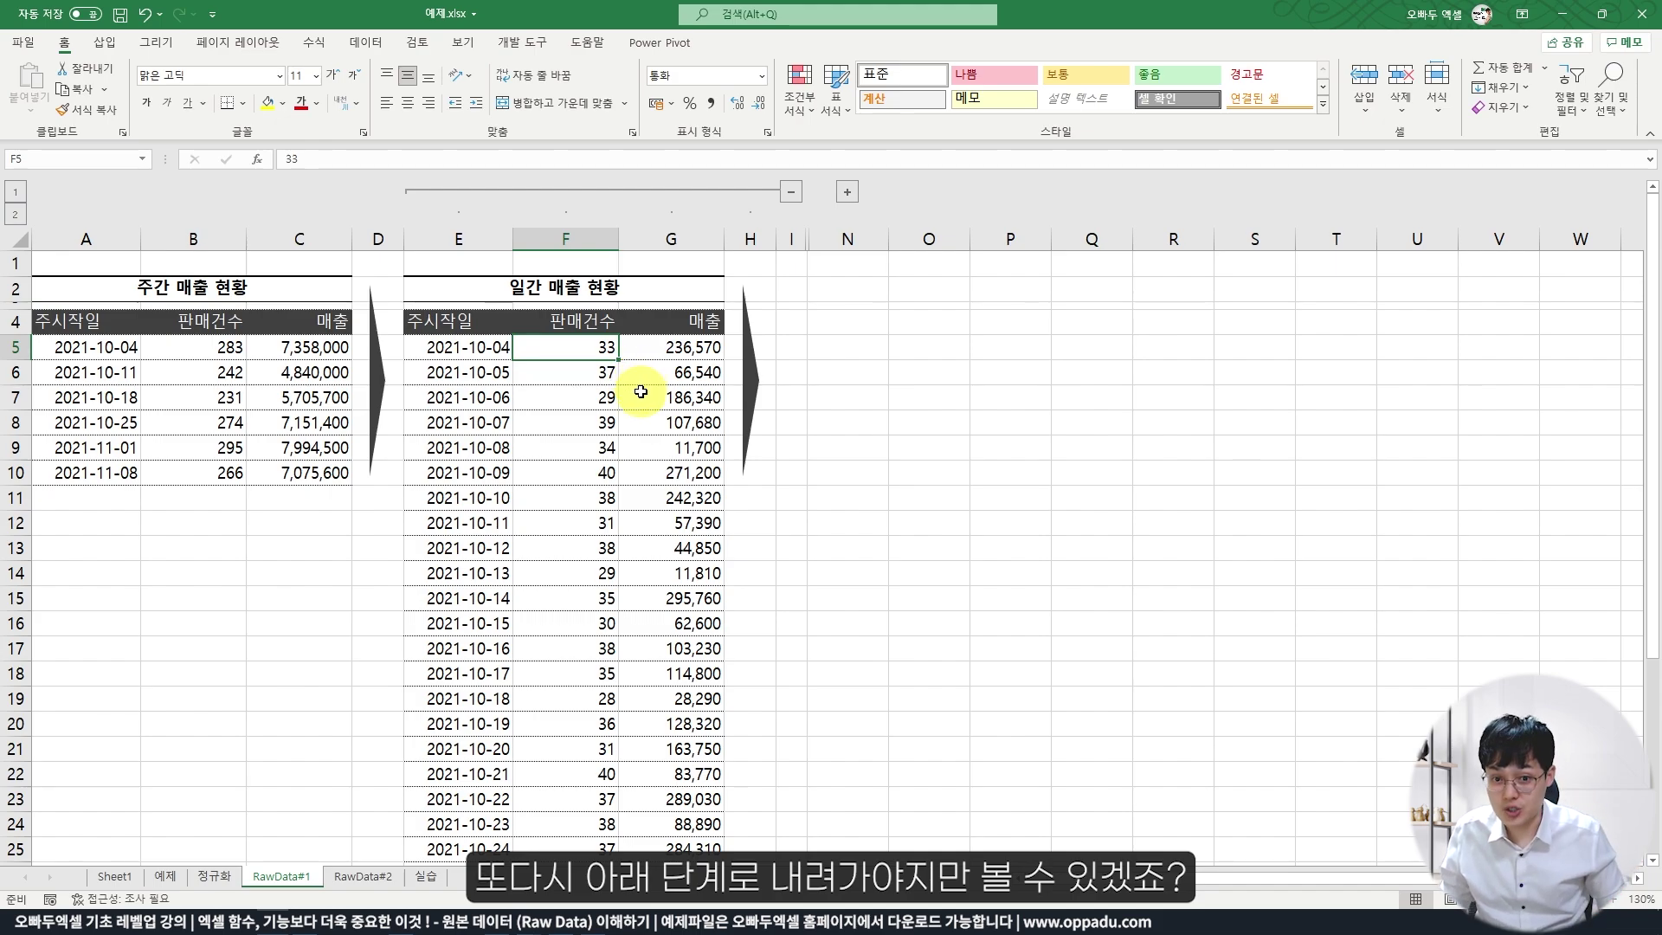
Expand the collapsed 매출 현황 RAW columns and inspect the individual sale records.
{"action": "left_click", "coordinate": [848, 192]}
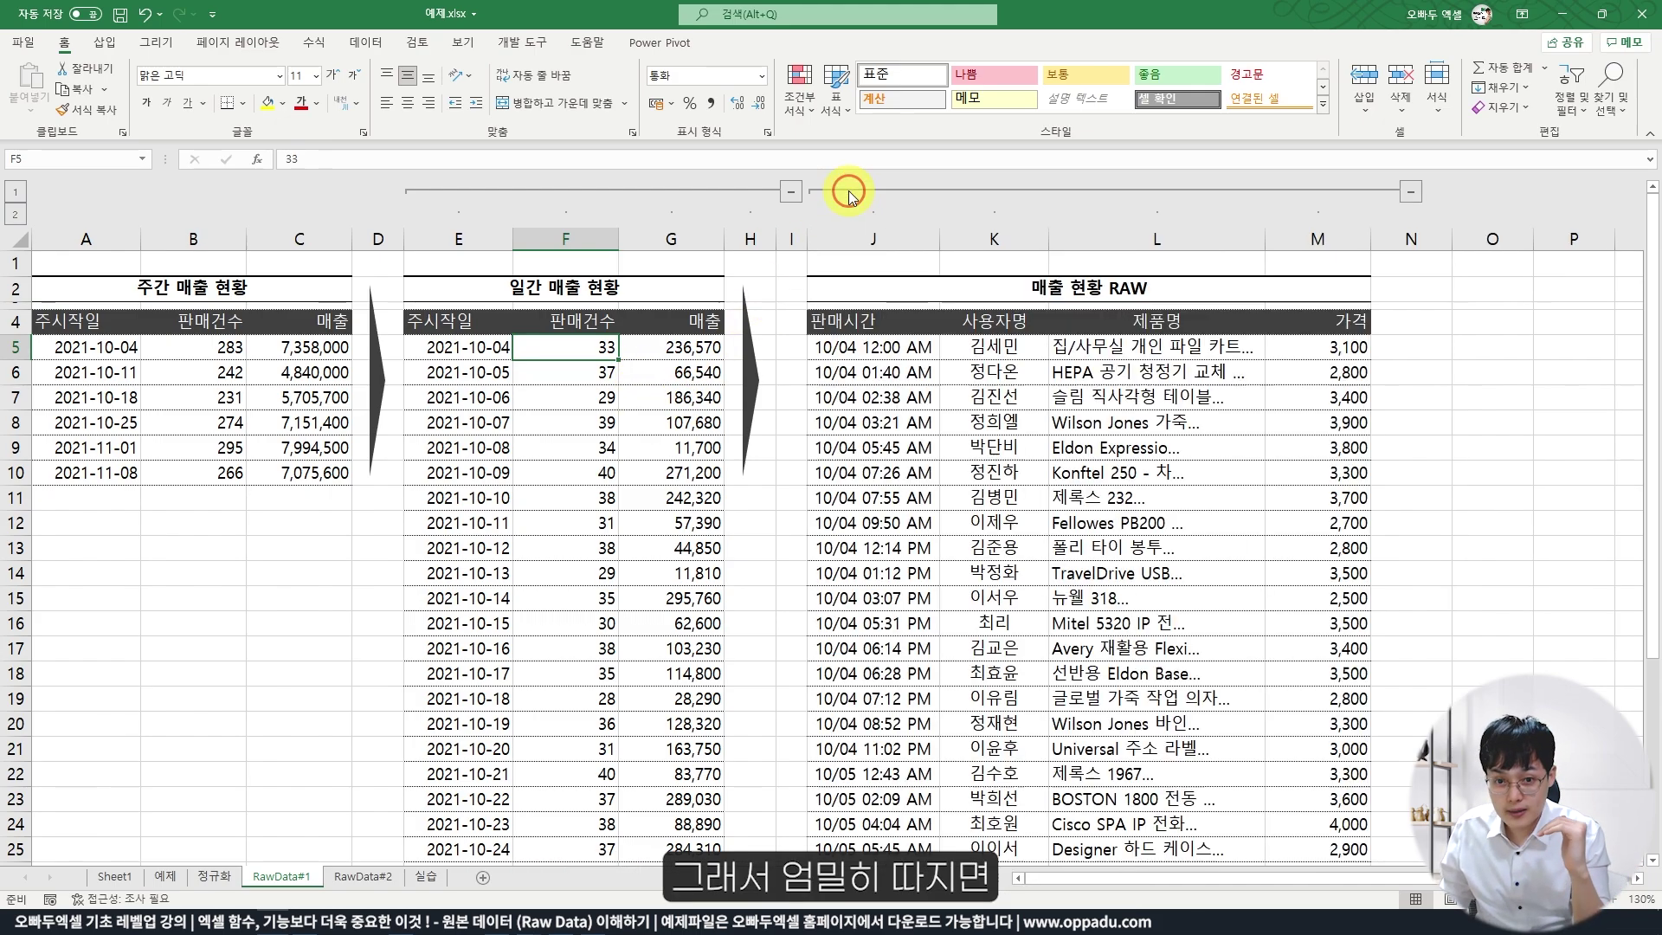
{"action": "left_click", "coordinate": [853, 379]}
{"action": "left_click", "coordinate": [970, 364]}
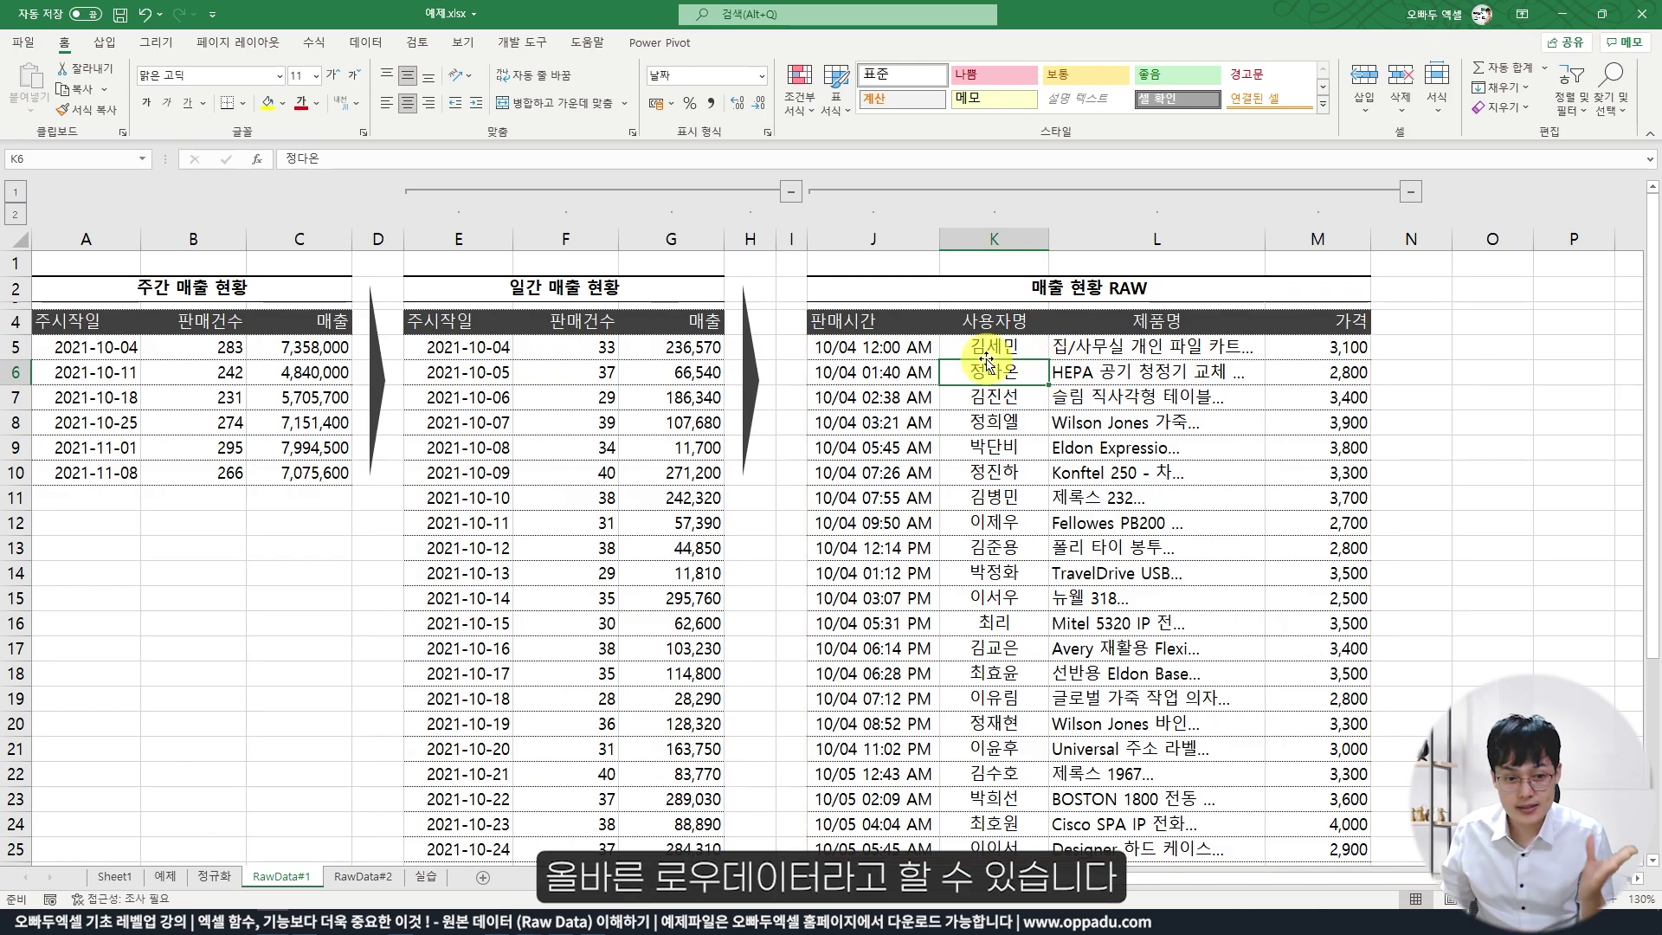
On the RawData#2 sheet, examine the region names and the two-row 연령대 and 성별 headers of the population table.
{"action": "left_click", "coordinate": [381, 876]}
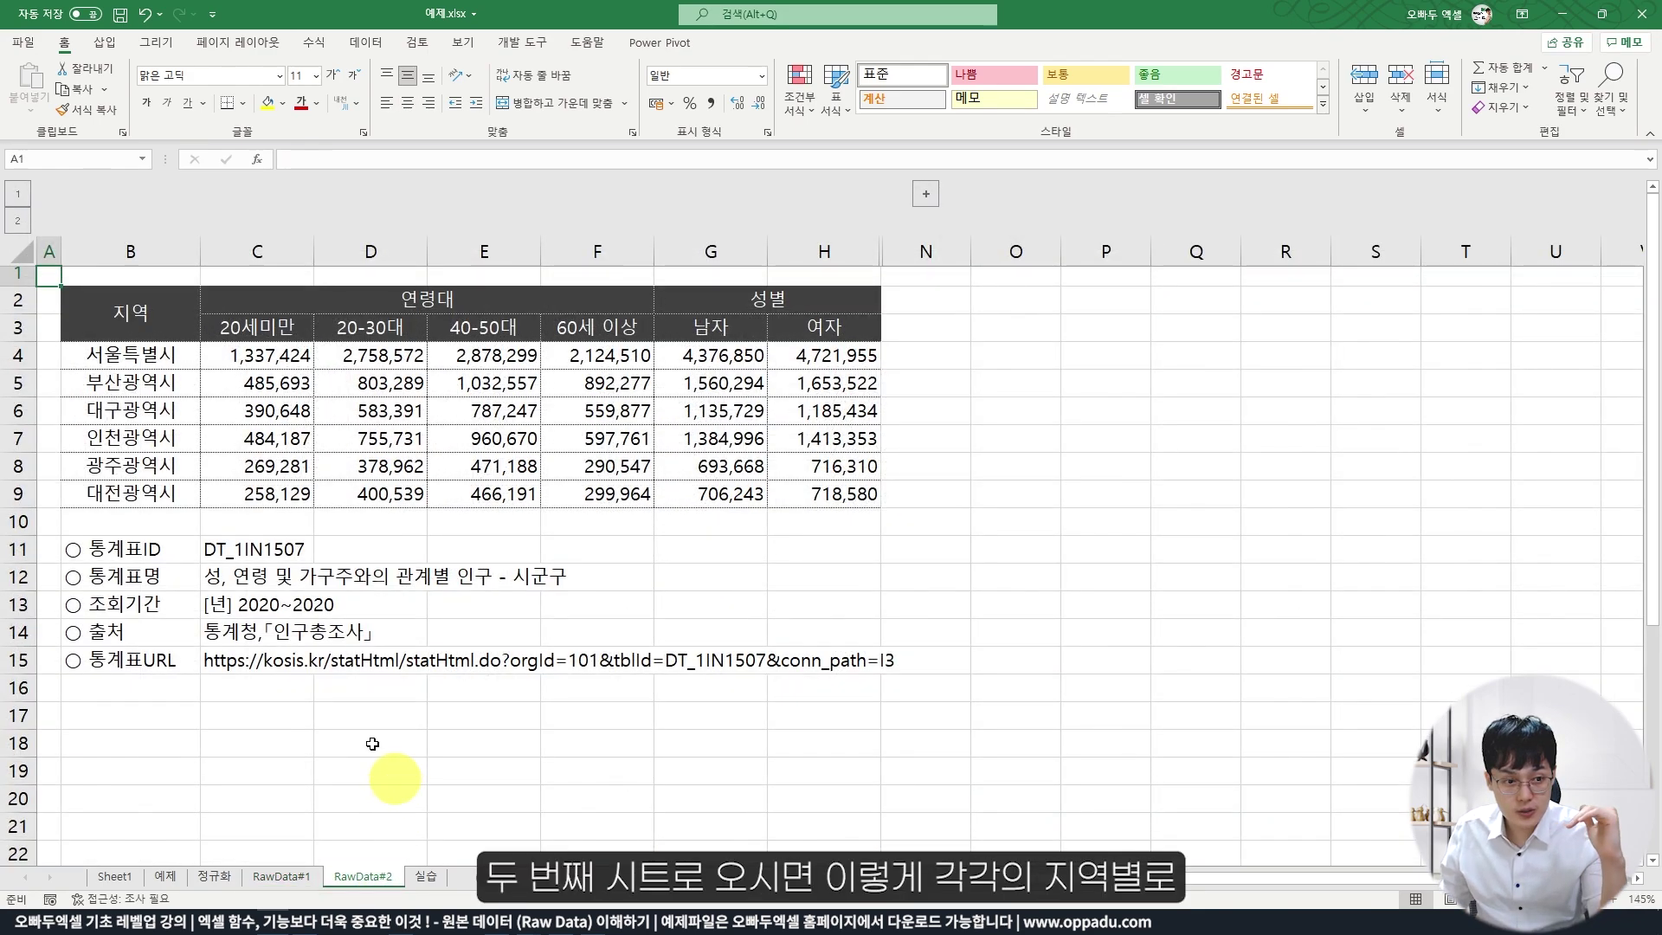
{"action": "left_click_drag", "start_coordinate": [143, 355], "coordinate": [139, 438]}
{"action": "left_click_drag", "start_coordinate": [253, 326], "coordinate": [463, 334]}
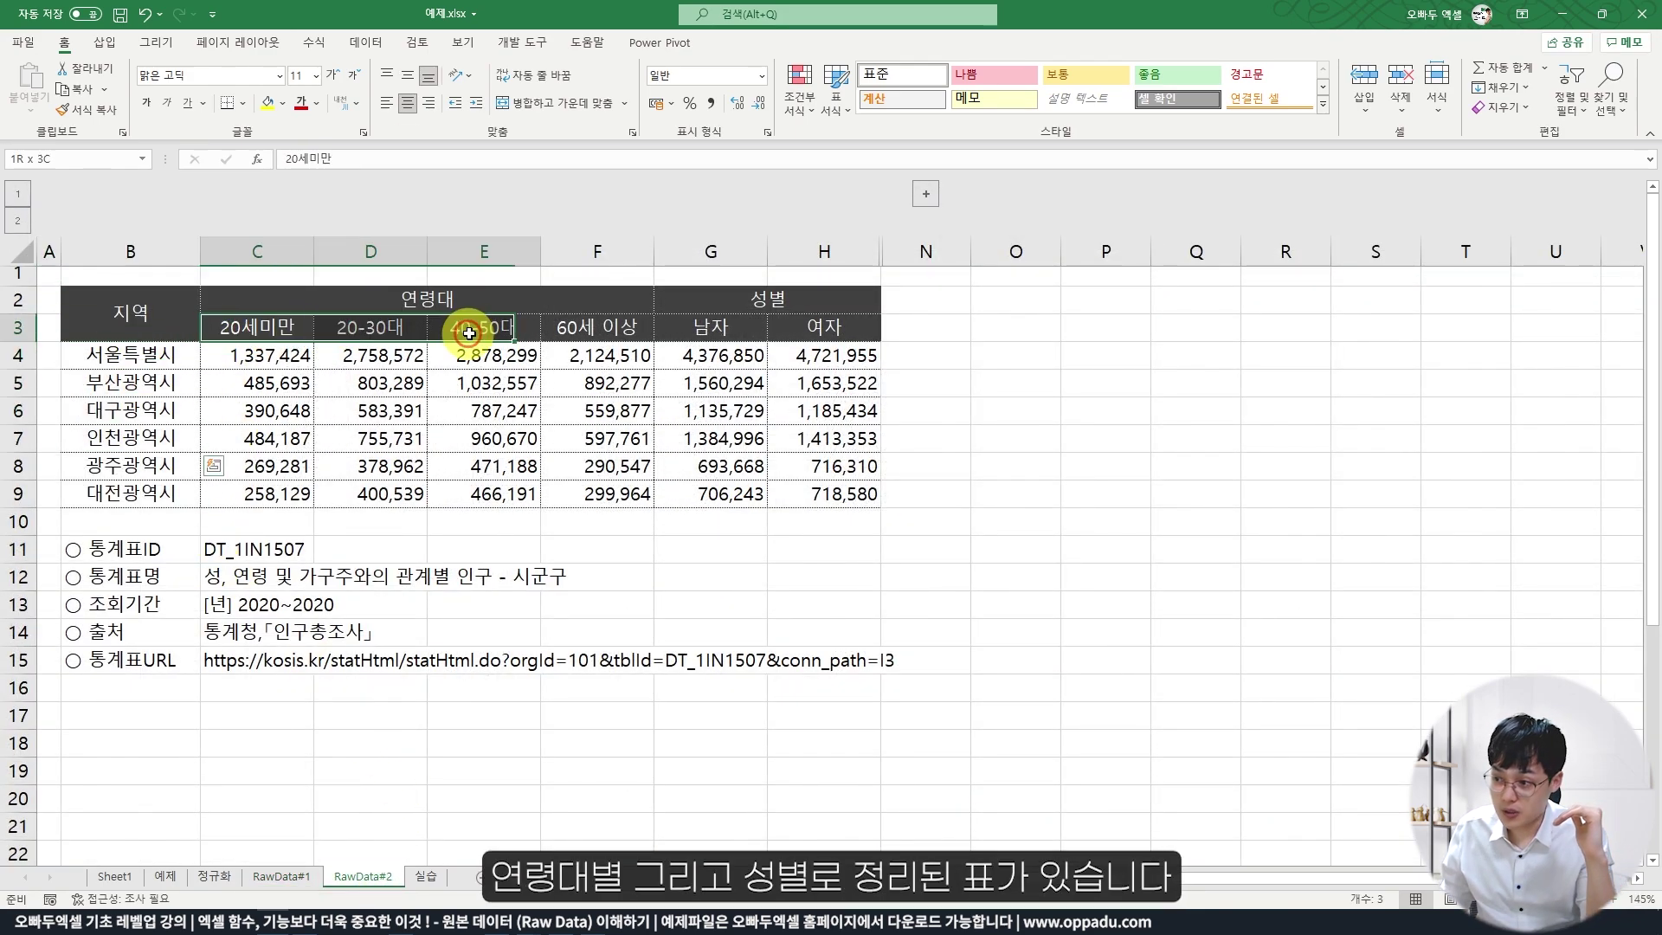
{"action": "left_click_drag", "start_coordinate": [697, 326], "coordinate": [785, 342]}
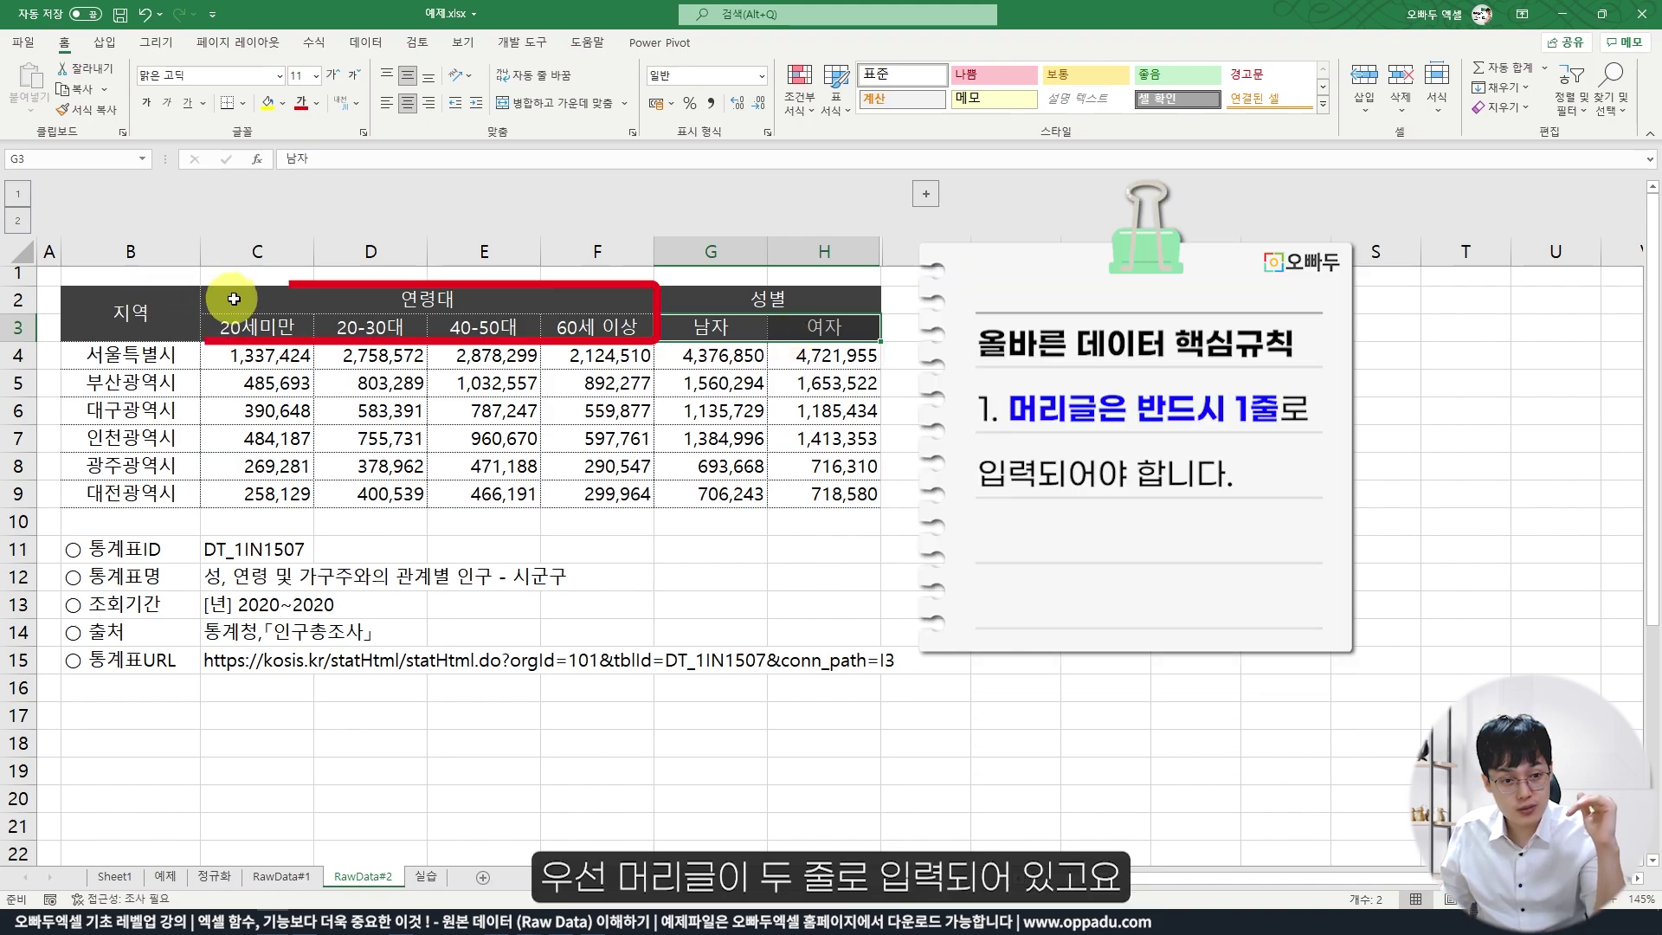
{"action": "left_click_drag", "start_coordinate": [227, 294], "coordinate": [608, 330]}
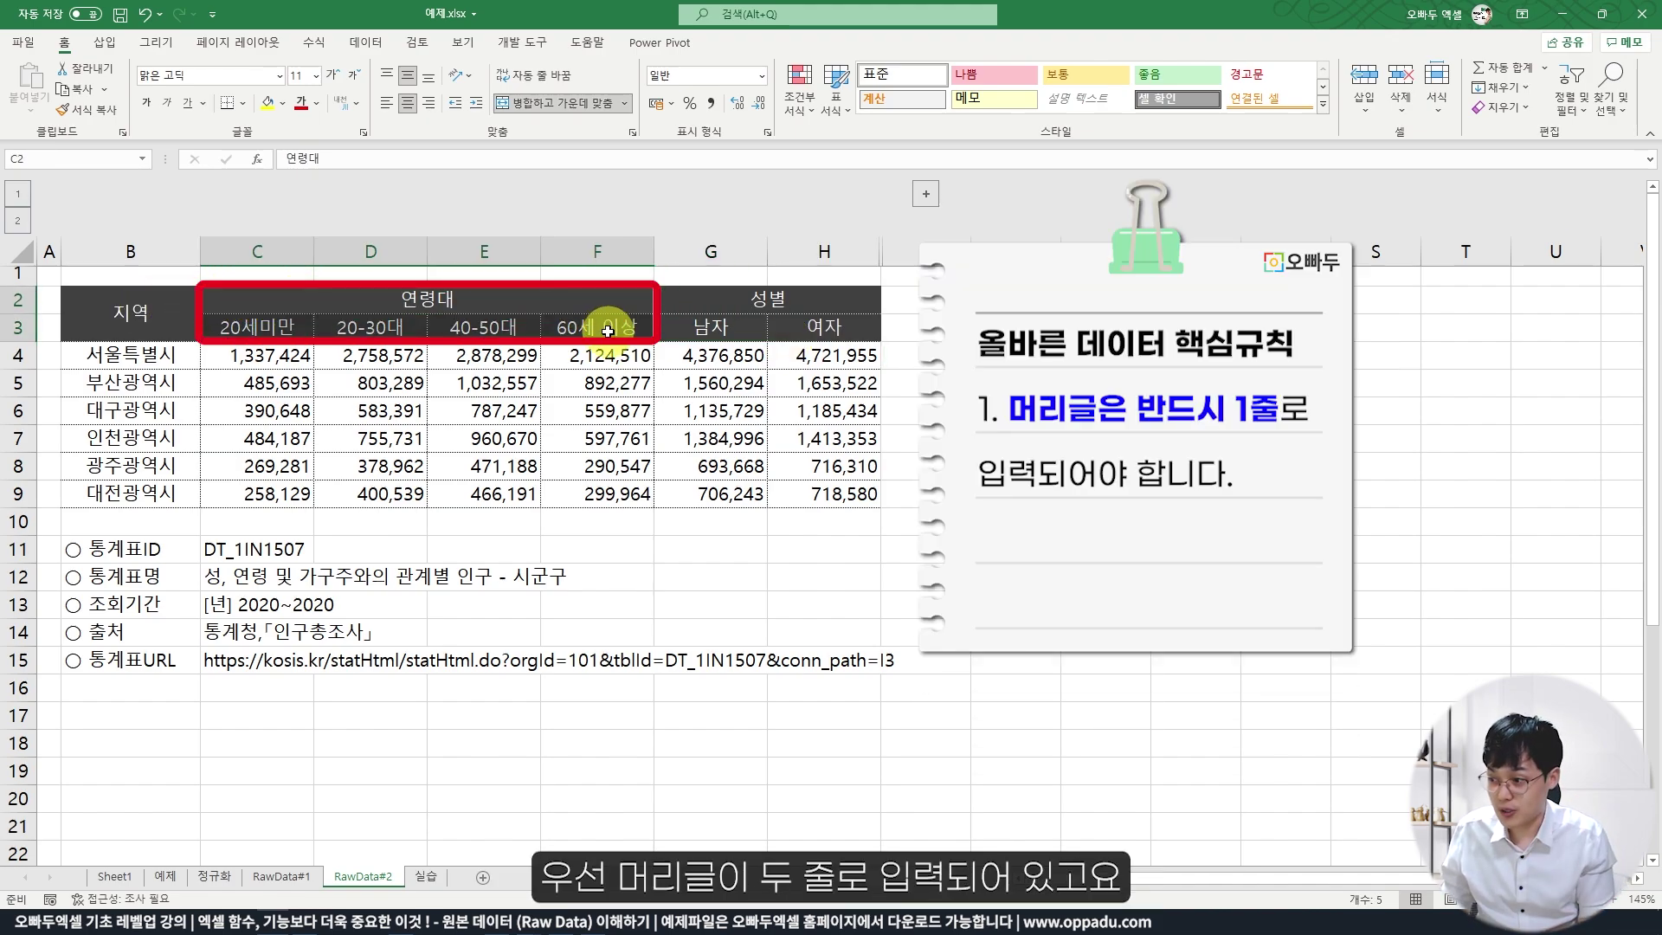
Compare the horizontally arranged 연령대 and 성별 header groups of the population table and their subheadings.
{"action": "left_click", "coordinate": [811, 300]}
{"action": "left_click", "coordinate": [419, 305]}
{"action": "left_click", "coordinate": [731, 305]}
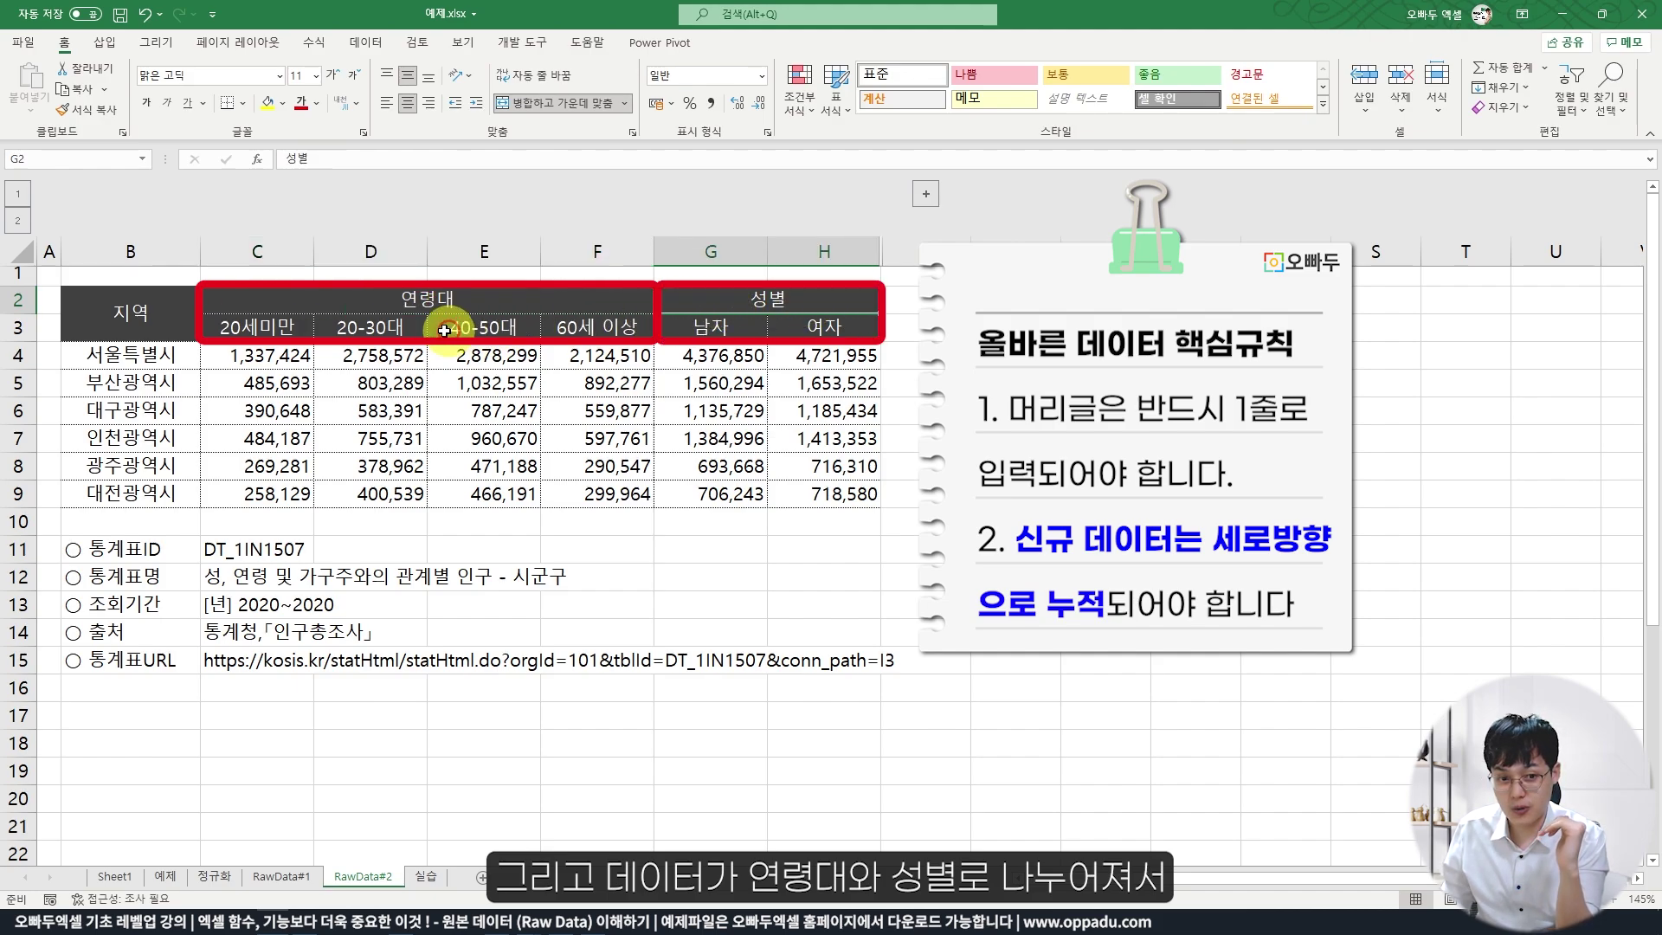
{"action": "left_click_drag", "start_coordinate": [445, 330], "coordinate": [731, 326]}
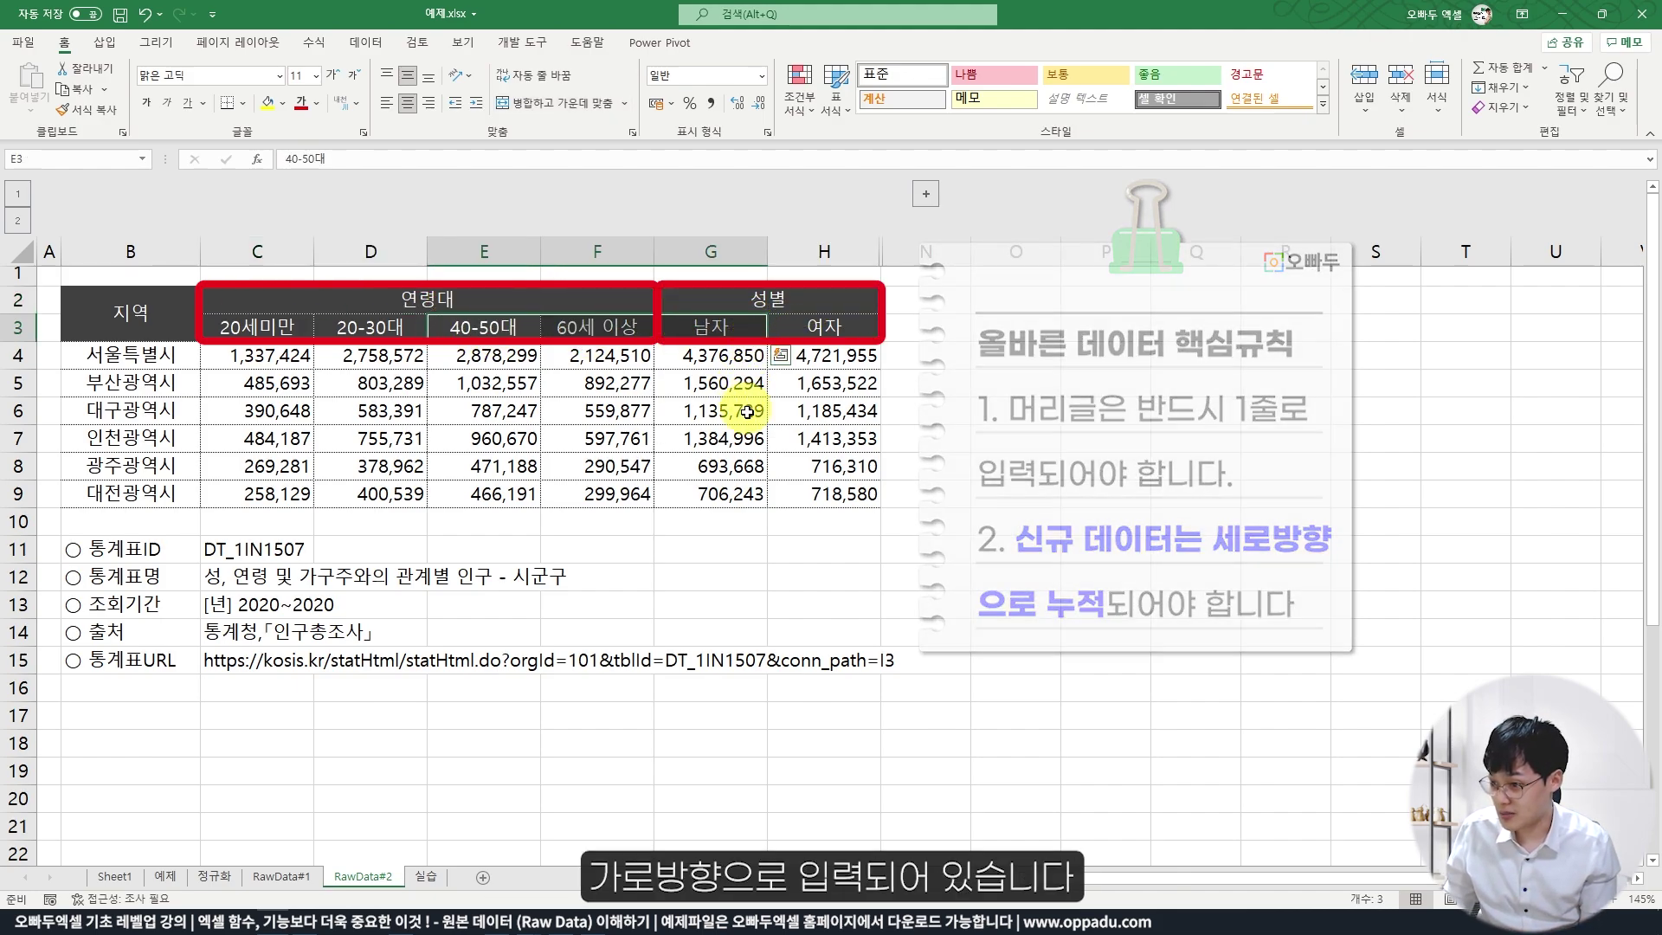
Examine the aggregated population figures for all regions and expand the collapsed columns to inspect the individual 거주지 and 이름 records.
{"action": "left_click_drag", "start_coordinate": [260, 357], "coordinate": [868, 488]}
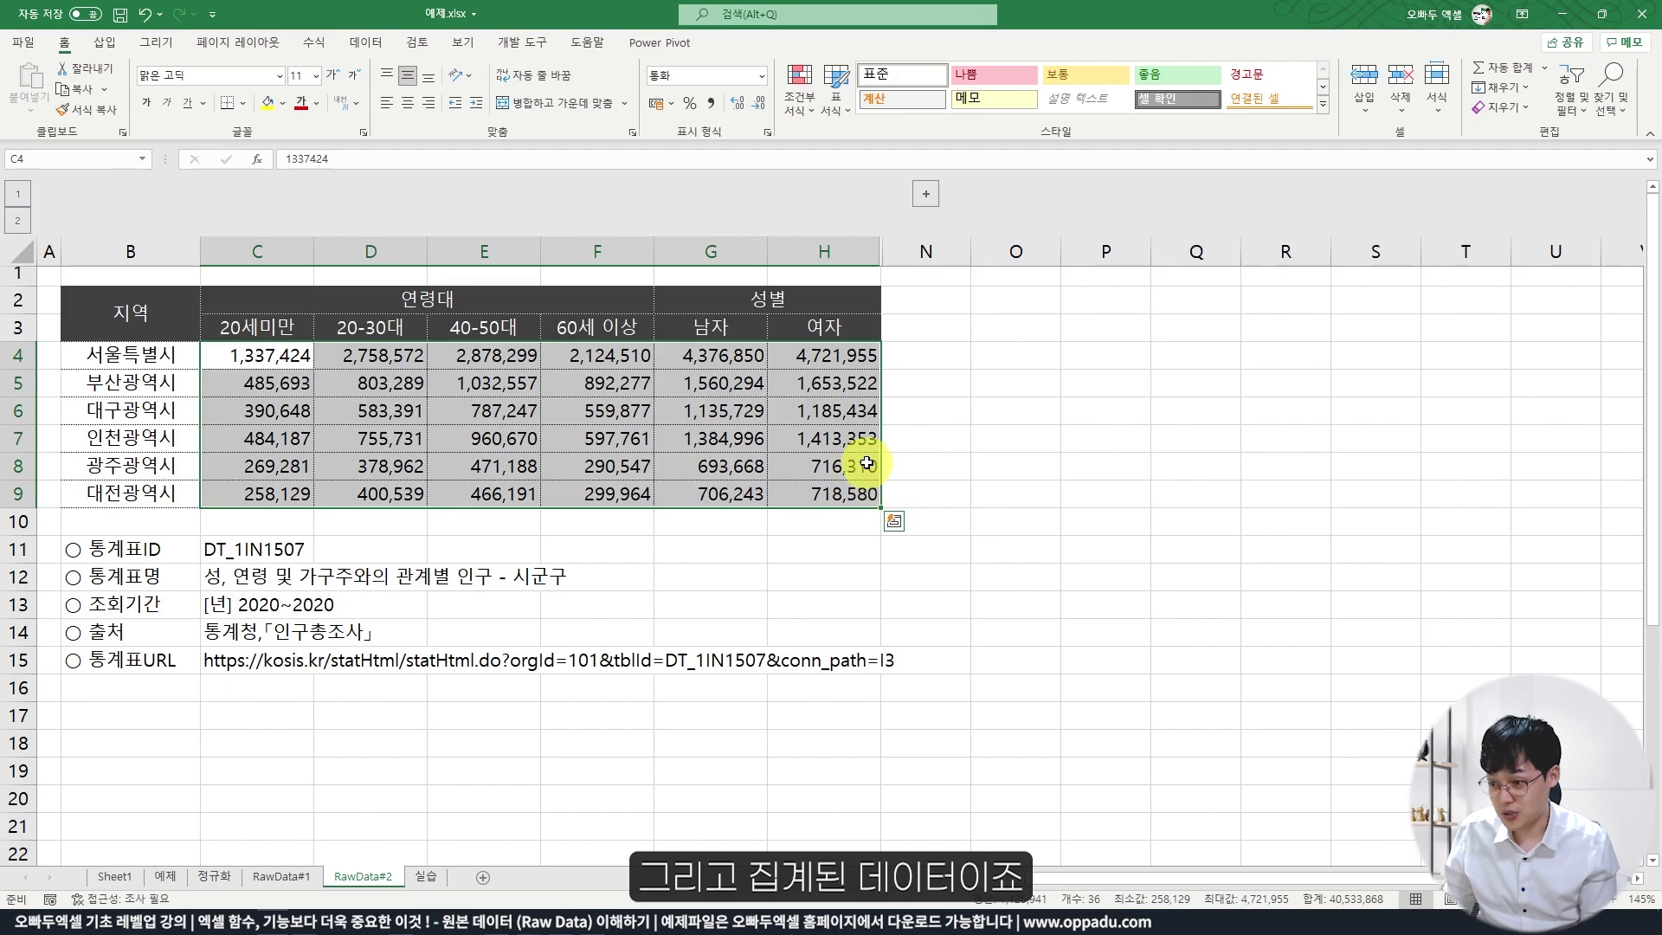
{"action": "left_click", "coordinate": [867, 463]}
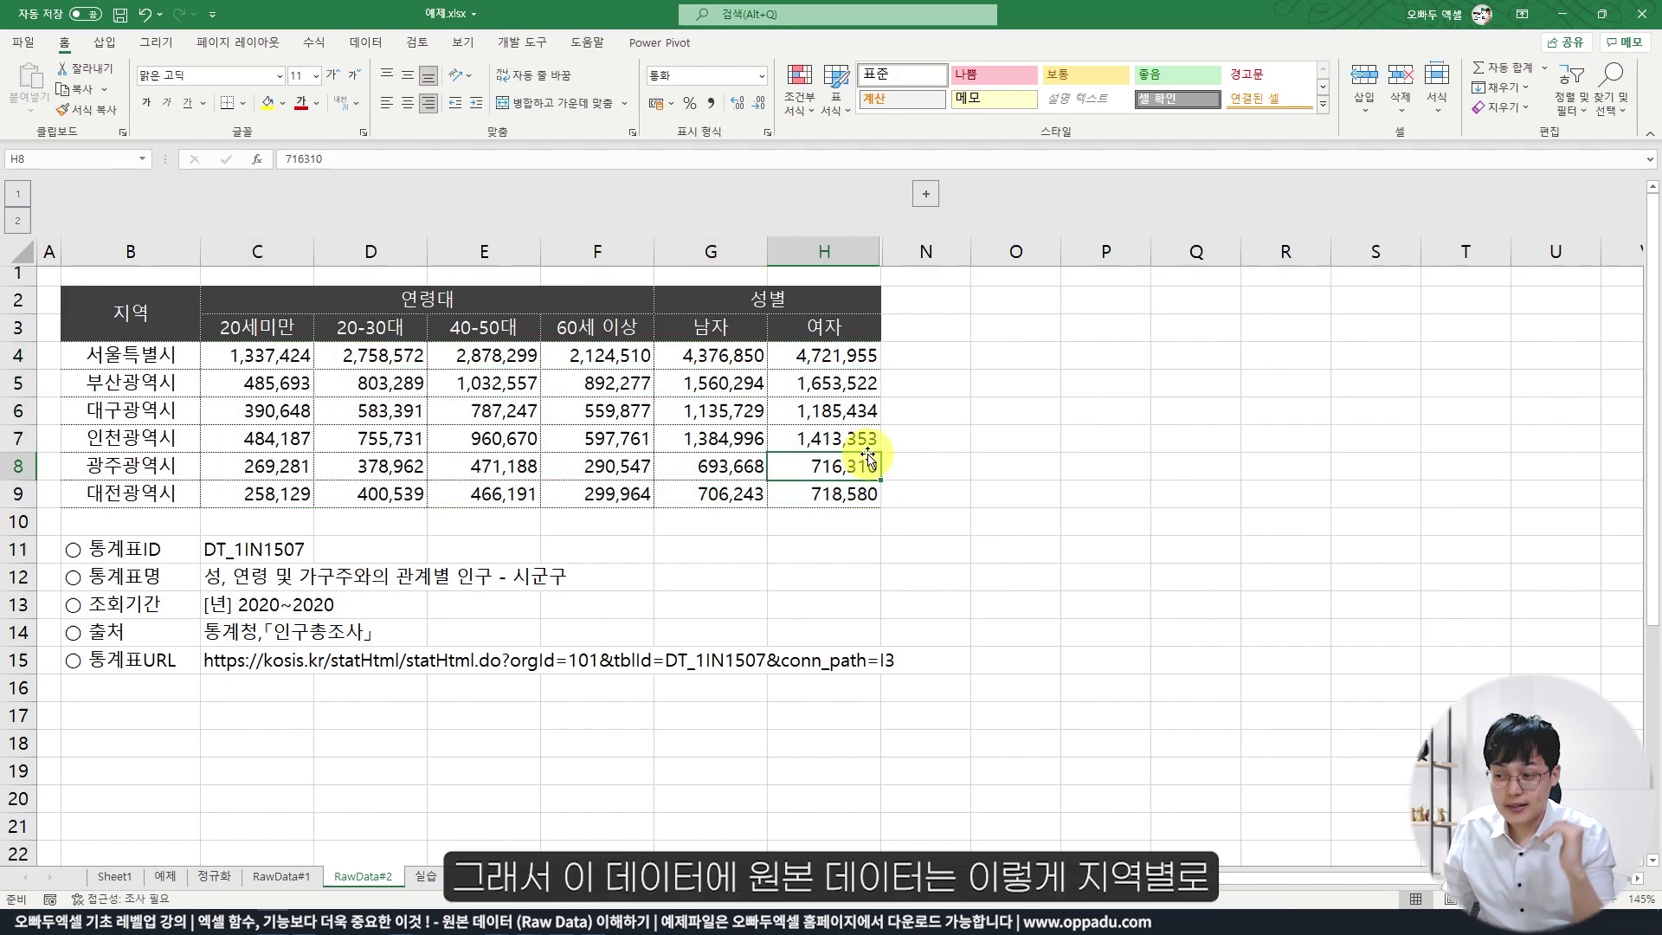
{"action": "left_click", "coordinate": [927, 192]}
{"action": "left_click_drag", "start_coordinate": [979, 299], "coordinate": [1138, 596]}
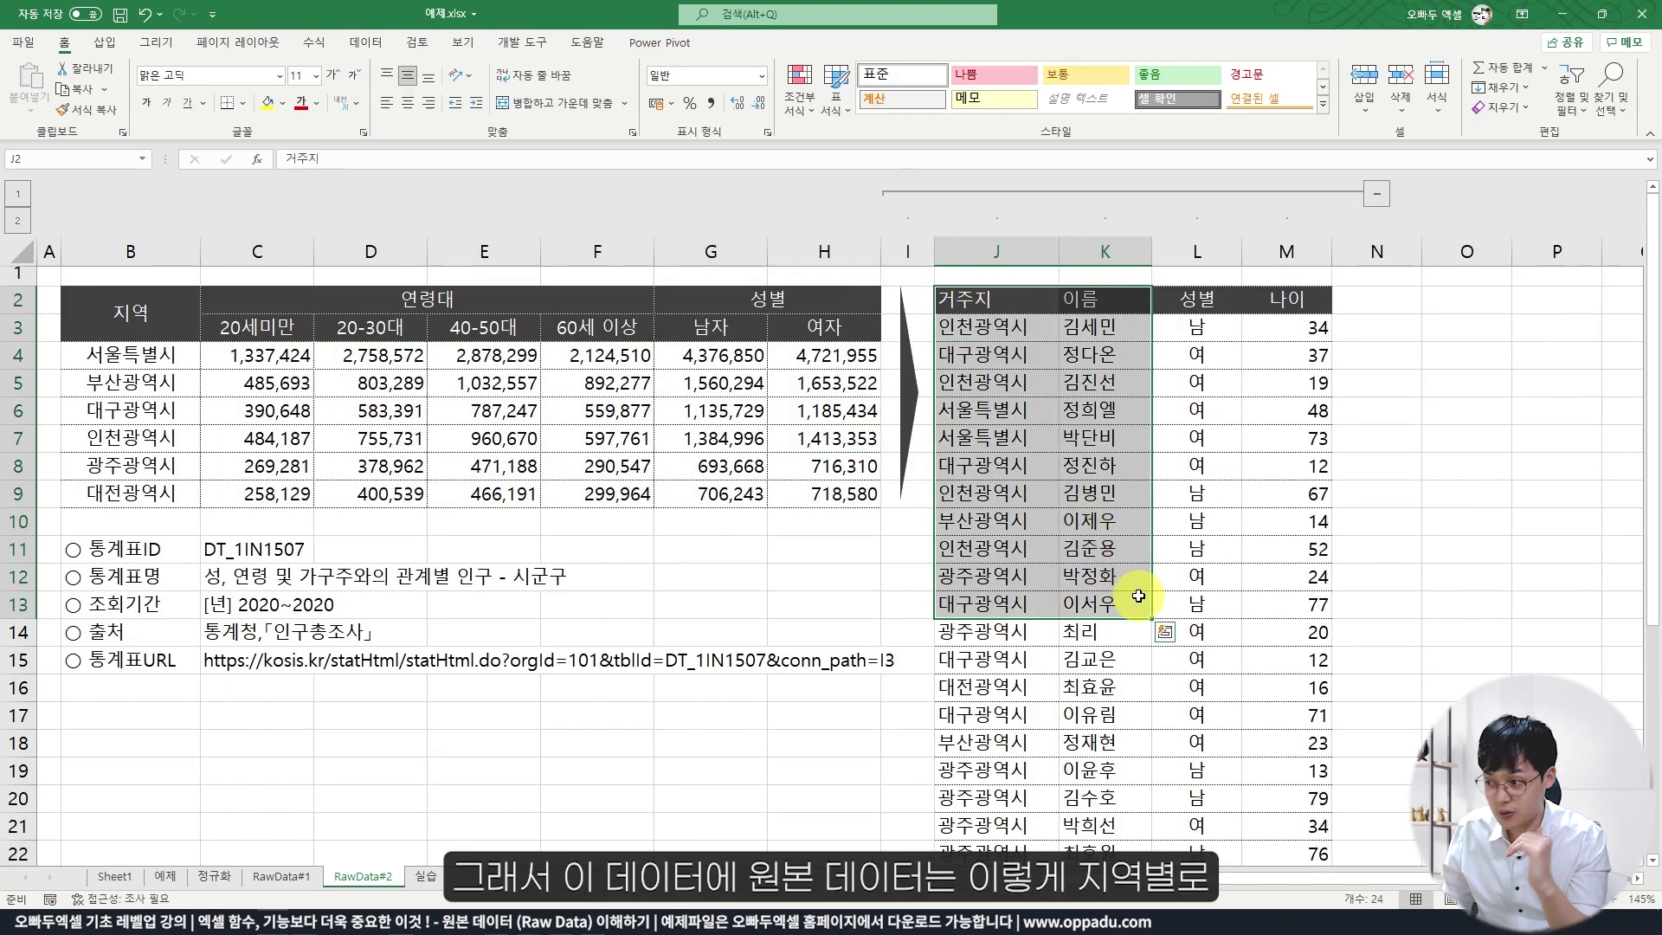
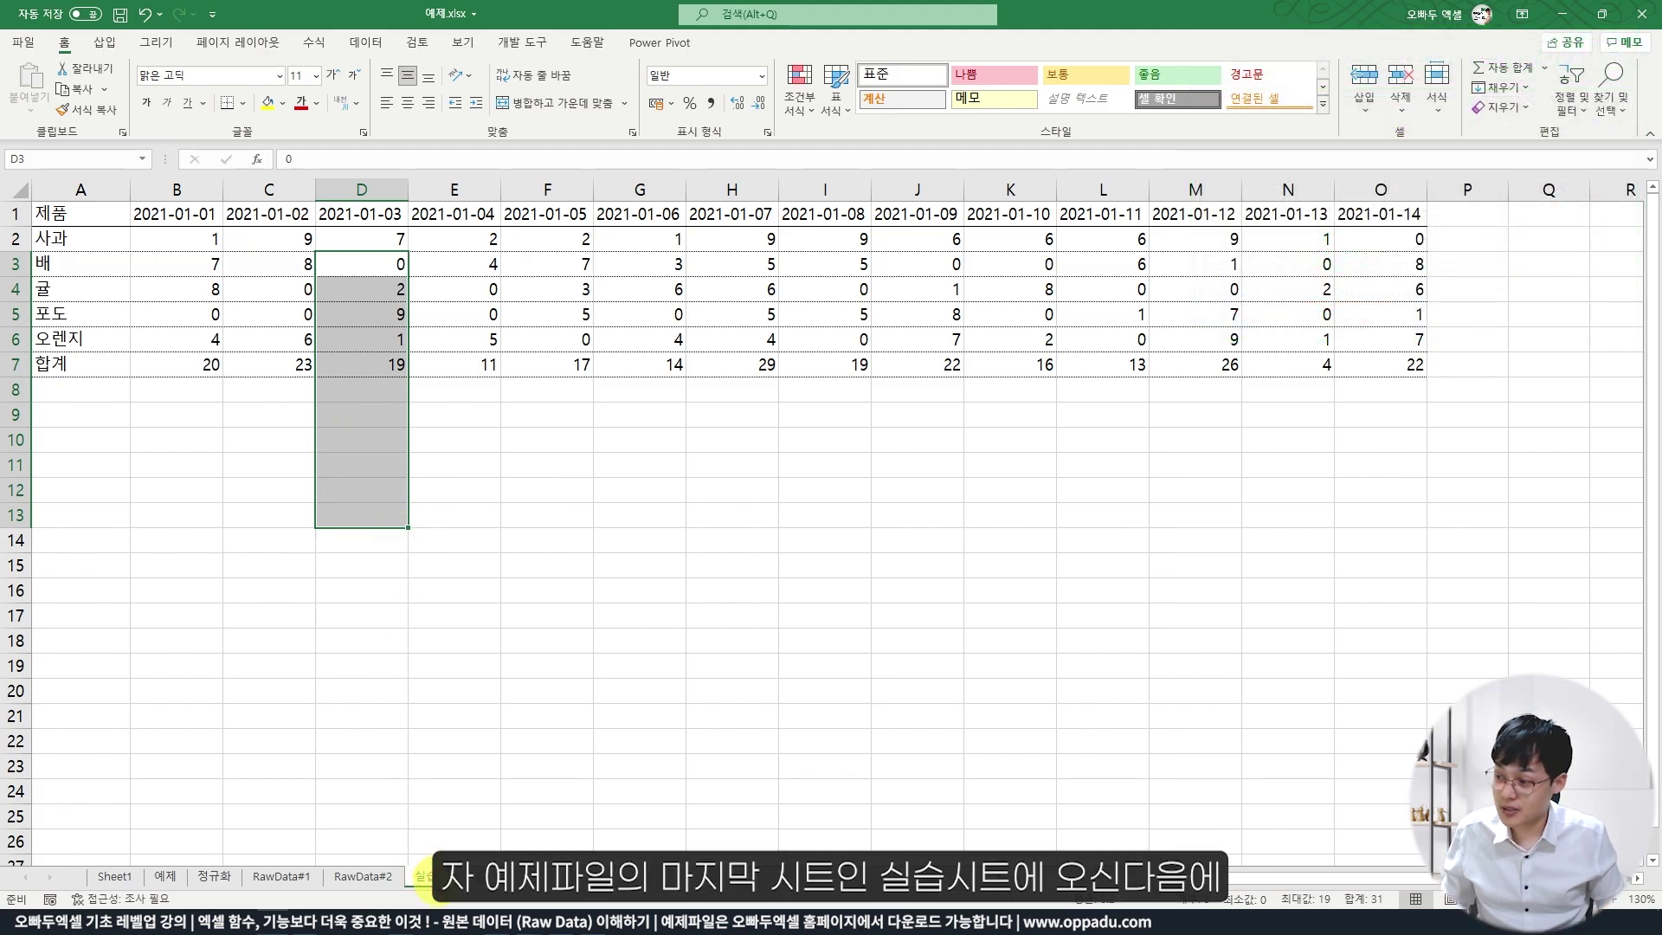
Convert the whole product-by-date range A1:O7 on the 실습 sheet into a table with its first row as headers.
{"action": "left_click", "coordinate": [368, 214]}
{"action": "left_click", "coordinate": [376, 266]}
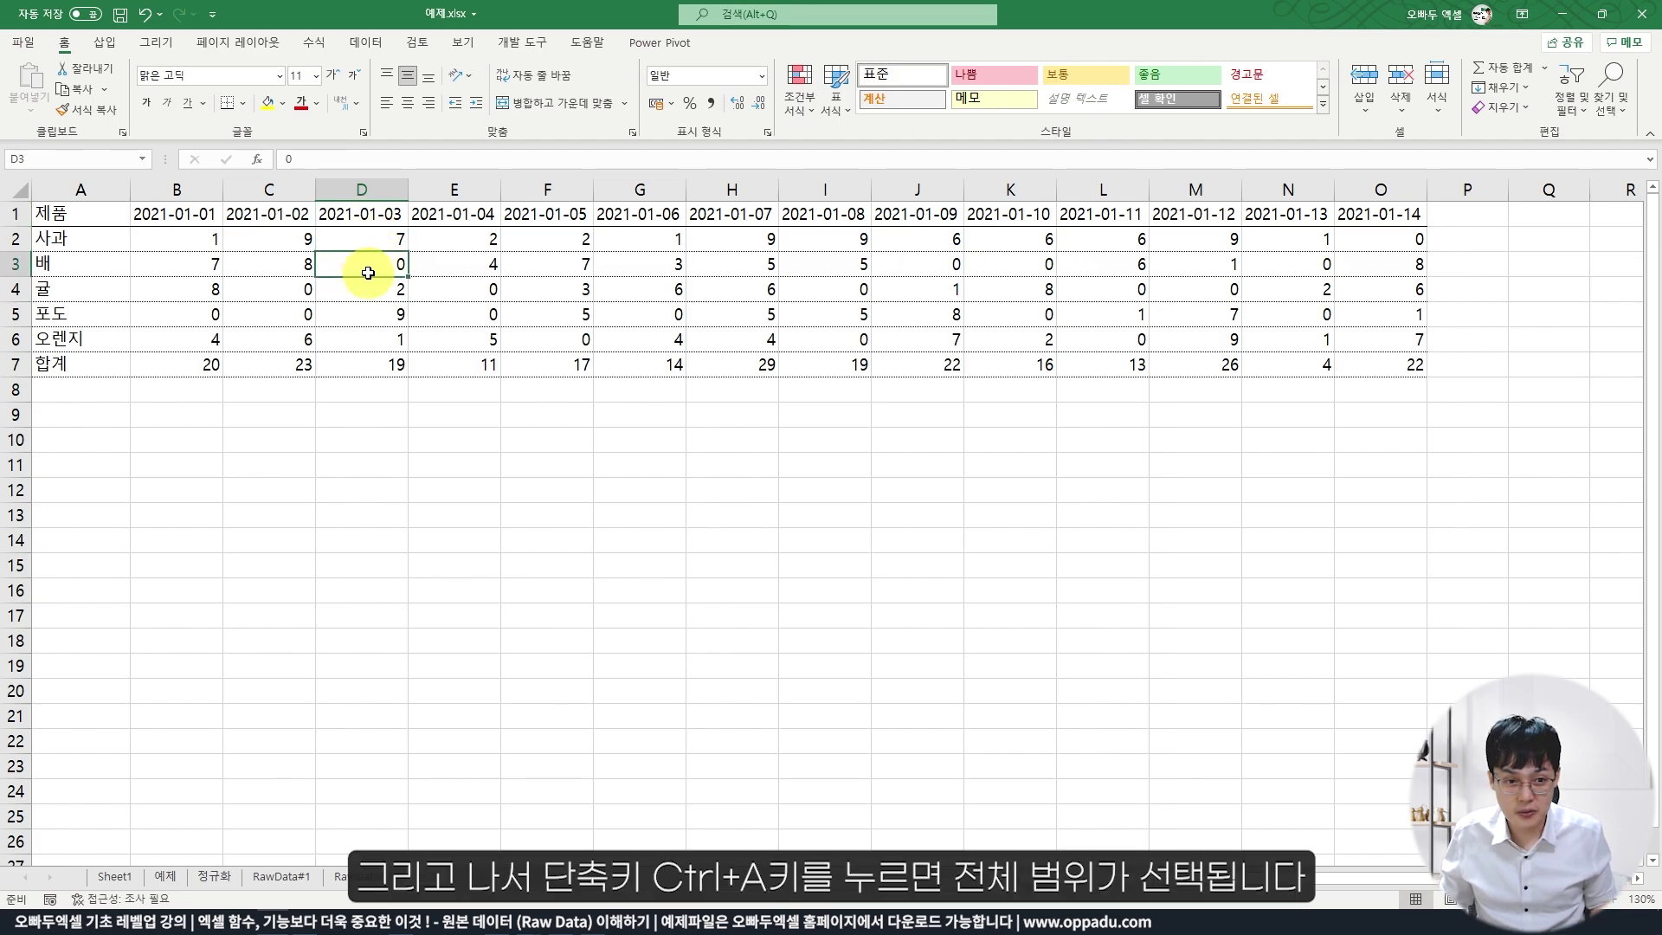
{"action": "key", "text": "ctrl+a"}
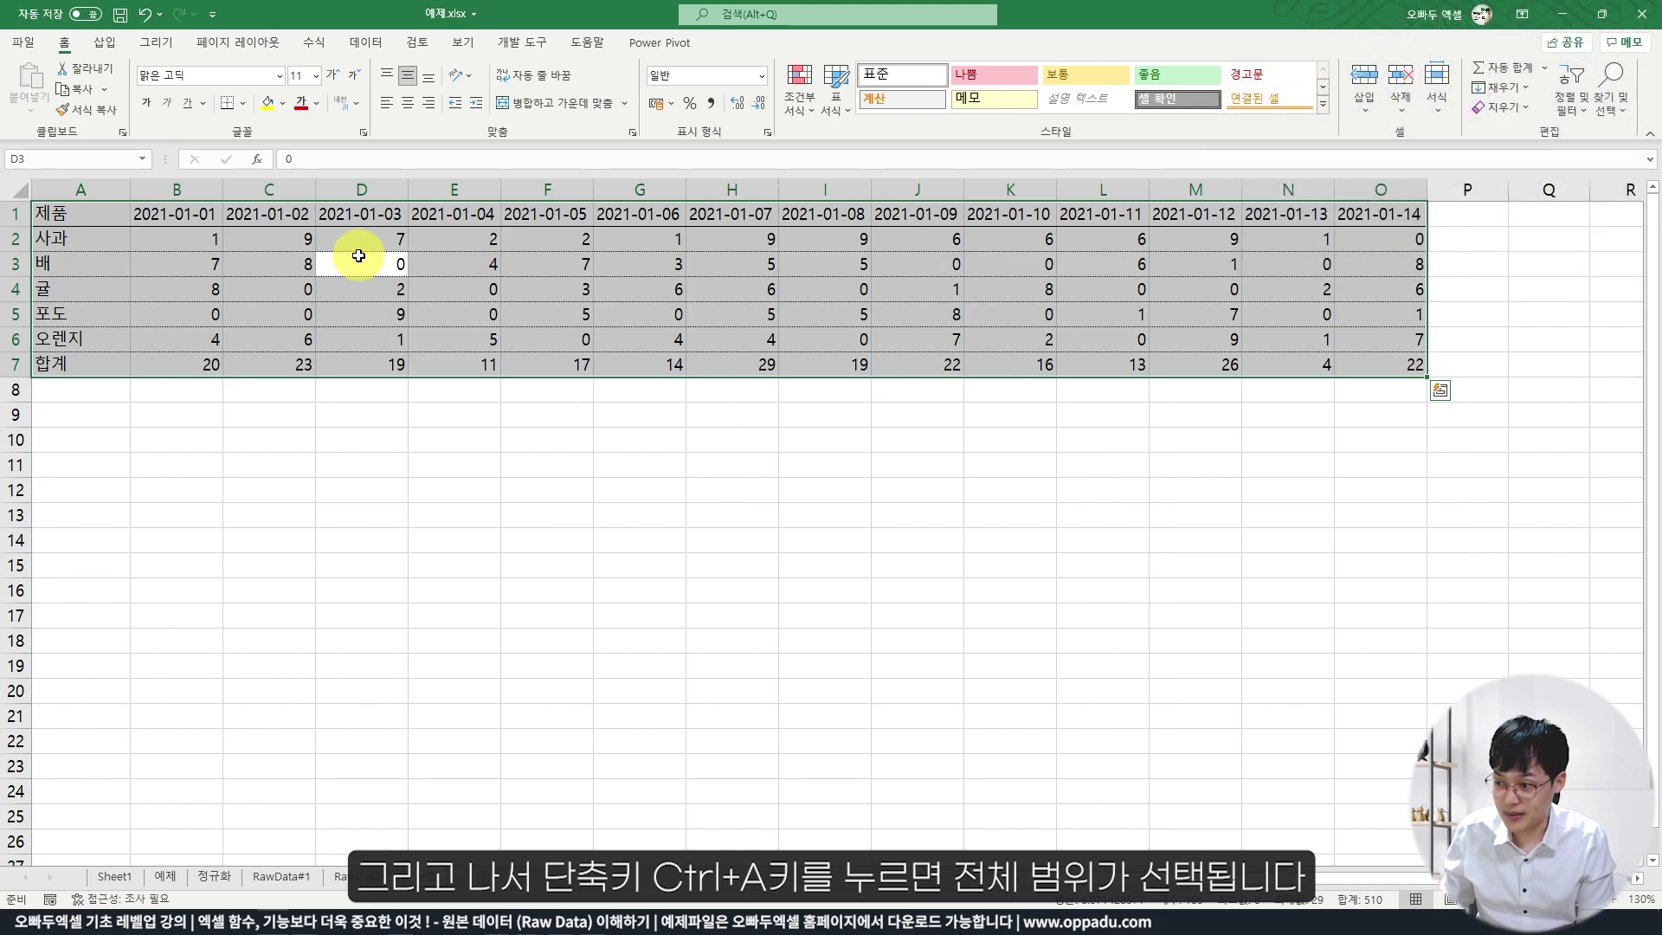
{"action": "left_click", "coordinate": [108, 43]}
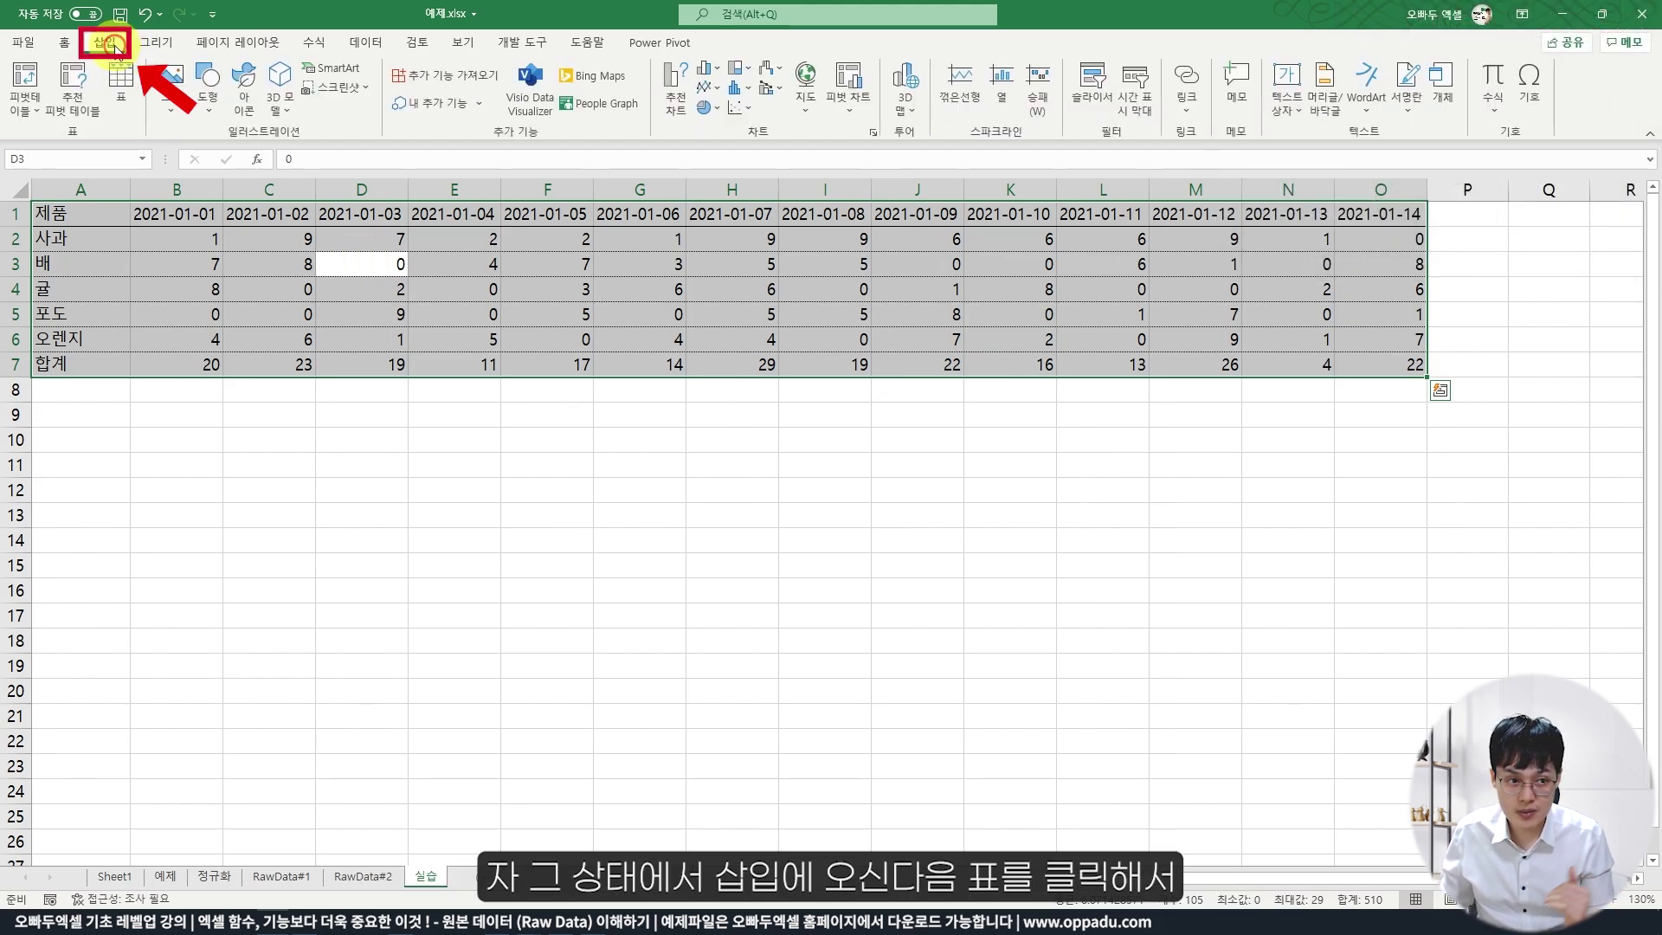
{"action": "left_click", "coordinate": [119, 100]}
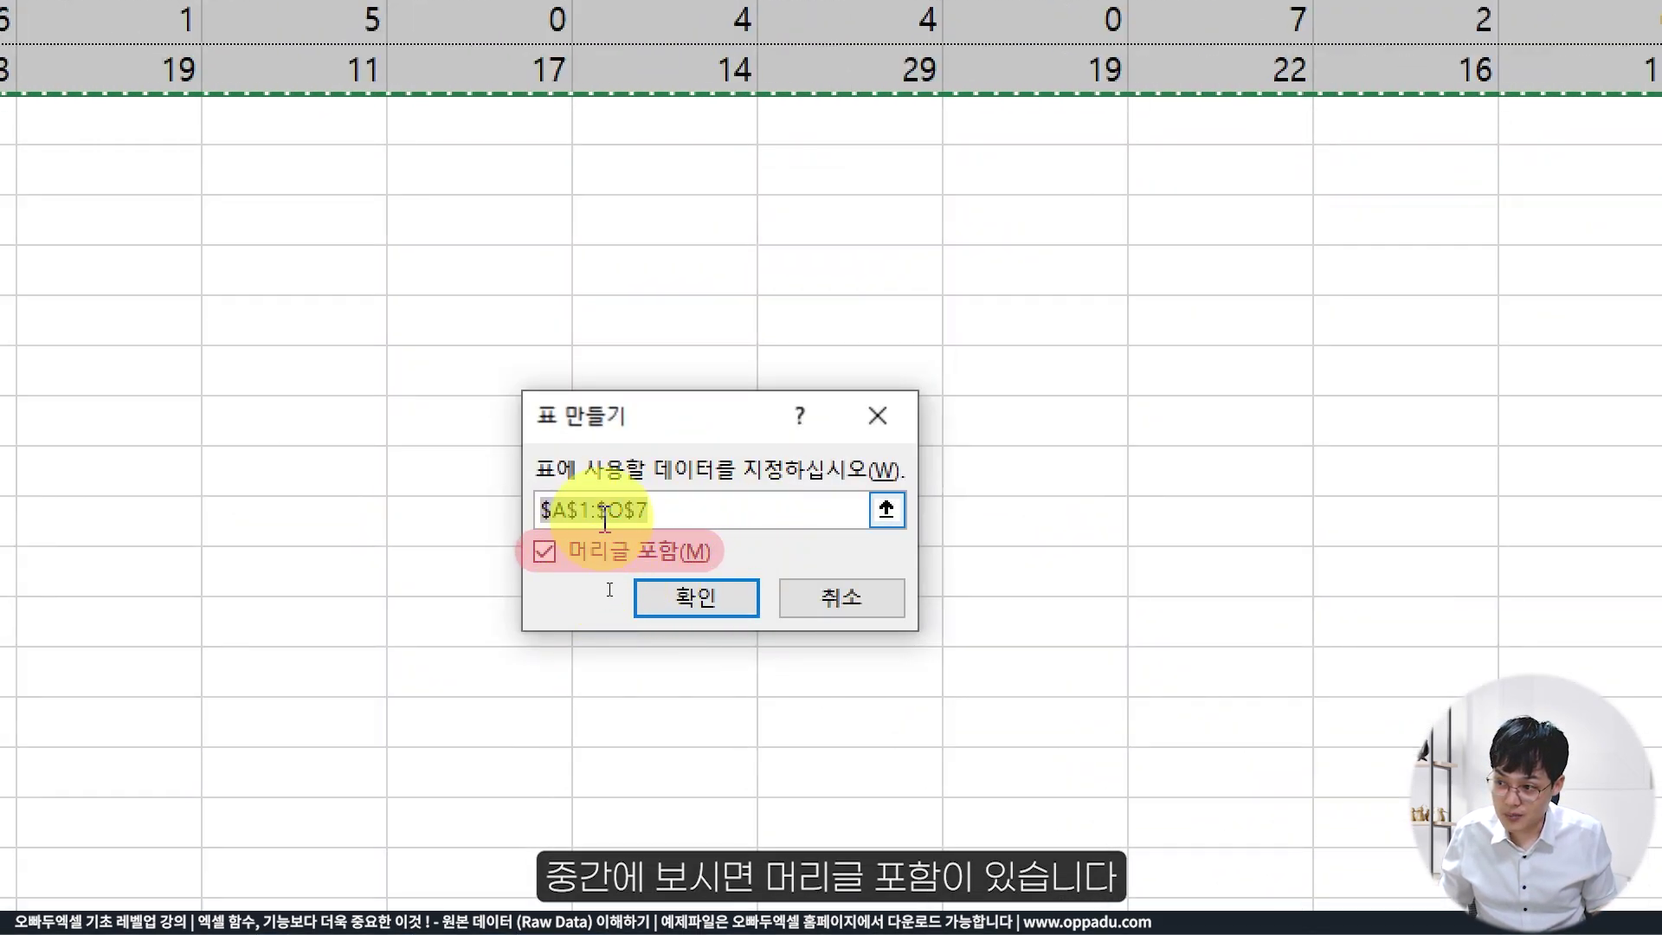
{"action": "left_click", "coordinate": [684, 597]}
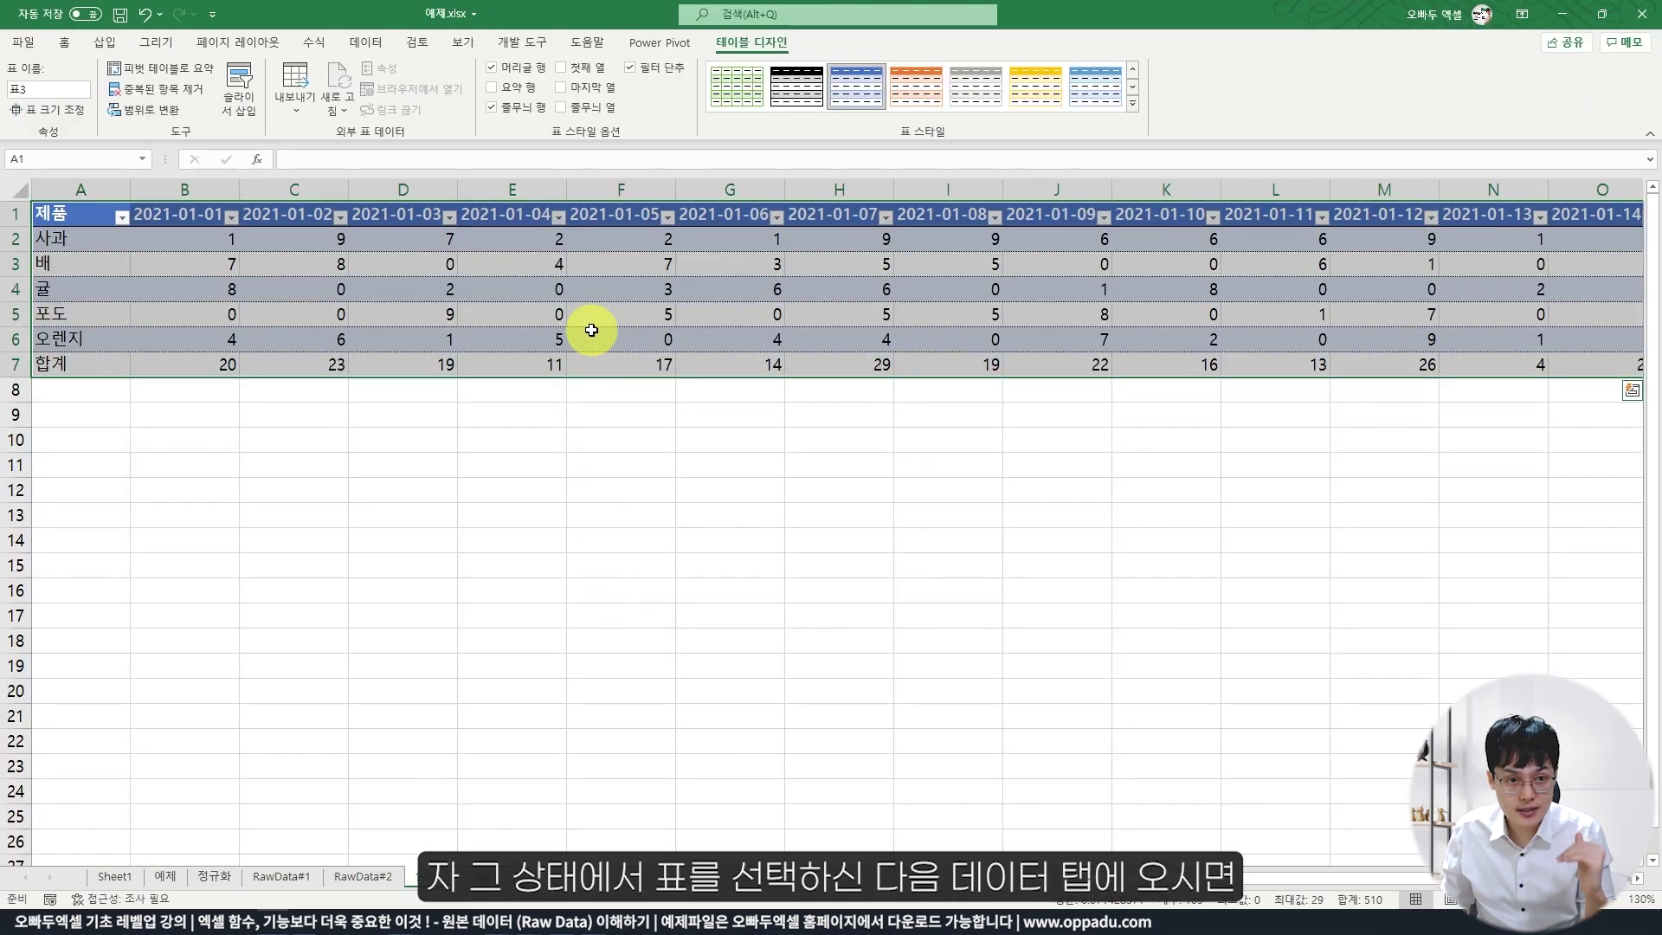
Import the new product table into the Power Query editor as a query from a table/range.
{"action": "left_click", "coordinate": [596, 334]}
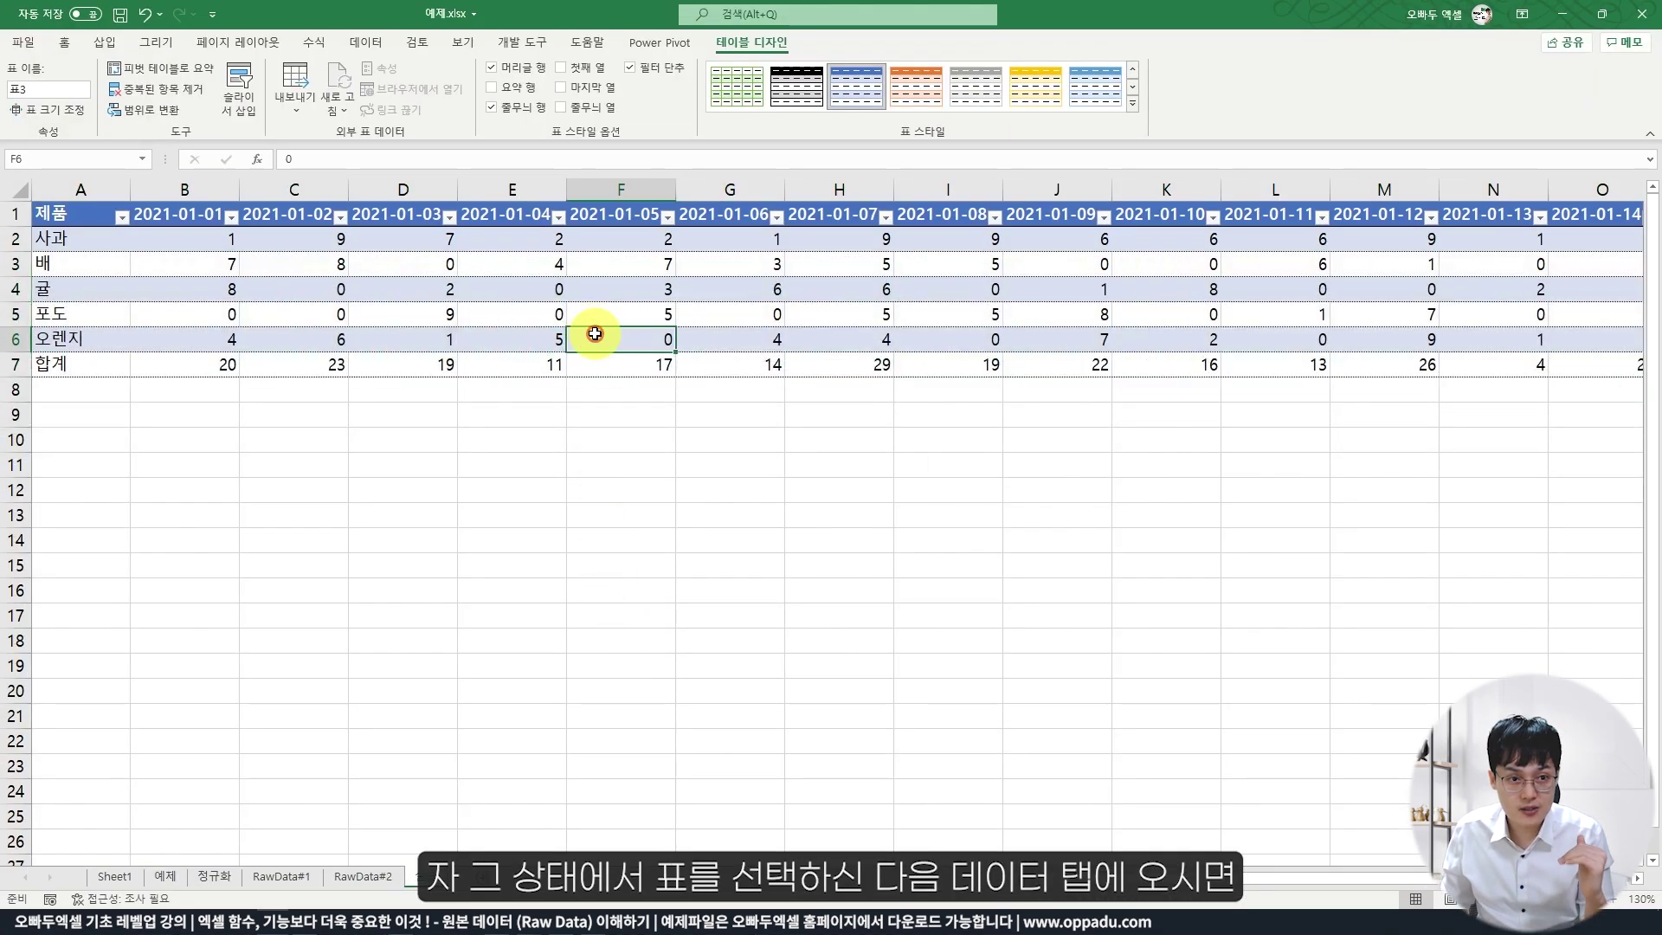
{"action": "left_click", "coordinate": [355, 43]}
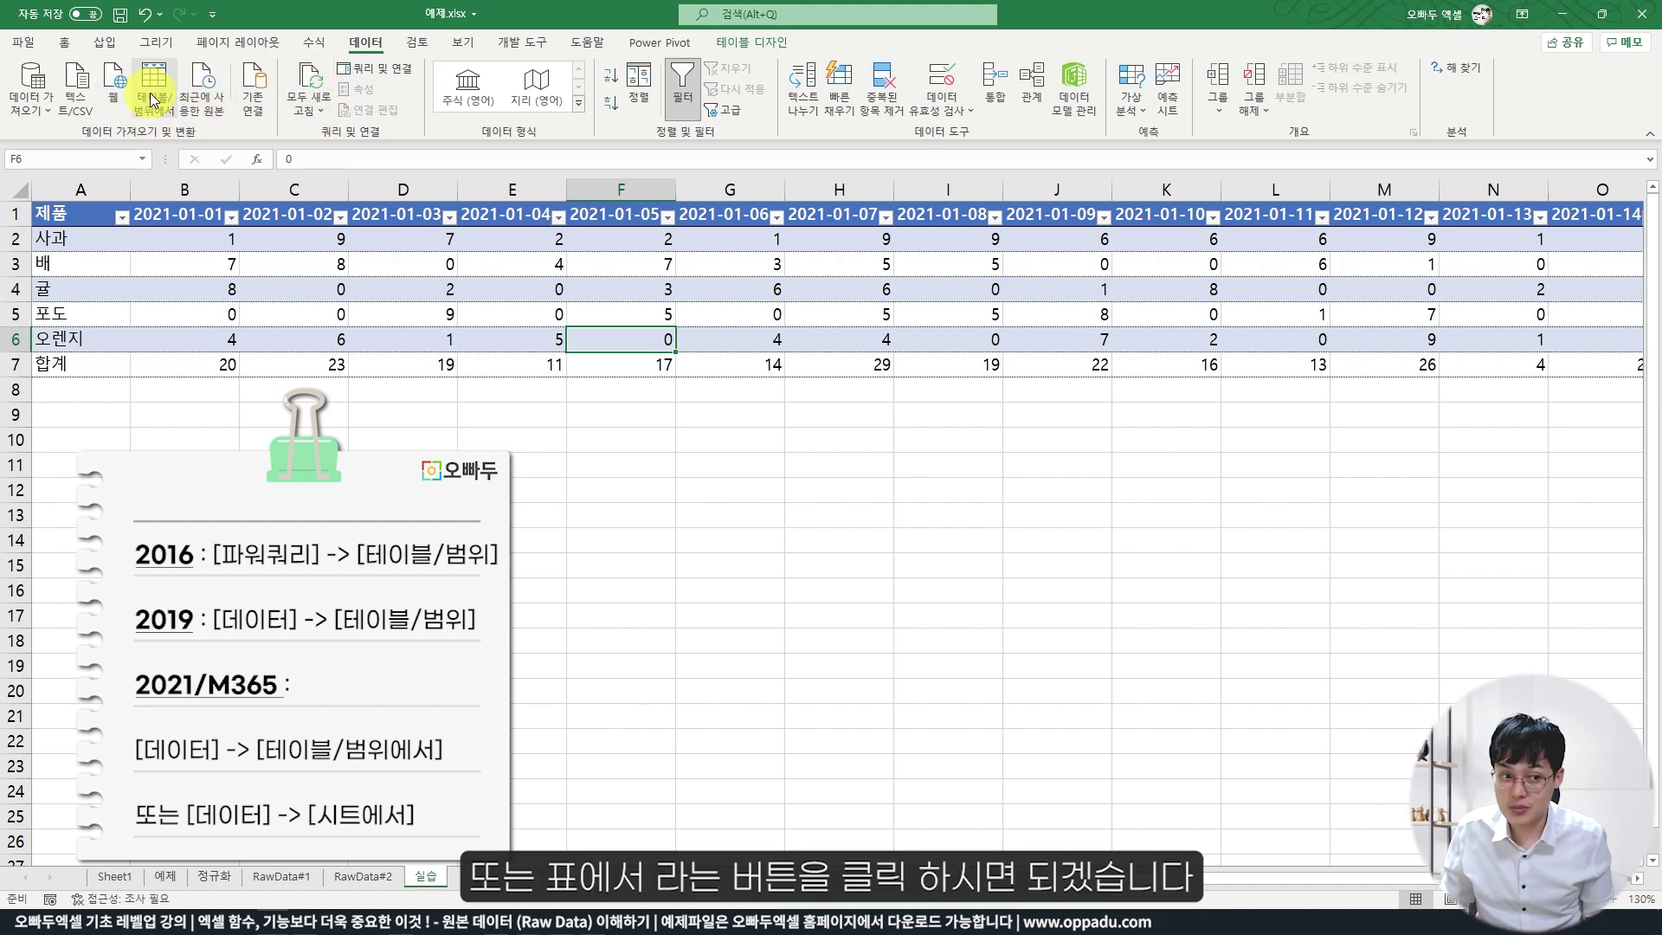
{"action": "left_click", "coordinate": [24, 111]}
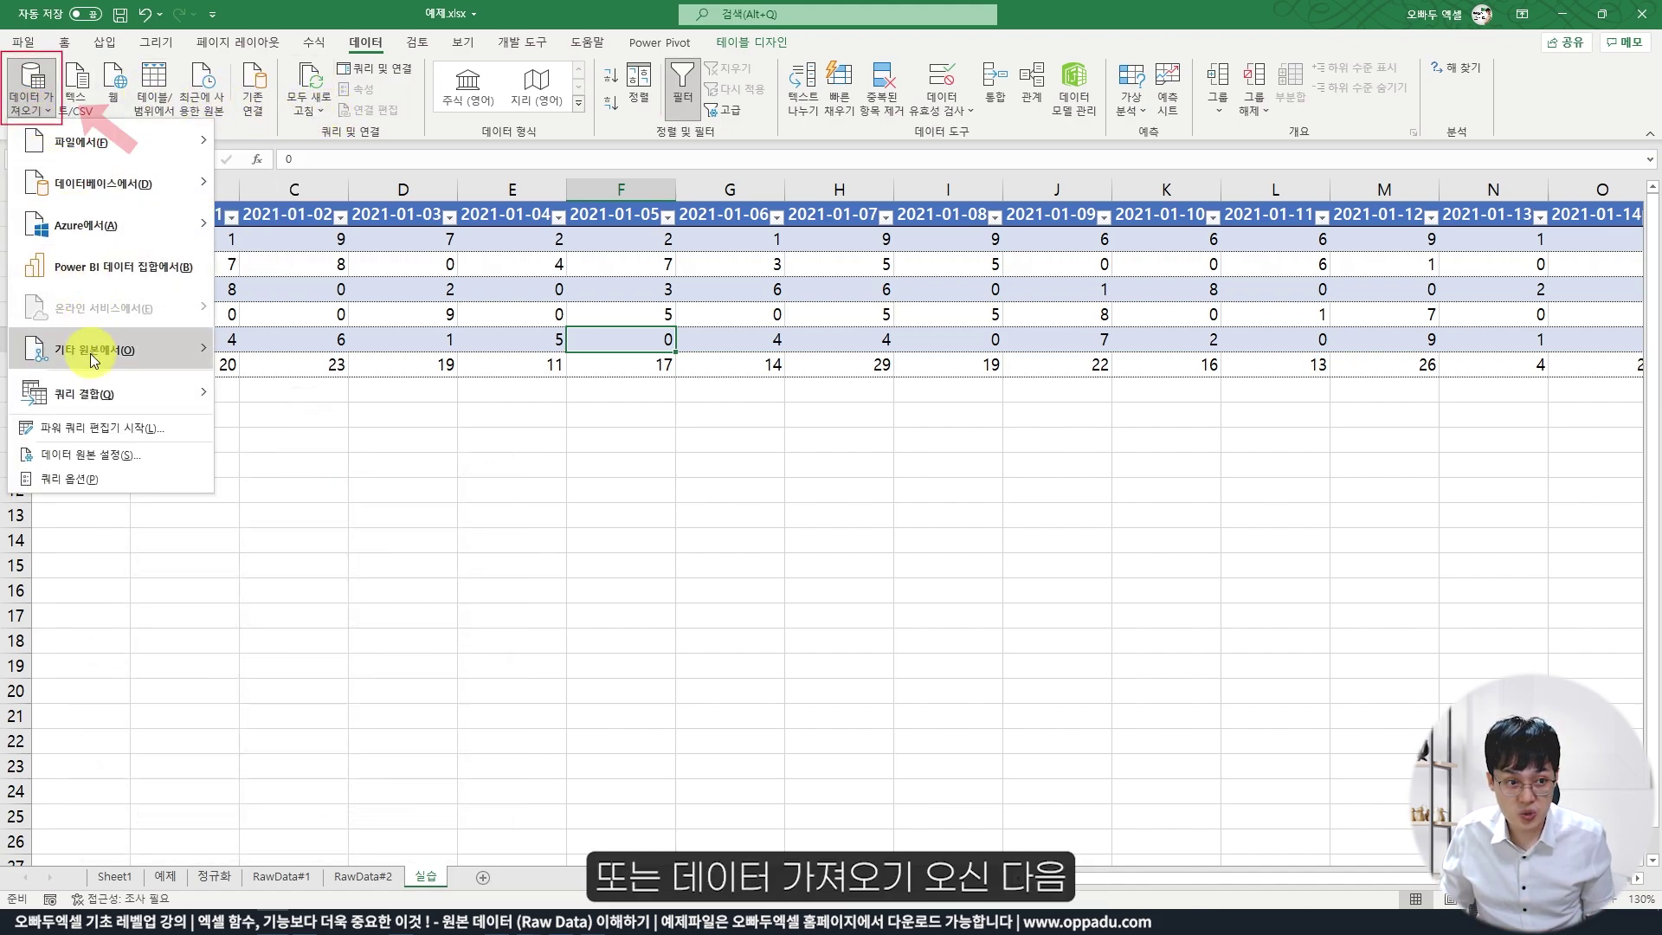
{"action": "mouse_move", "coordinate": [91, 348]}
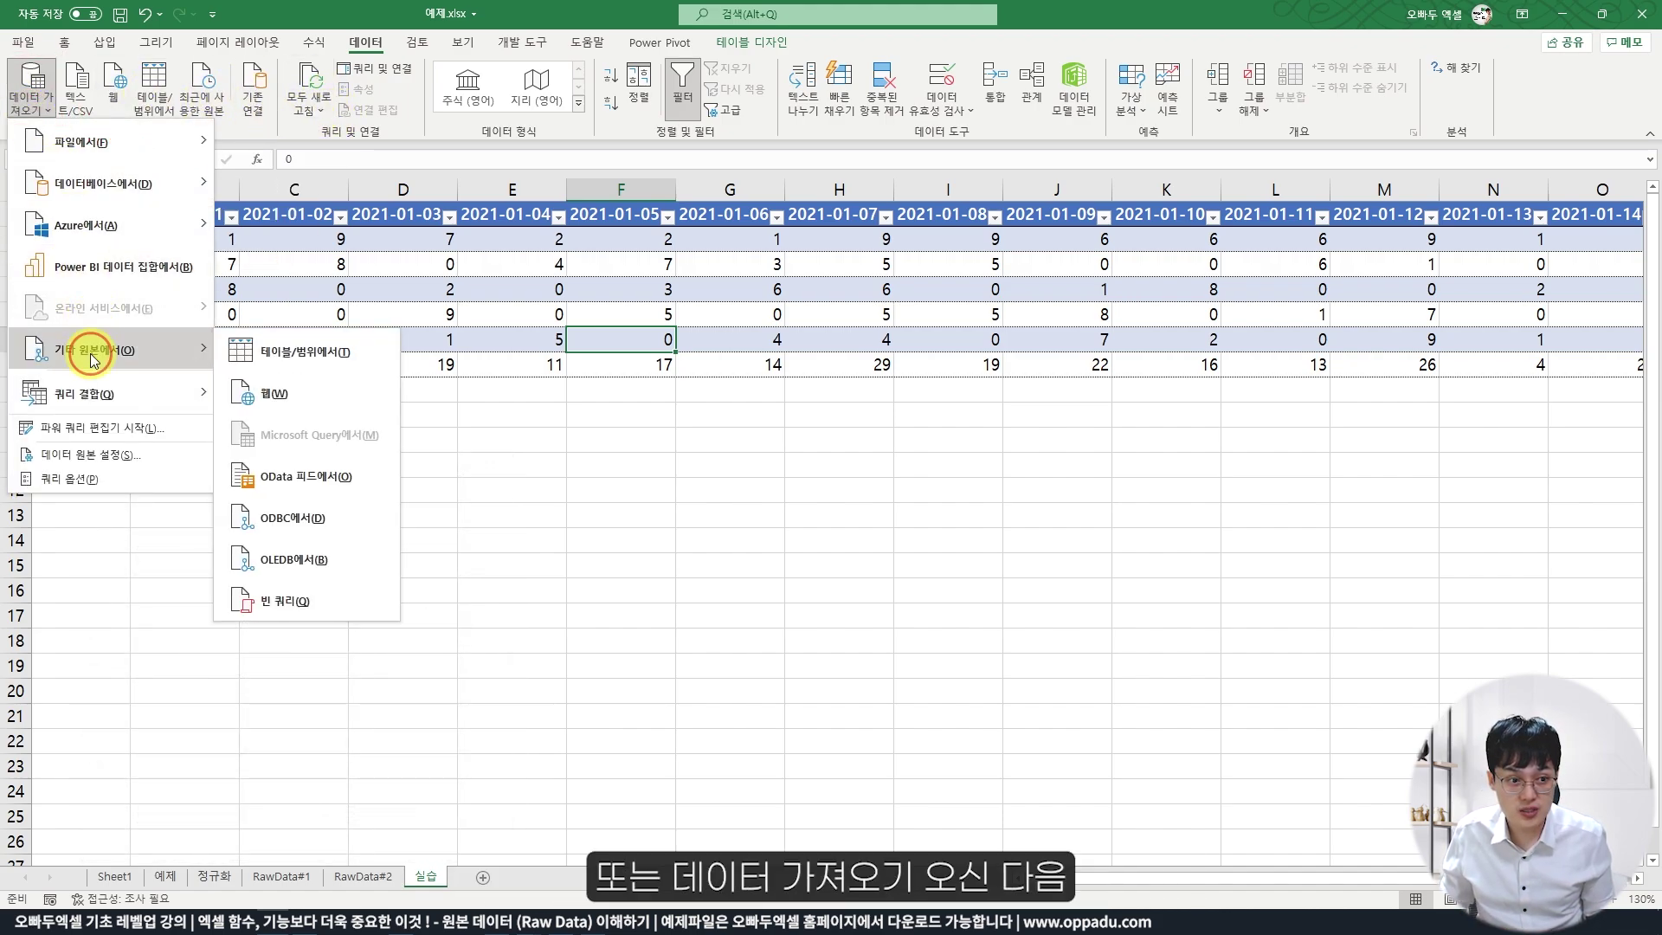
{"action": "left_click", "coordinate": [310, 353]}
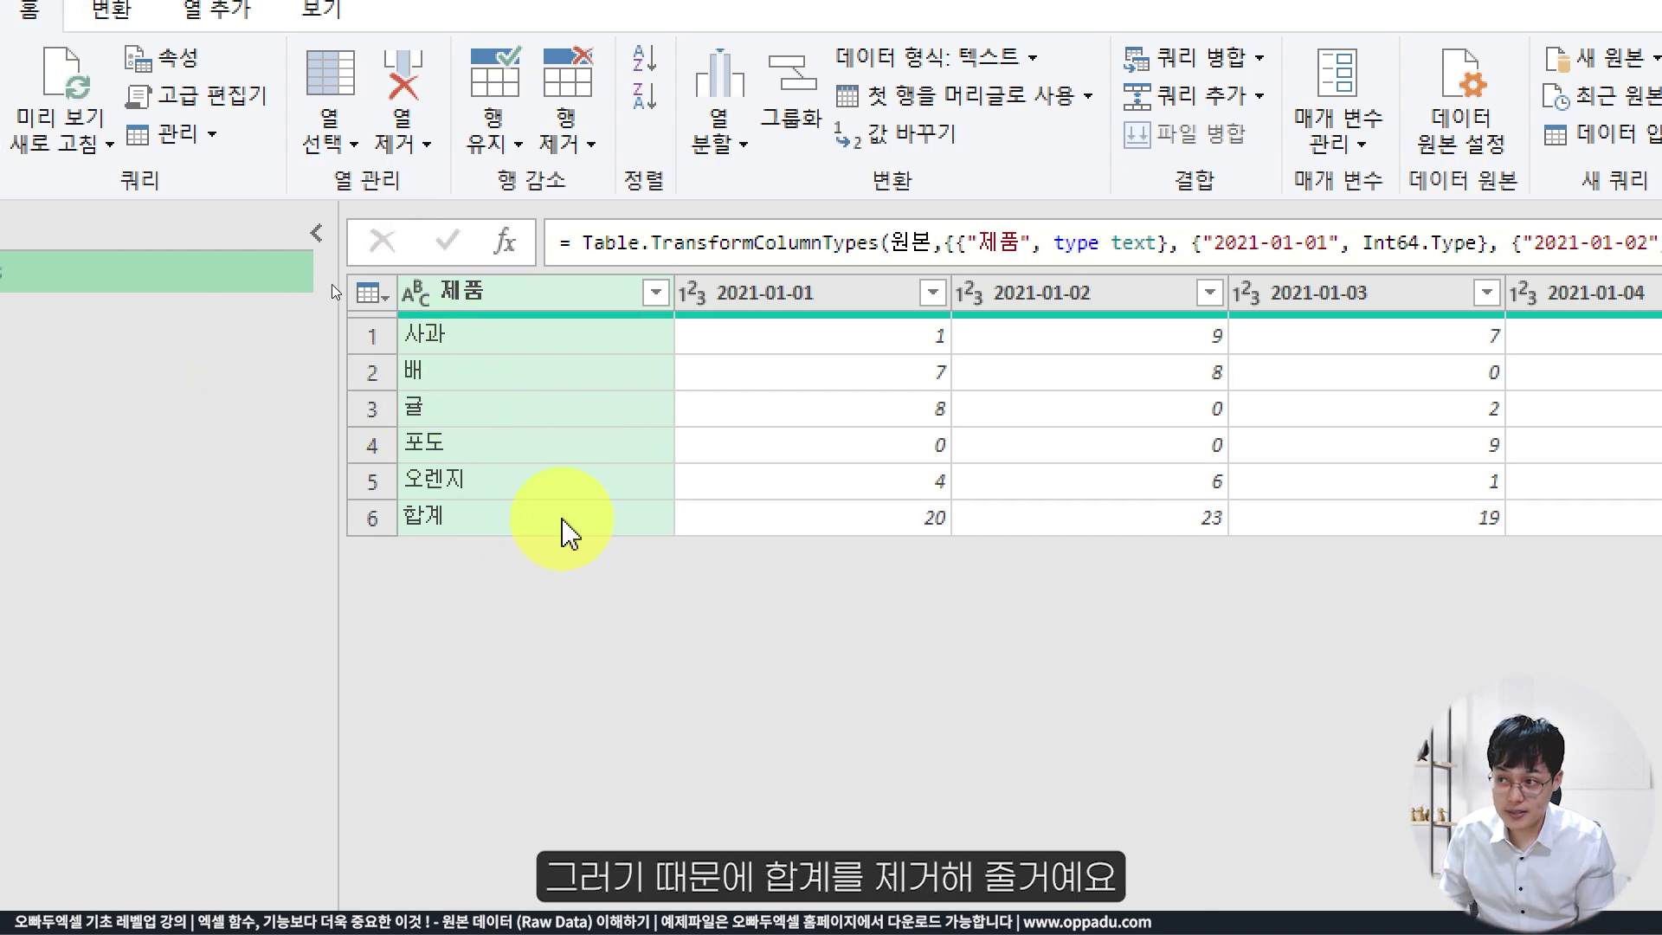
Filter the 제품 column to exclude the 합계 row.
{"action": "left_click", "coordinate": [656, 294]}
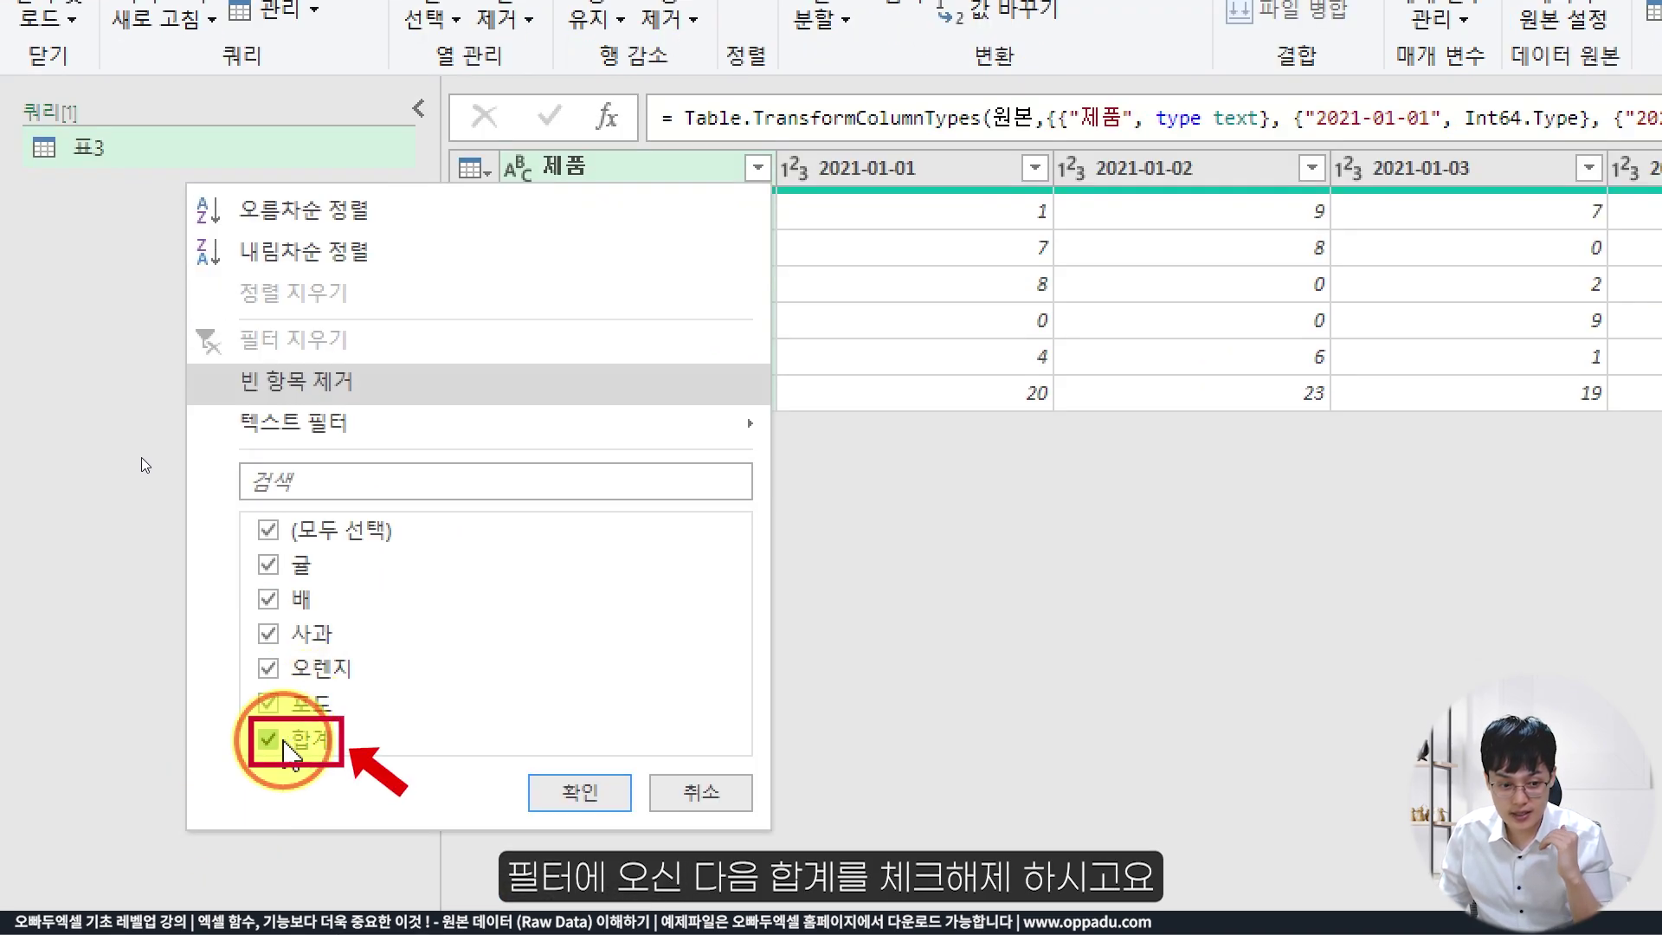
{"action": "left_click", "coordinate": [285, 742]}
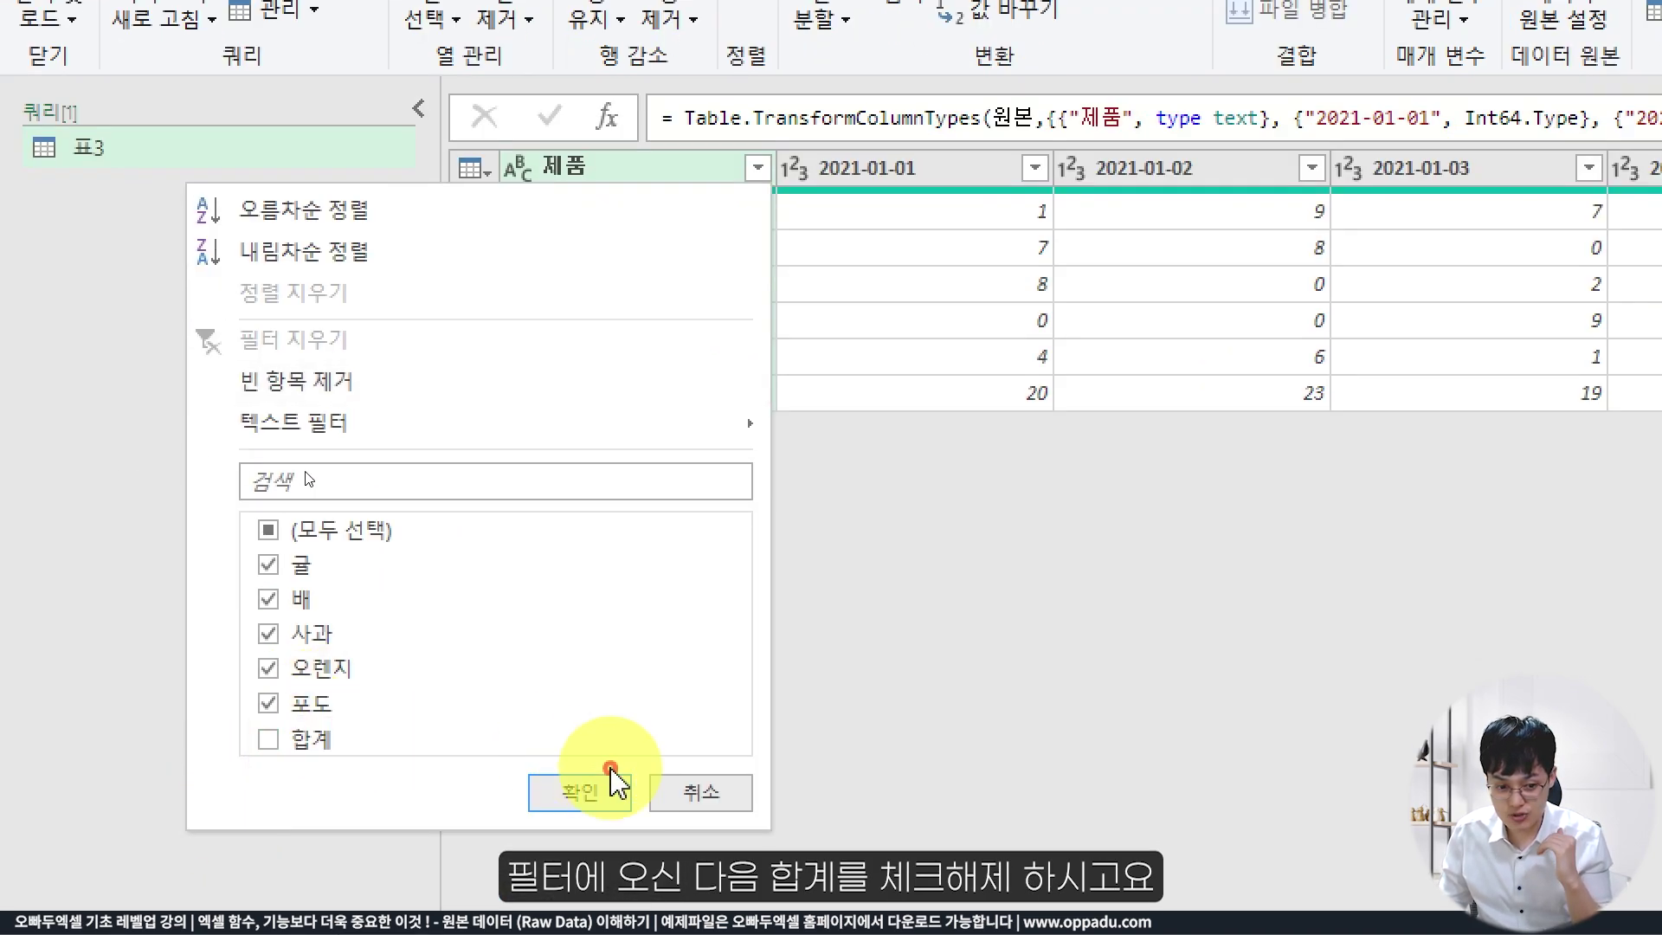
{"action": "left_click", "coordinate": [545, 791]}
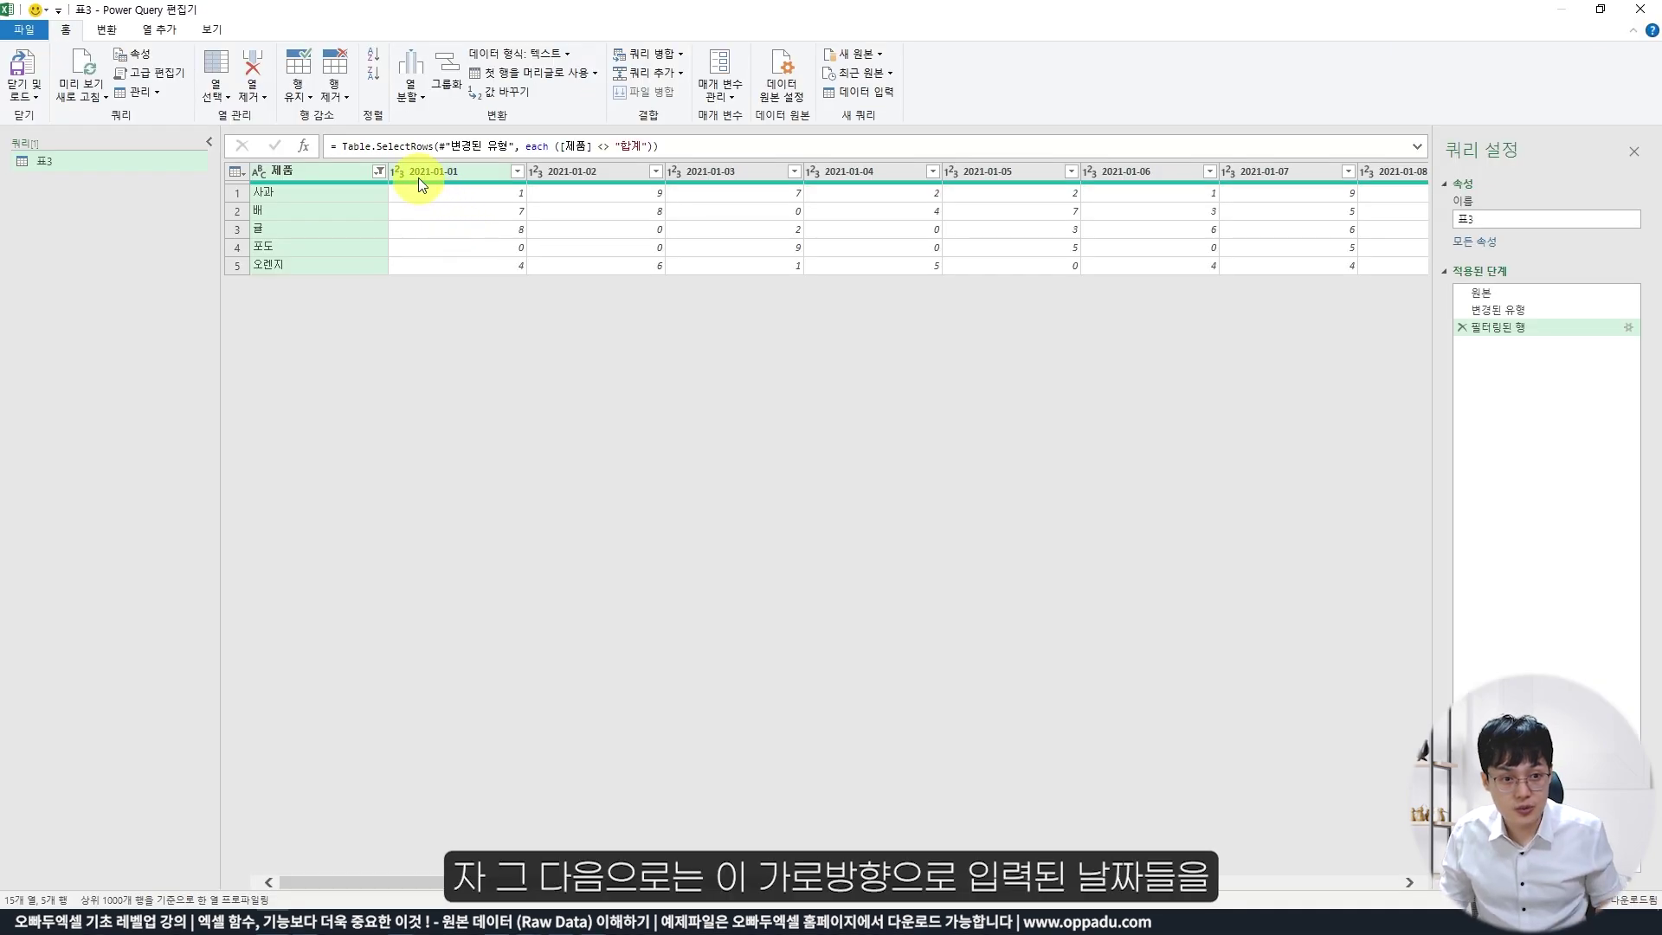
{"action": "left_click_drag", "start_coordinate": [381, 149], "coordinate": [1424, 183]}
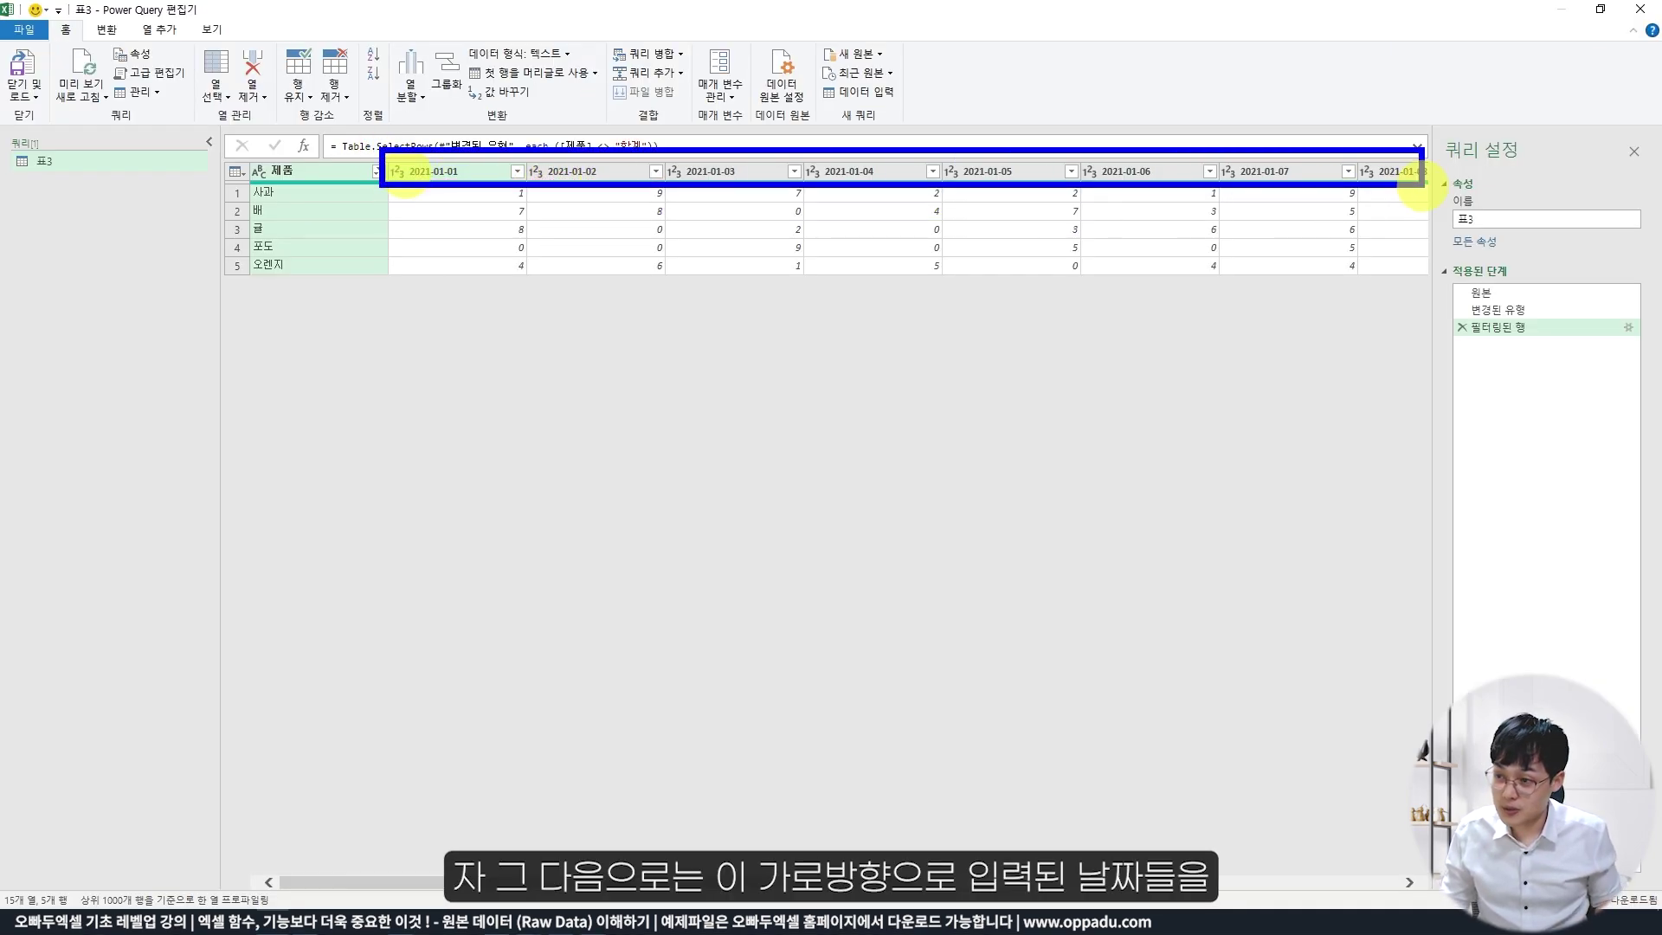
{"action": "mouse_move", "coordinate": [474, 154]}
{"action": "left_mouse_down"}
{"action": "mouse_move", "coordinate": [493, 179]}
{"action": "mouse_move", "coordinate": [483, 326]}
{"action": "mouse_move", "coordinate": [536, 316]}
{"action": "left_mouse_up"}
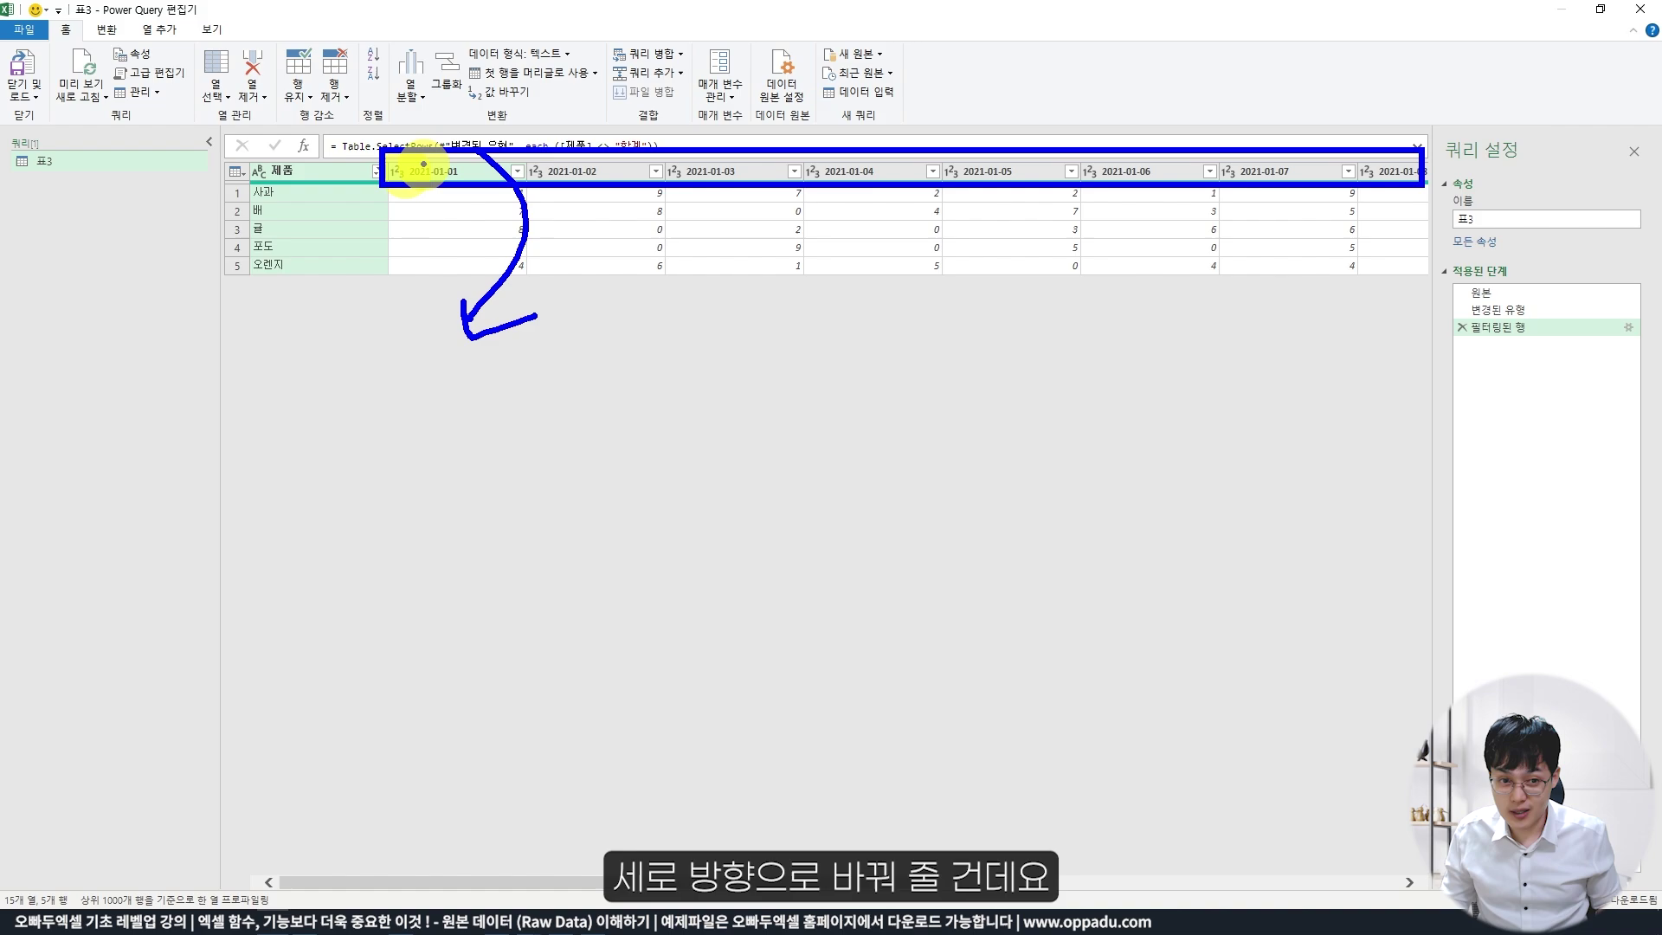
{"action": "left_click_drag", "start_coordinate": [426, 170], "coordinate": [455, 517]}
{"action": "mouse_move", "coordinate": [438, 407]}
{"action": "left_mouse_down"}
{"action": "mouse_move", "coordinate": [444, 483]}
{"action": "mouse_move", "coordinate": [476, 476]}
{"action": "left_mouse_up"}
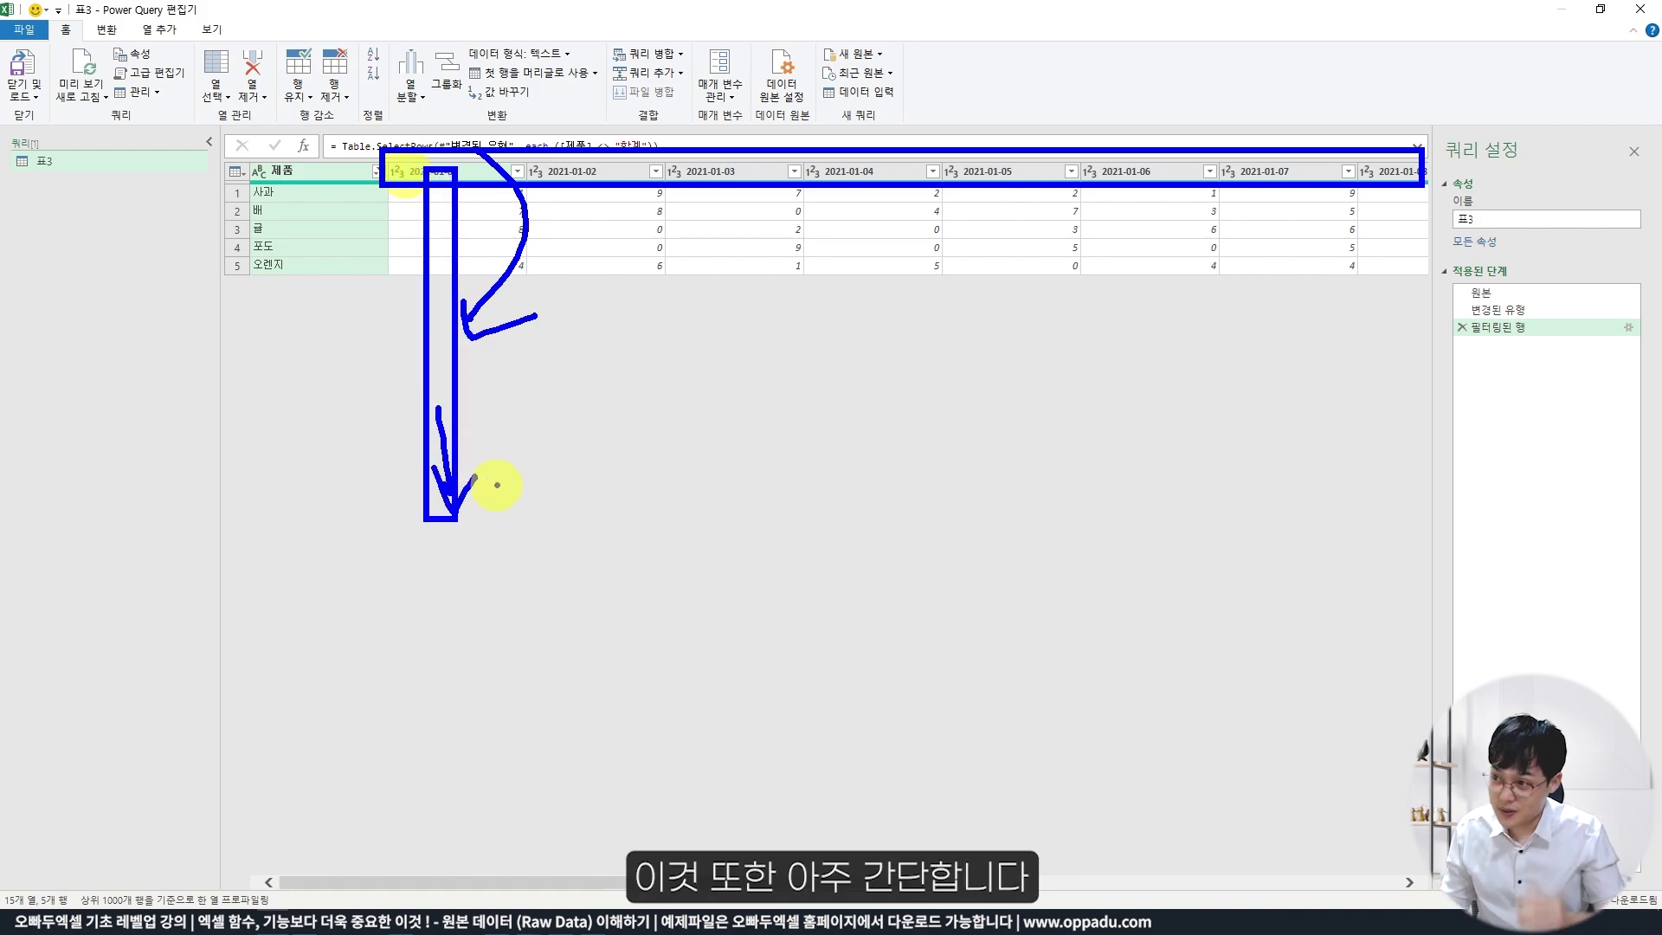
{"action": "key", "text": "Escape"}
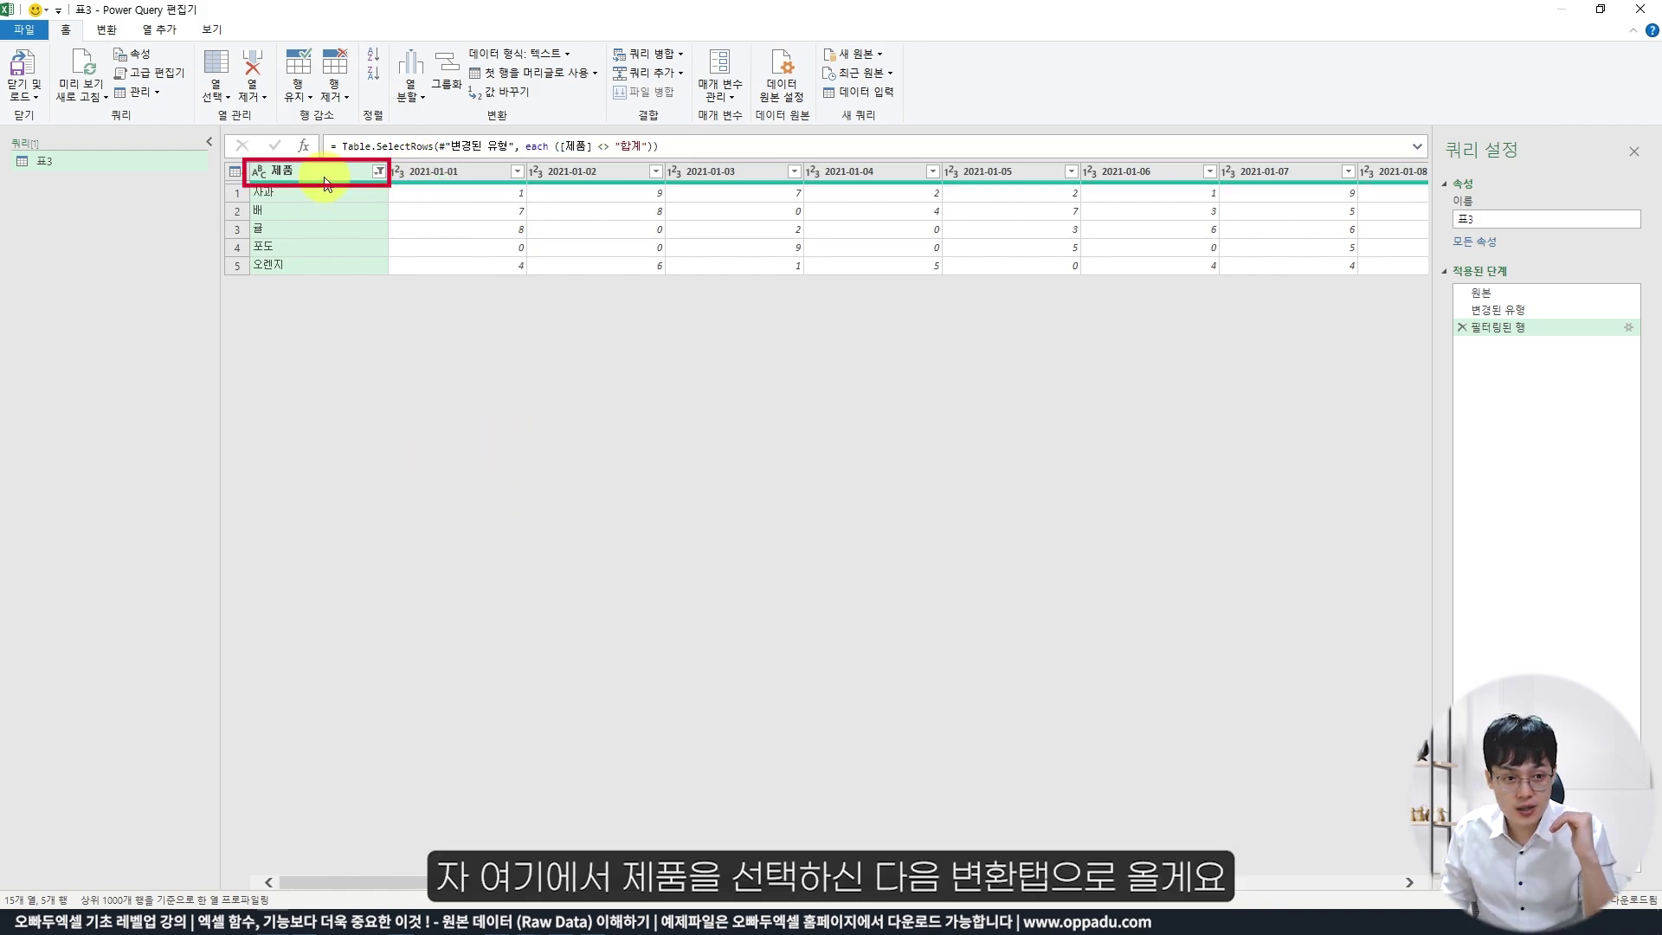
Unpivot all columns other than 제품 so that the dates run vertically.
{"action": "left_click", "coordinate": [326, 178]}
{"action": "left_click", "coordinate": [107, 31]}
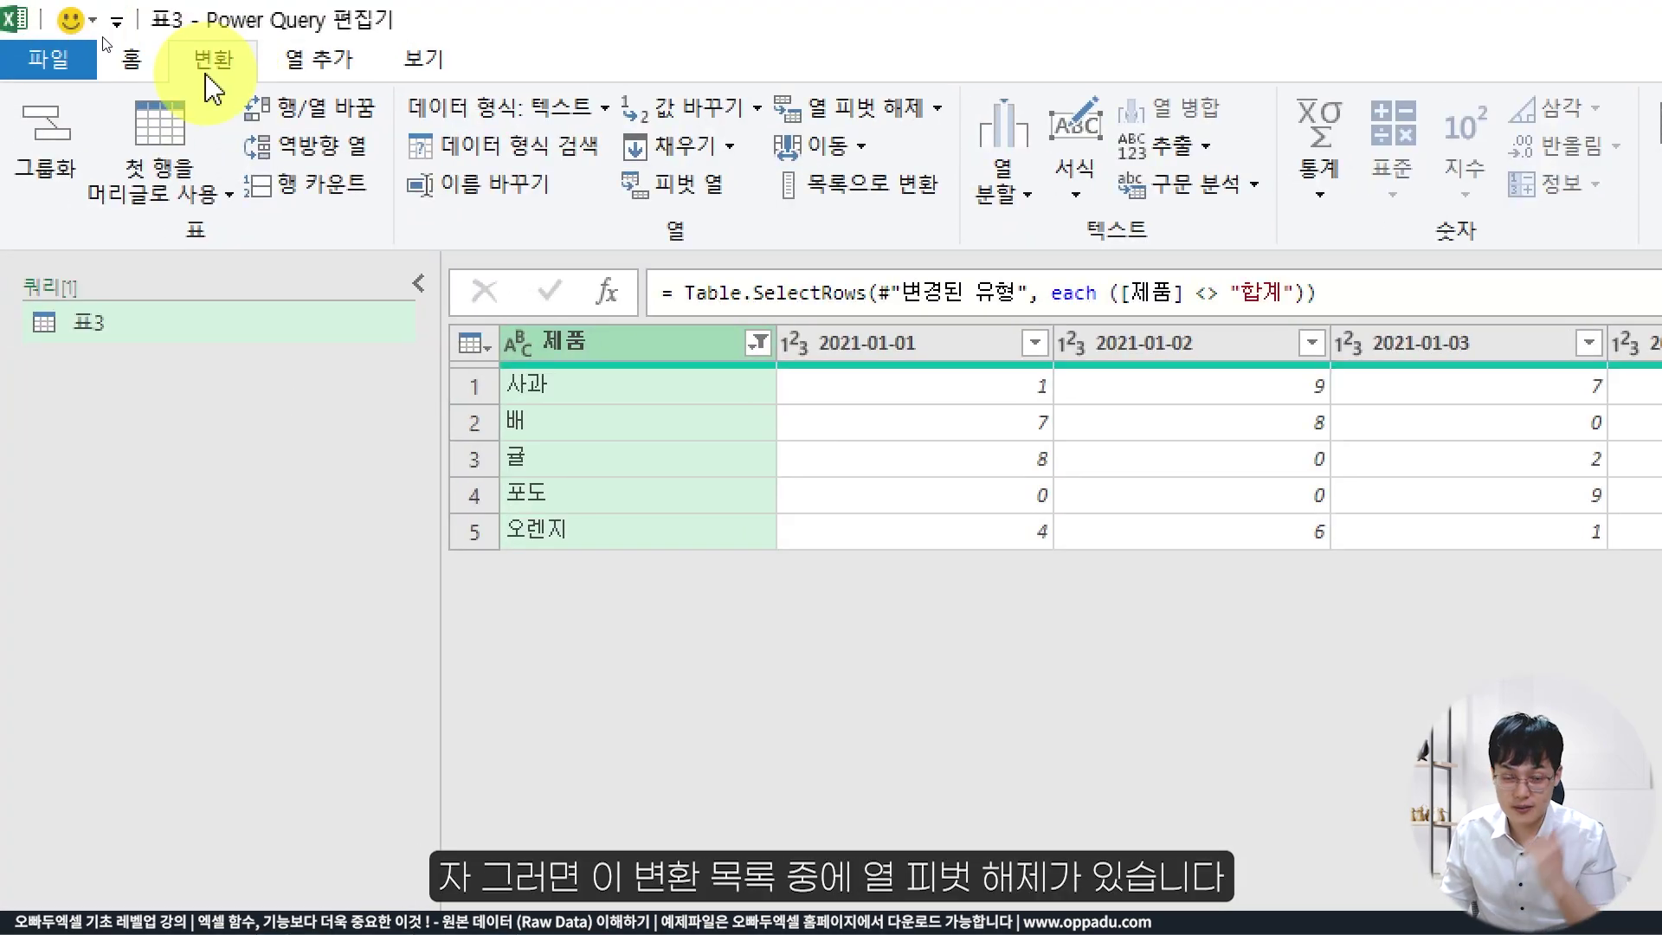
{"action": "left_click", "coordinate": [942, 108]}
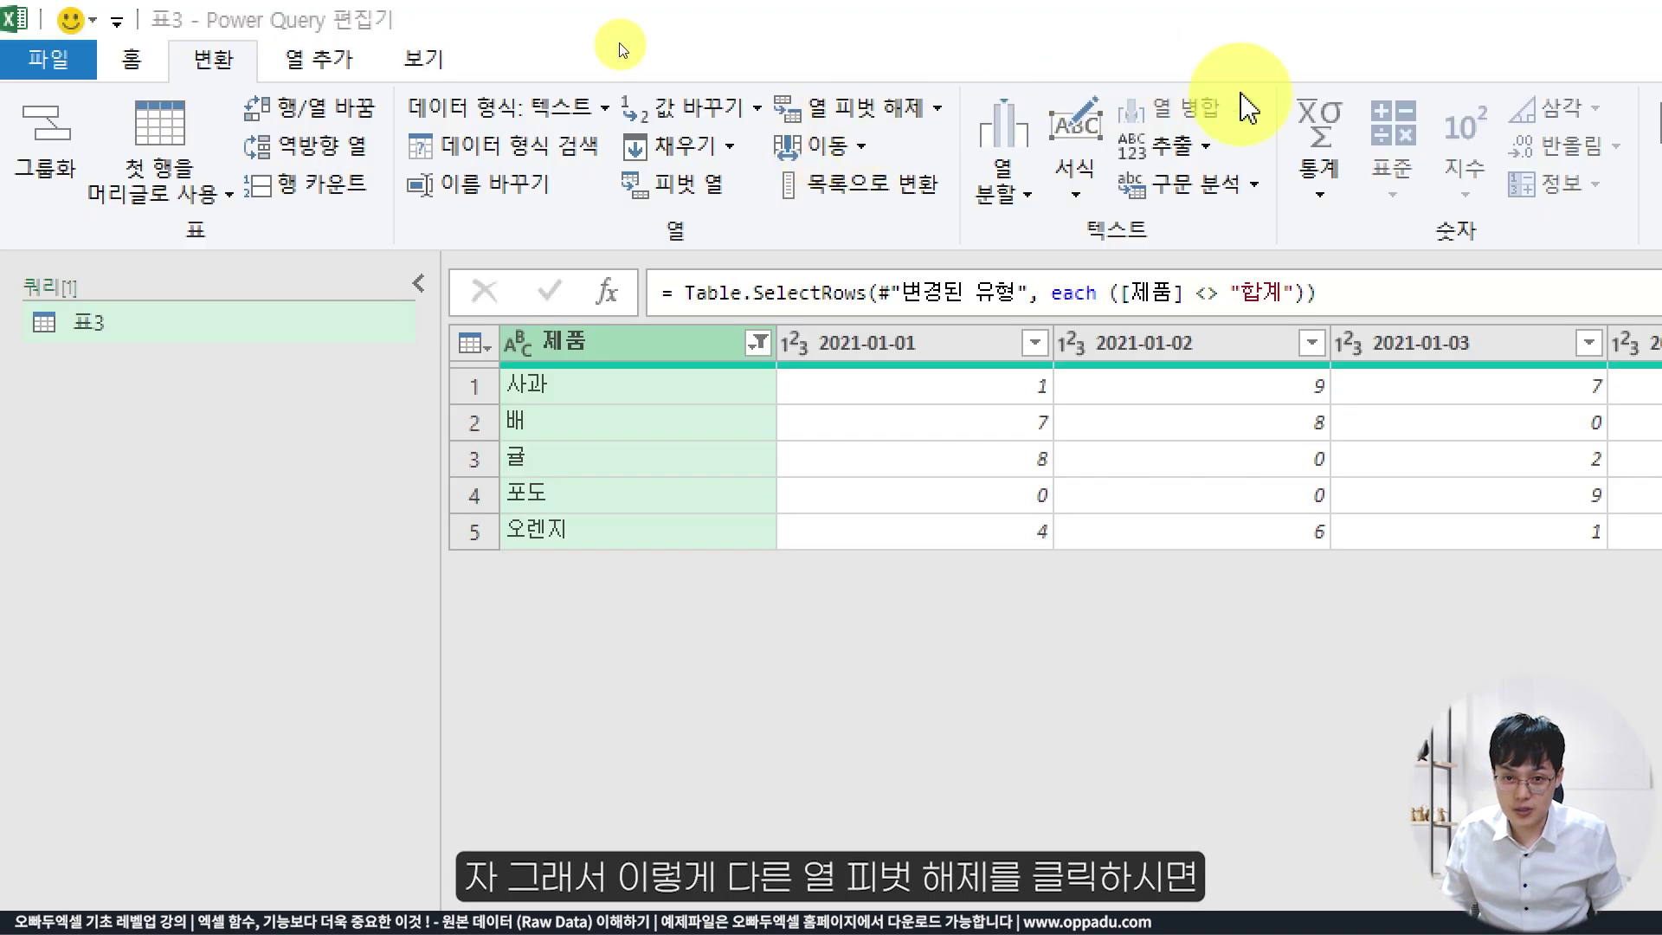
{"action": "left_click", "coordinate": [940, 108]}
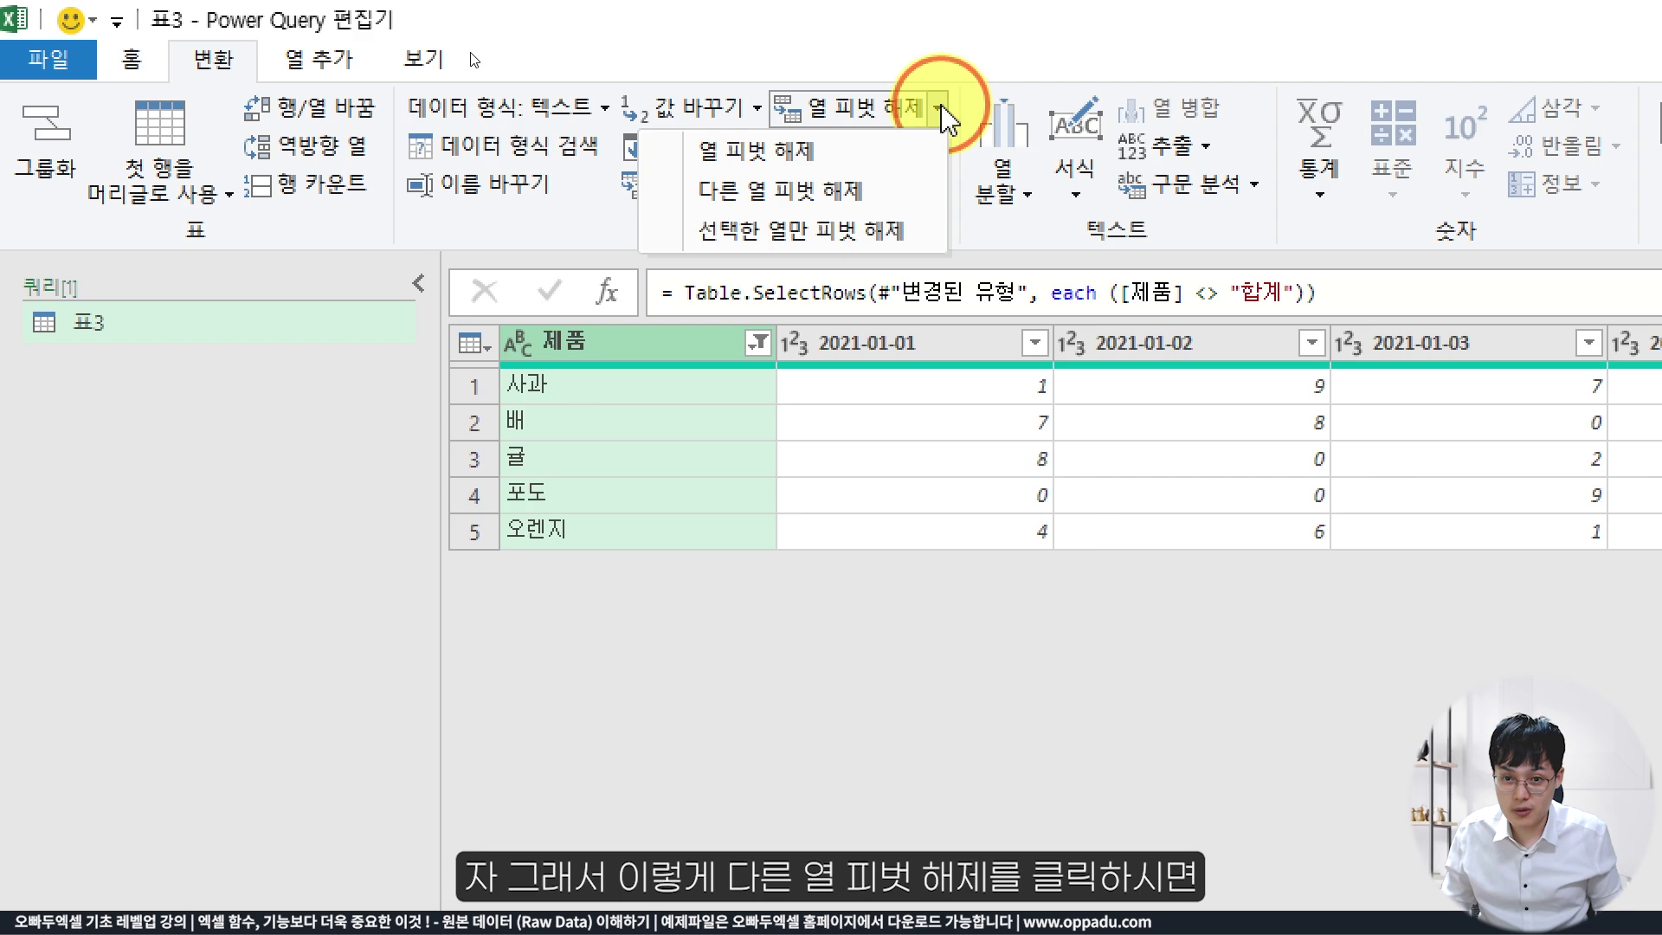
{"action": "left_click", "coordinate": [898, 182]}
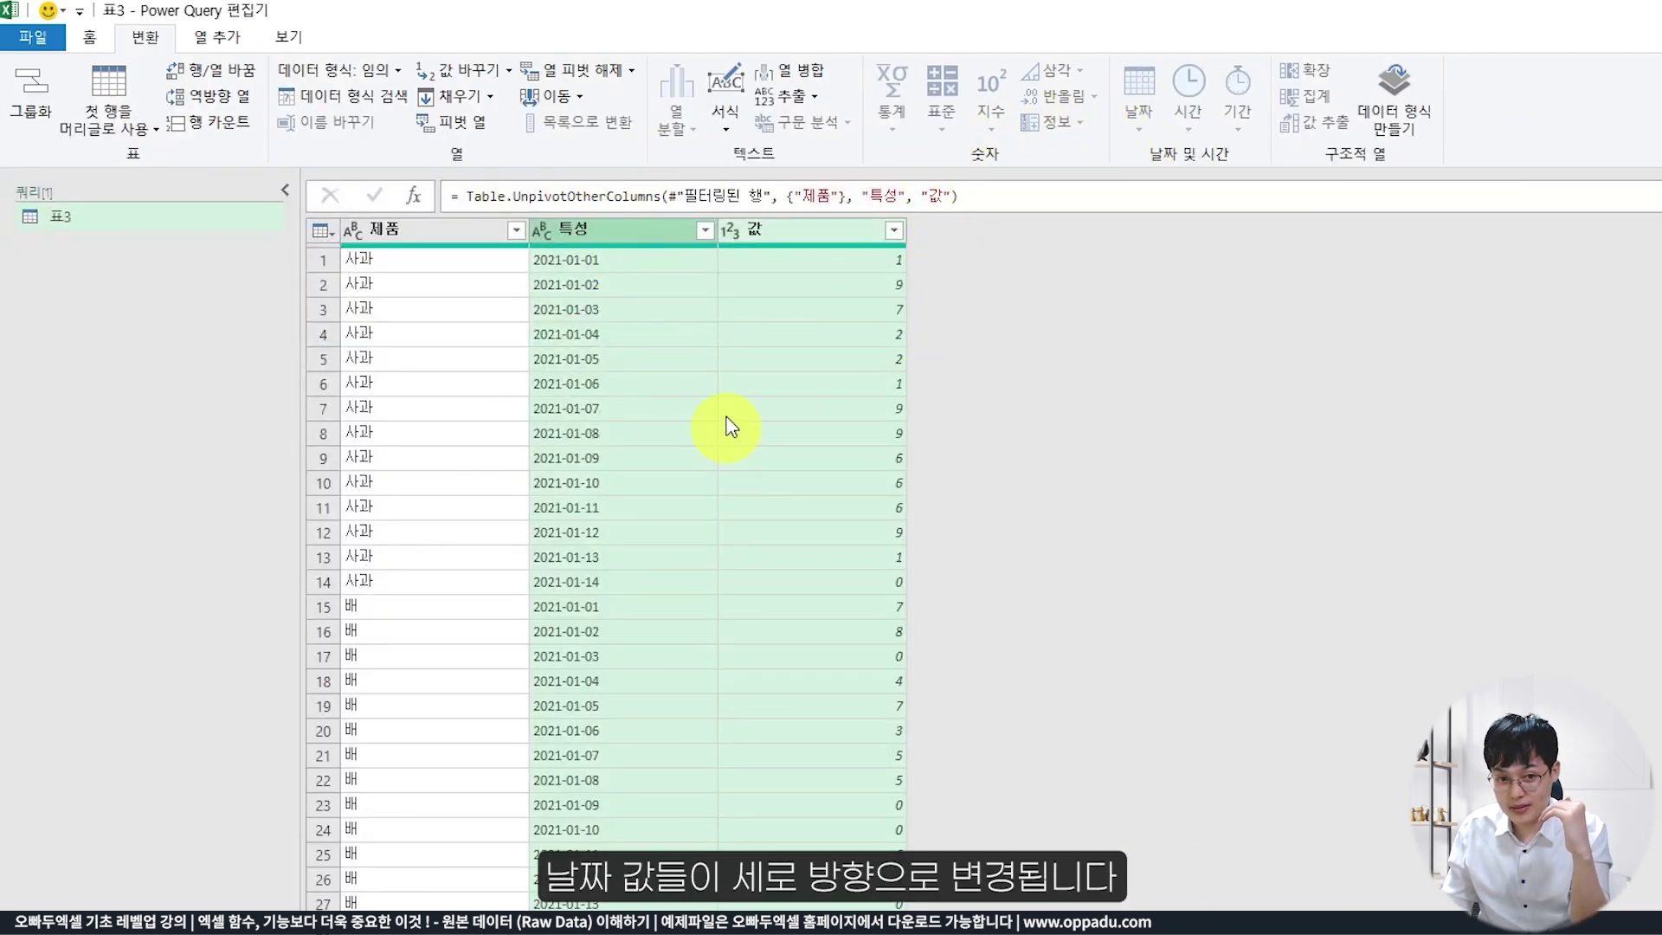
Rename the 특성 column to 날짜 and the 값 column to 수량, and compare the result with the 원본 step.
{"action": "double_click", "coordinate": [654, 235]}
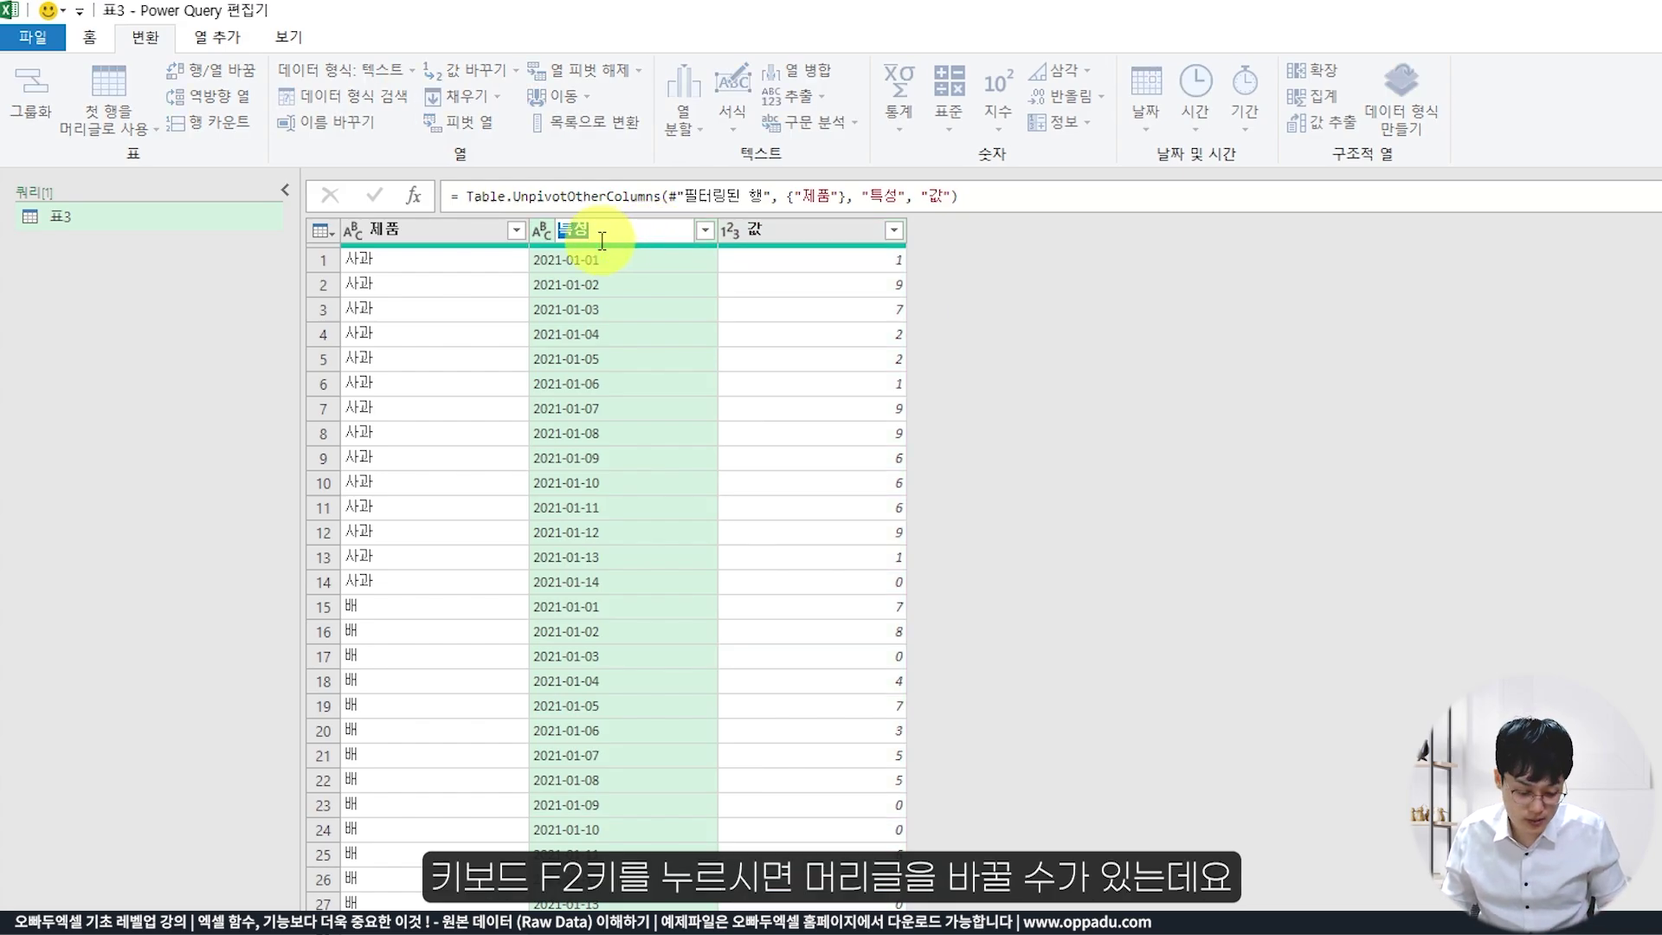
{"action": "key", "text": "BackSpace"}
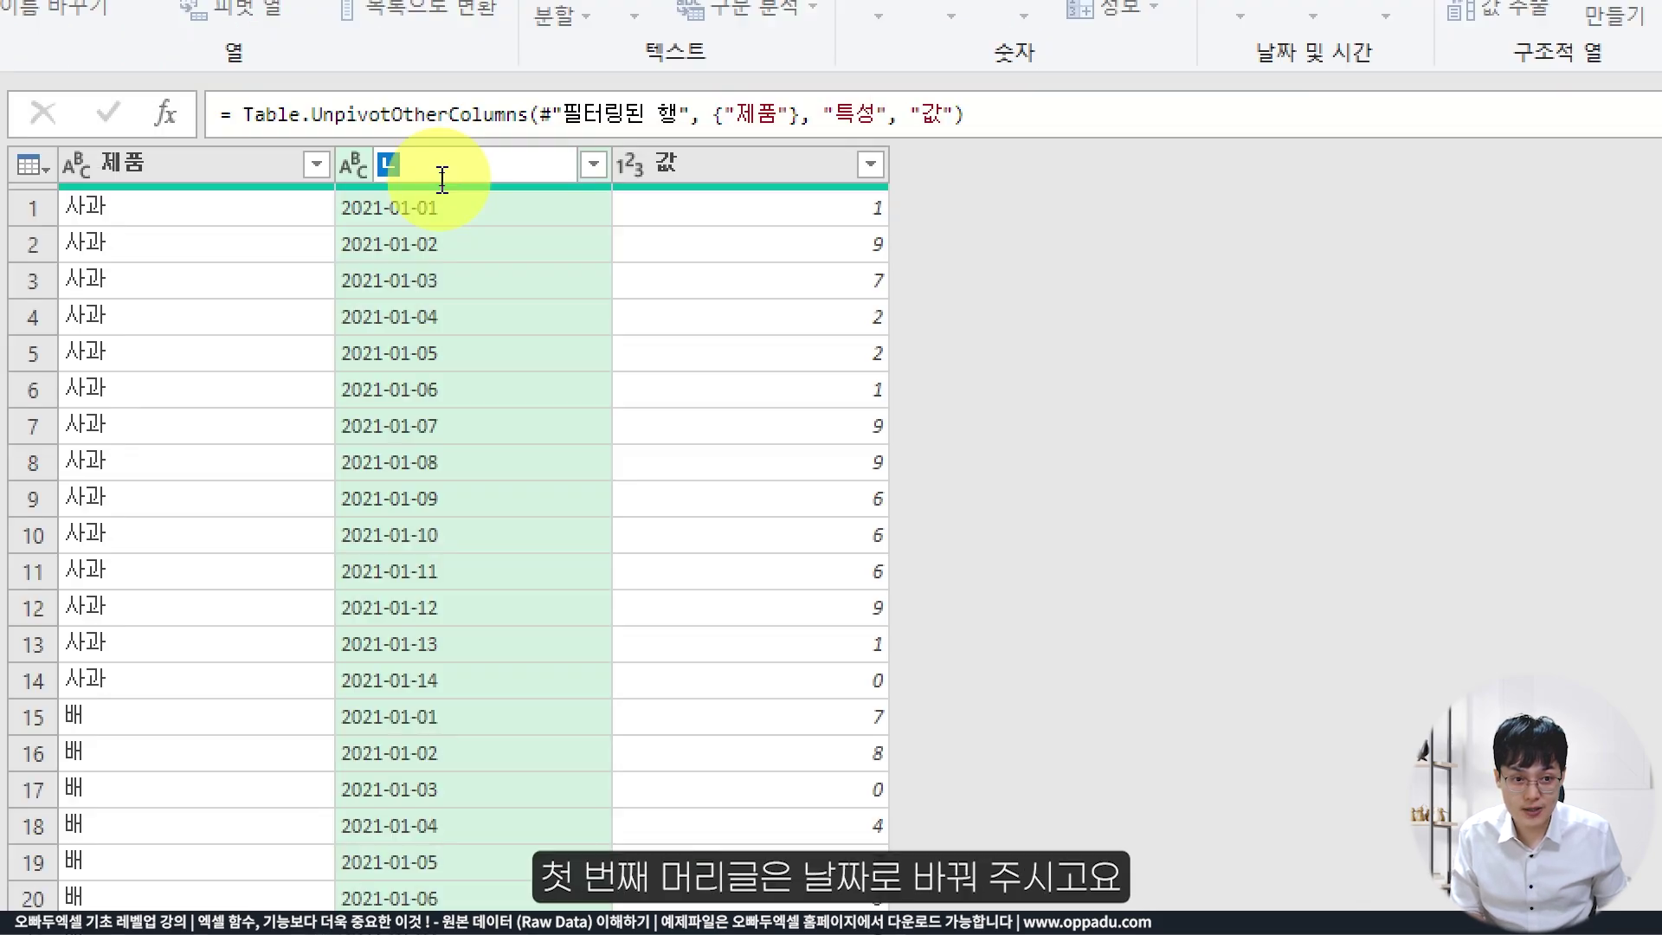
{"action": "type", "text": "날짜"}
{"action": "key", "text": "Return"}
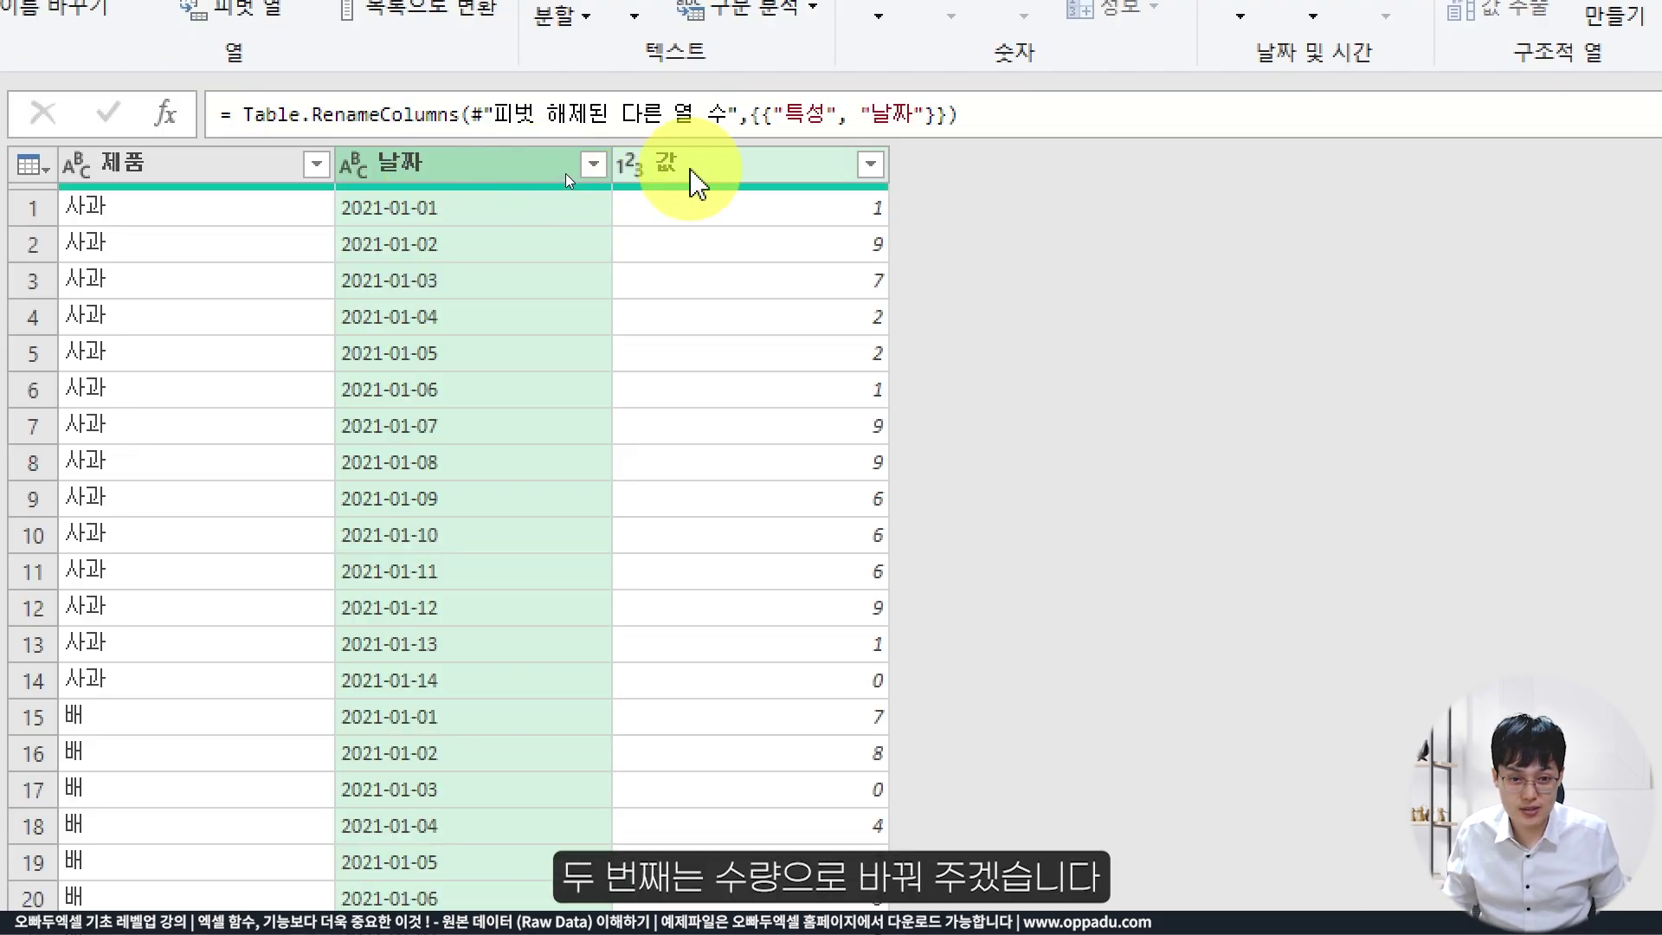
{"action": "double_click", "coordinate": [648, 186]}
{"action": "type", "text": "수량"}
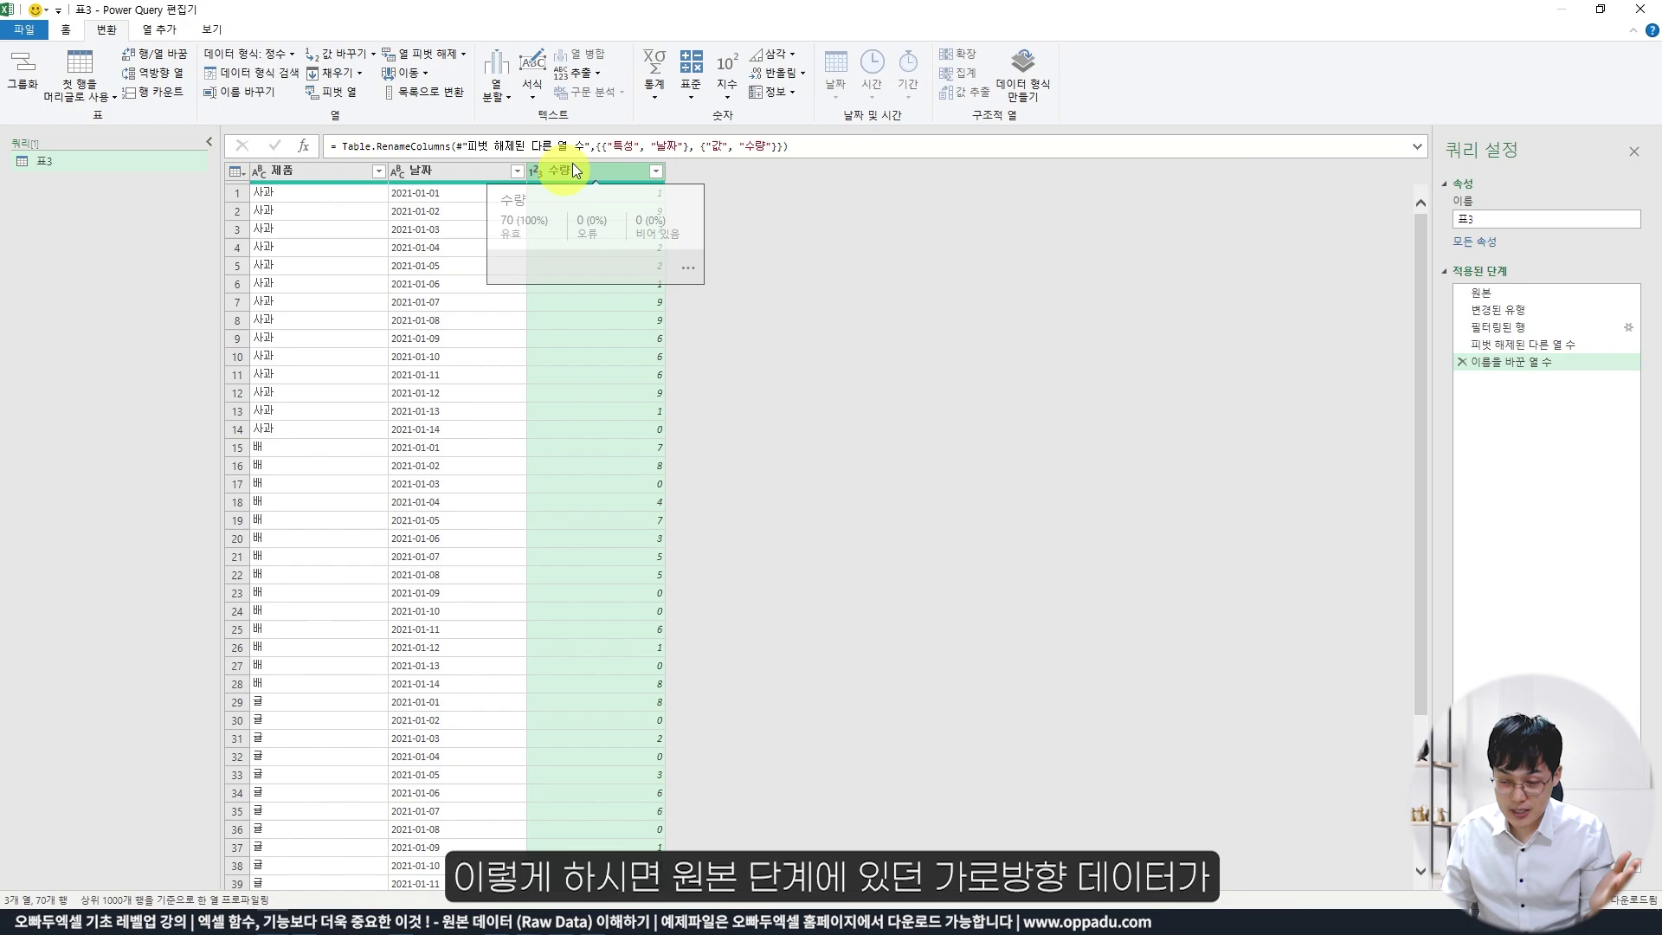
{"action": "key", "text": "Return"}
{"action": "left_click", "coordinate": [1484, 293]}
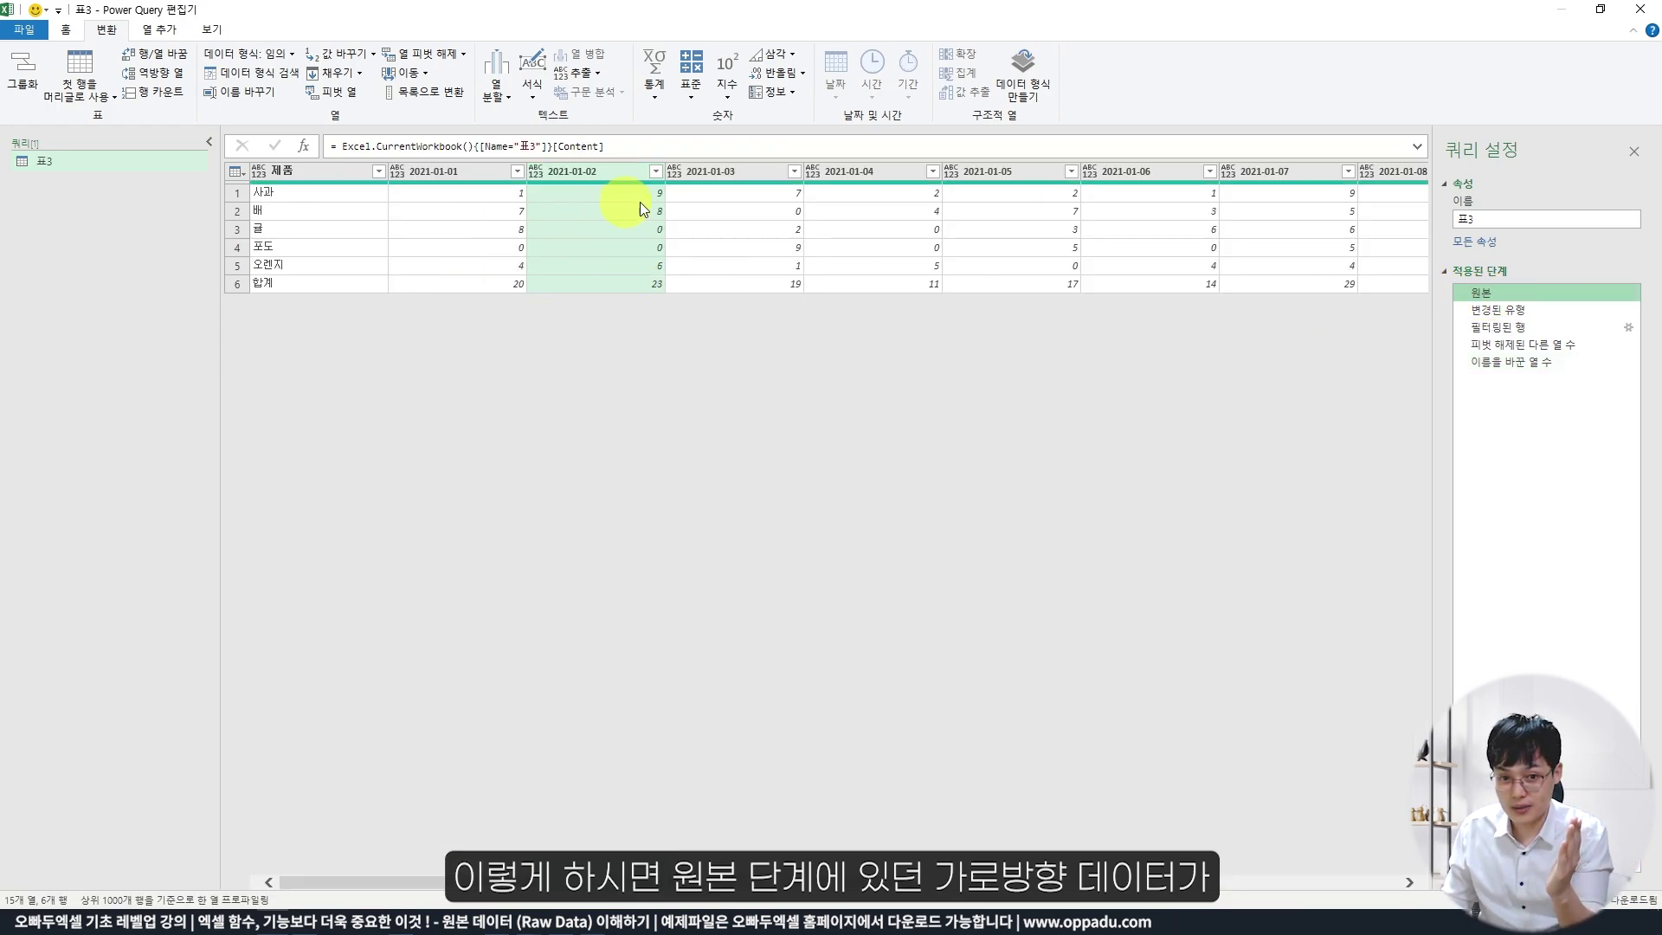
{"action": "left_click", "coordinate": [1506, 362]}
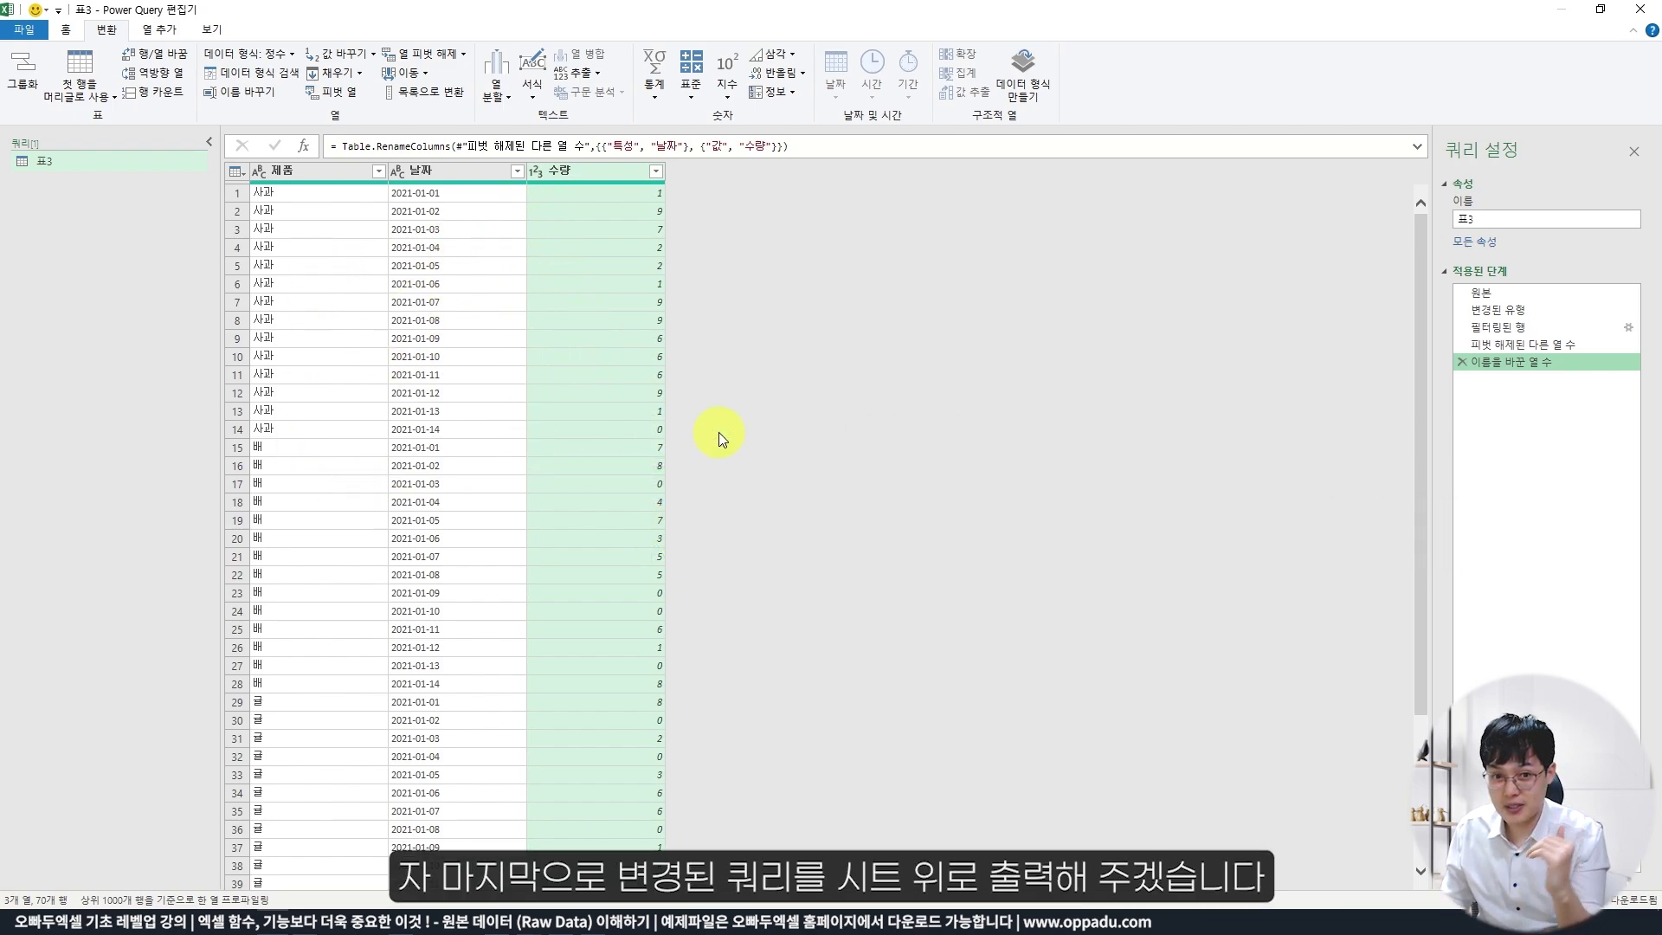
Close the query editor and load the query as a table into the existing worksheet at 실습!$A$9.
{"action": "left_click", "coordinate": [19, 31]}
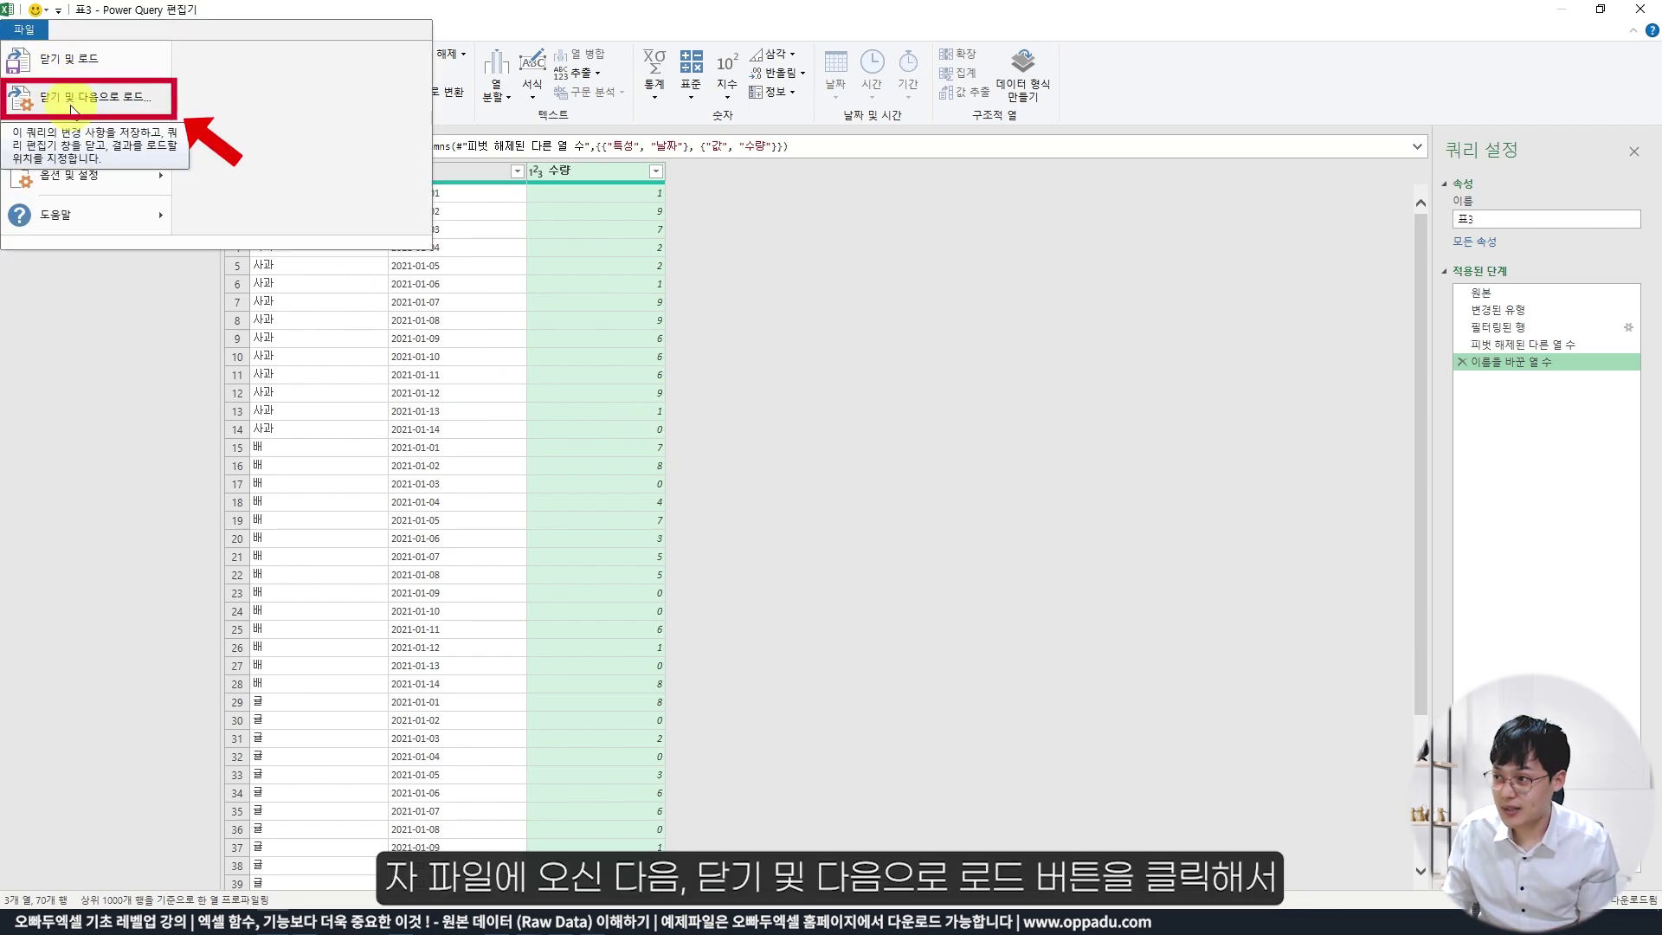
{"action": "left_click", "coordinate": [75, 102]}
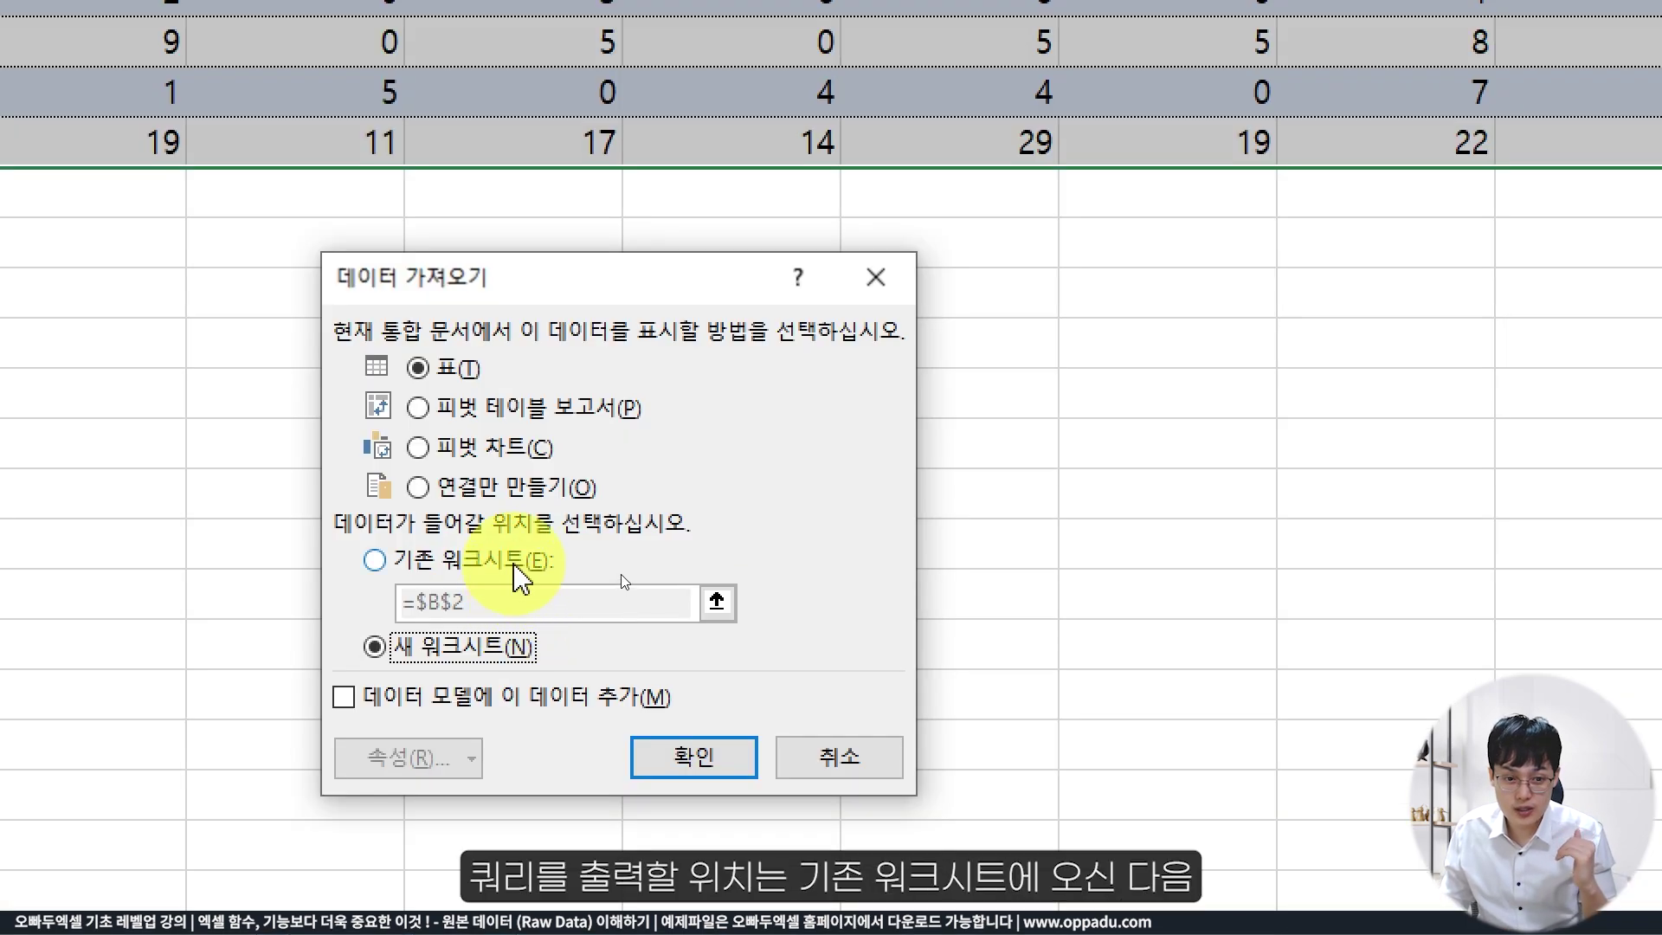
{"action": "left_click", "coordinate": [517, 567]}
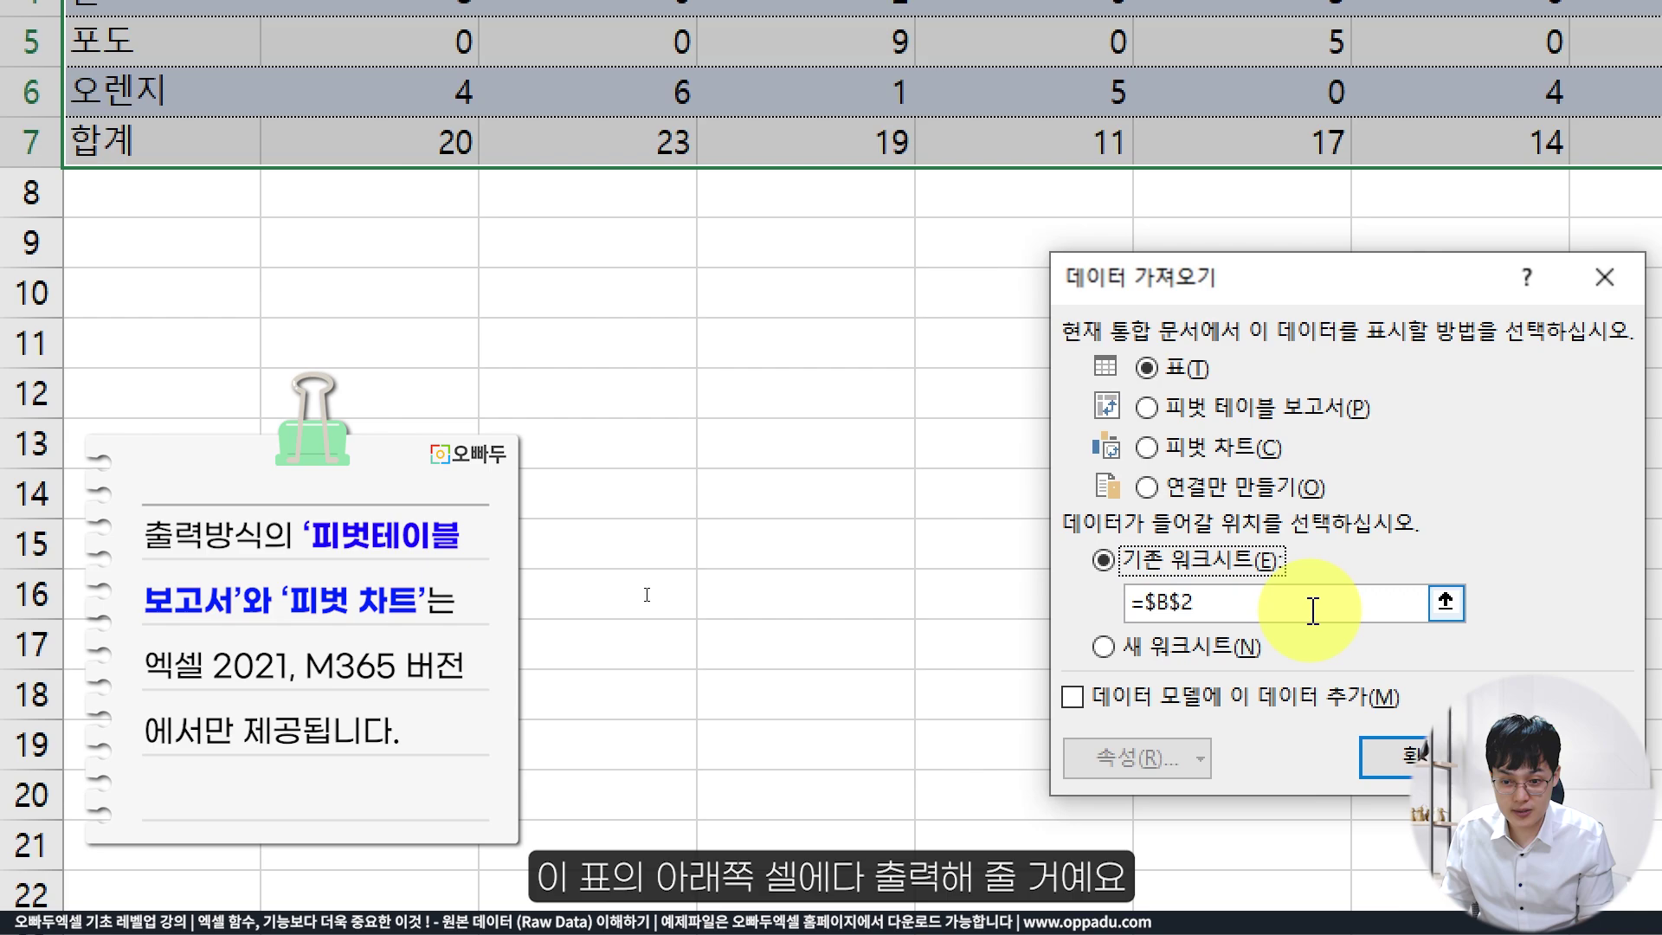
{"action": "left_click_drag", "start_coordinate": [1281, 606], "coordinate": [927, 556]}
{"action": "key", "text": "Delete"}
{"action": "left_click", "coordinate": [154, 236]}
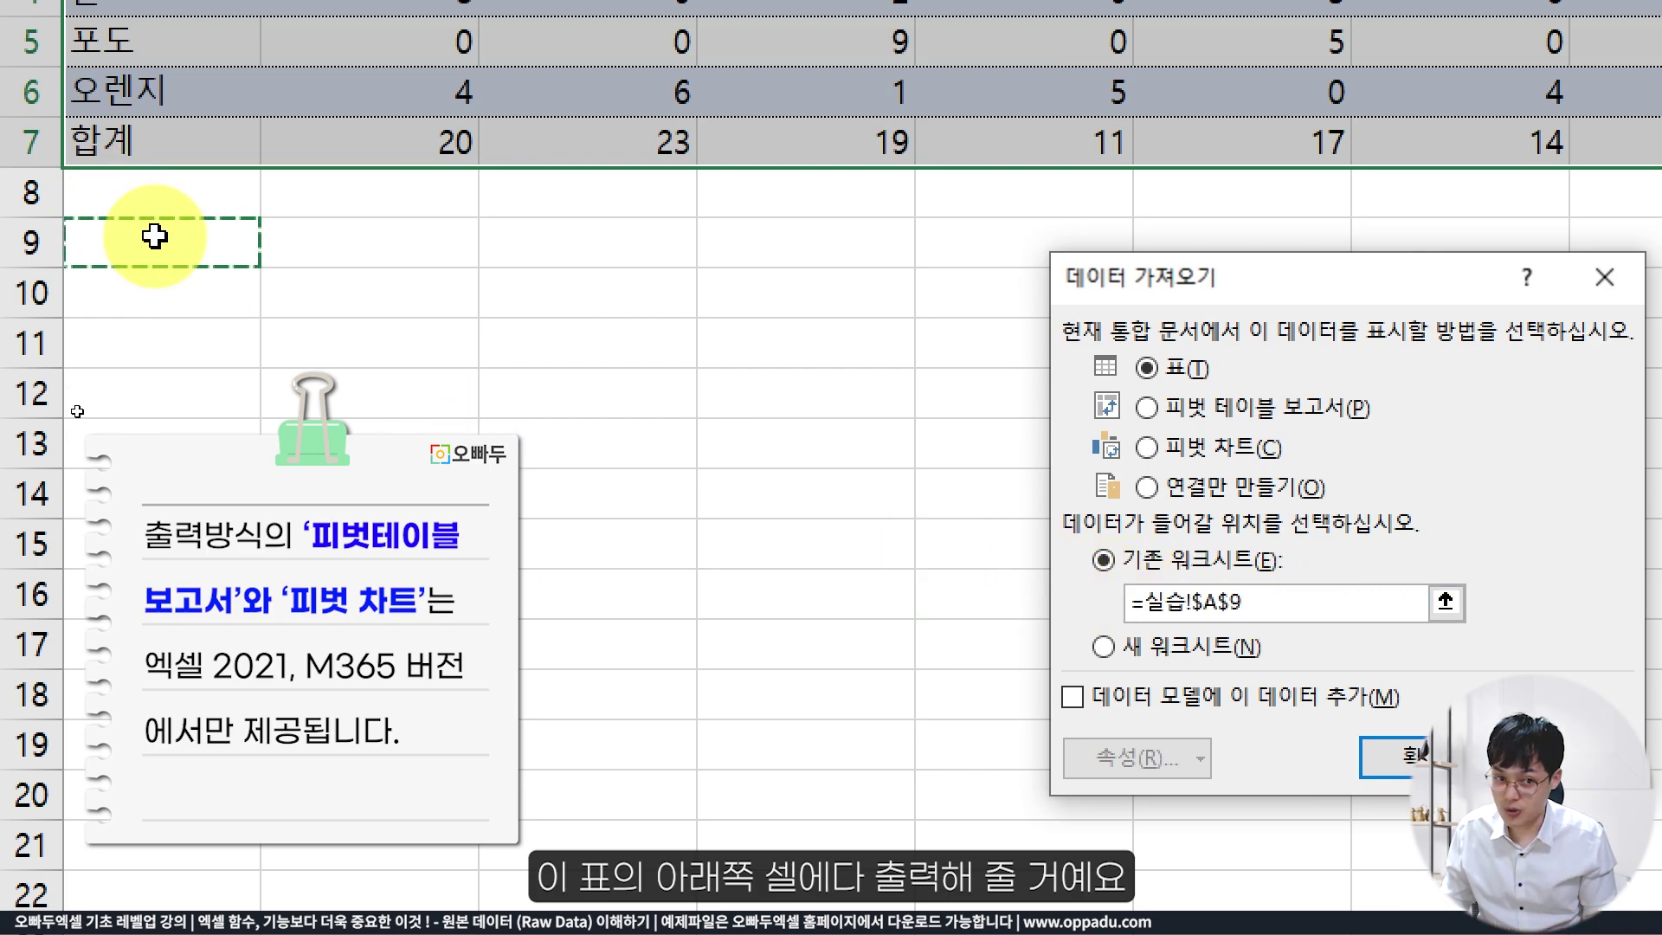
{"action": "left_click", "coordinate": [1165, 370]}
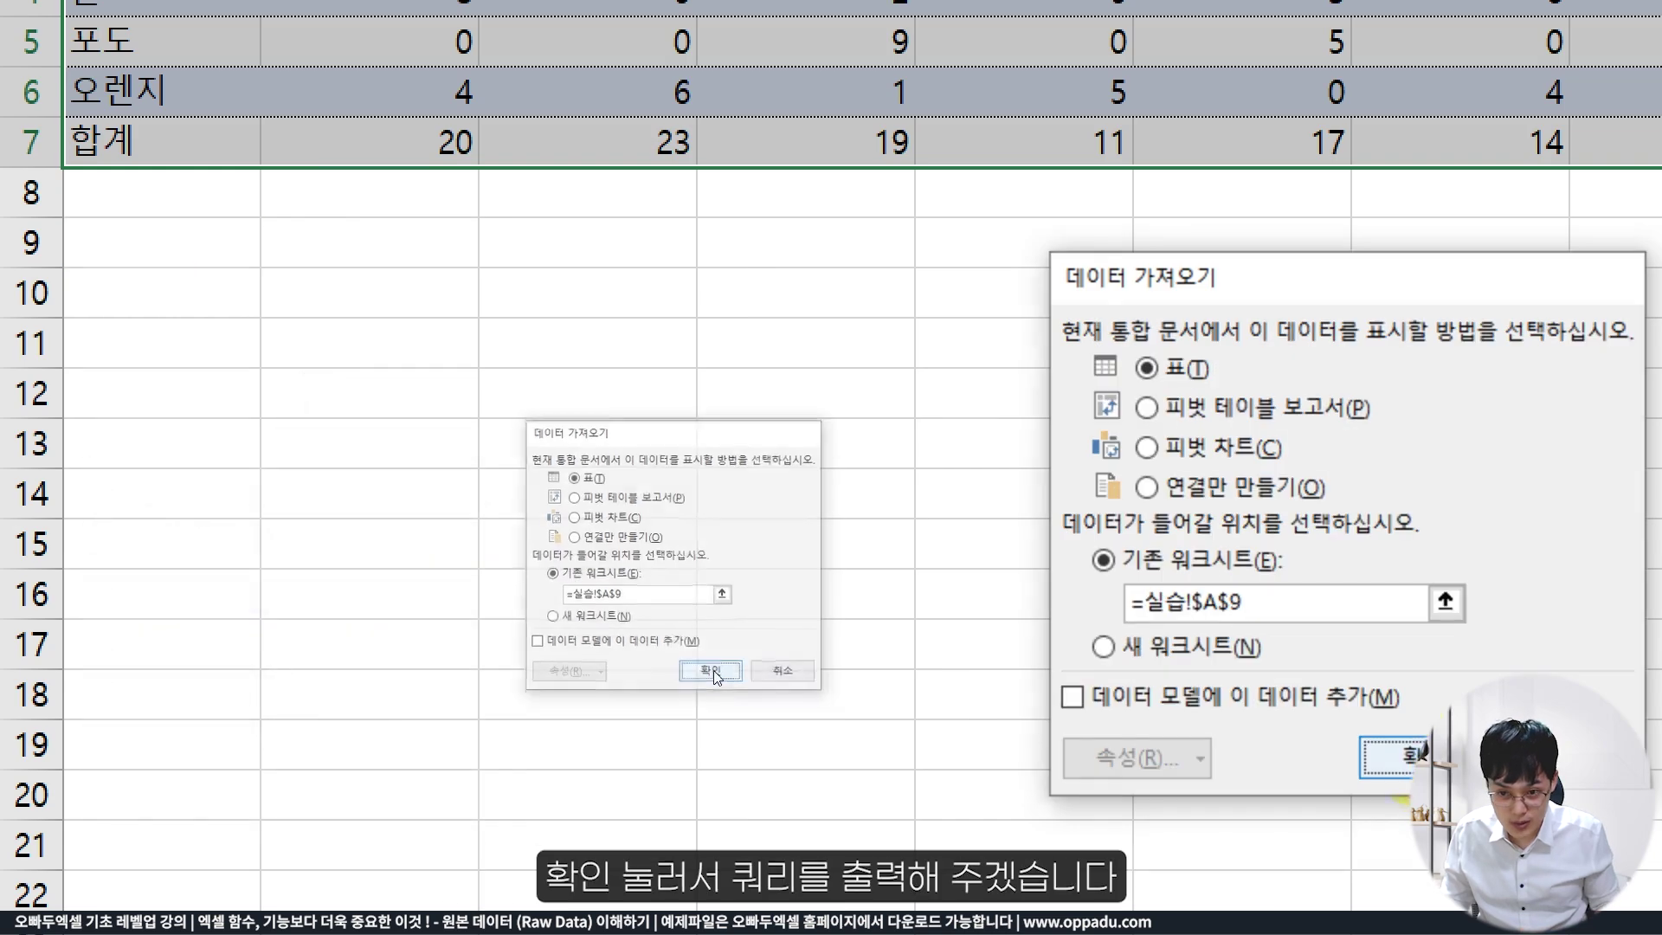
{"action": "left_click", "coordinate": [714, 673]}
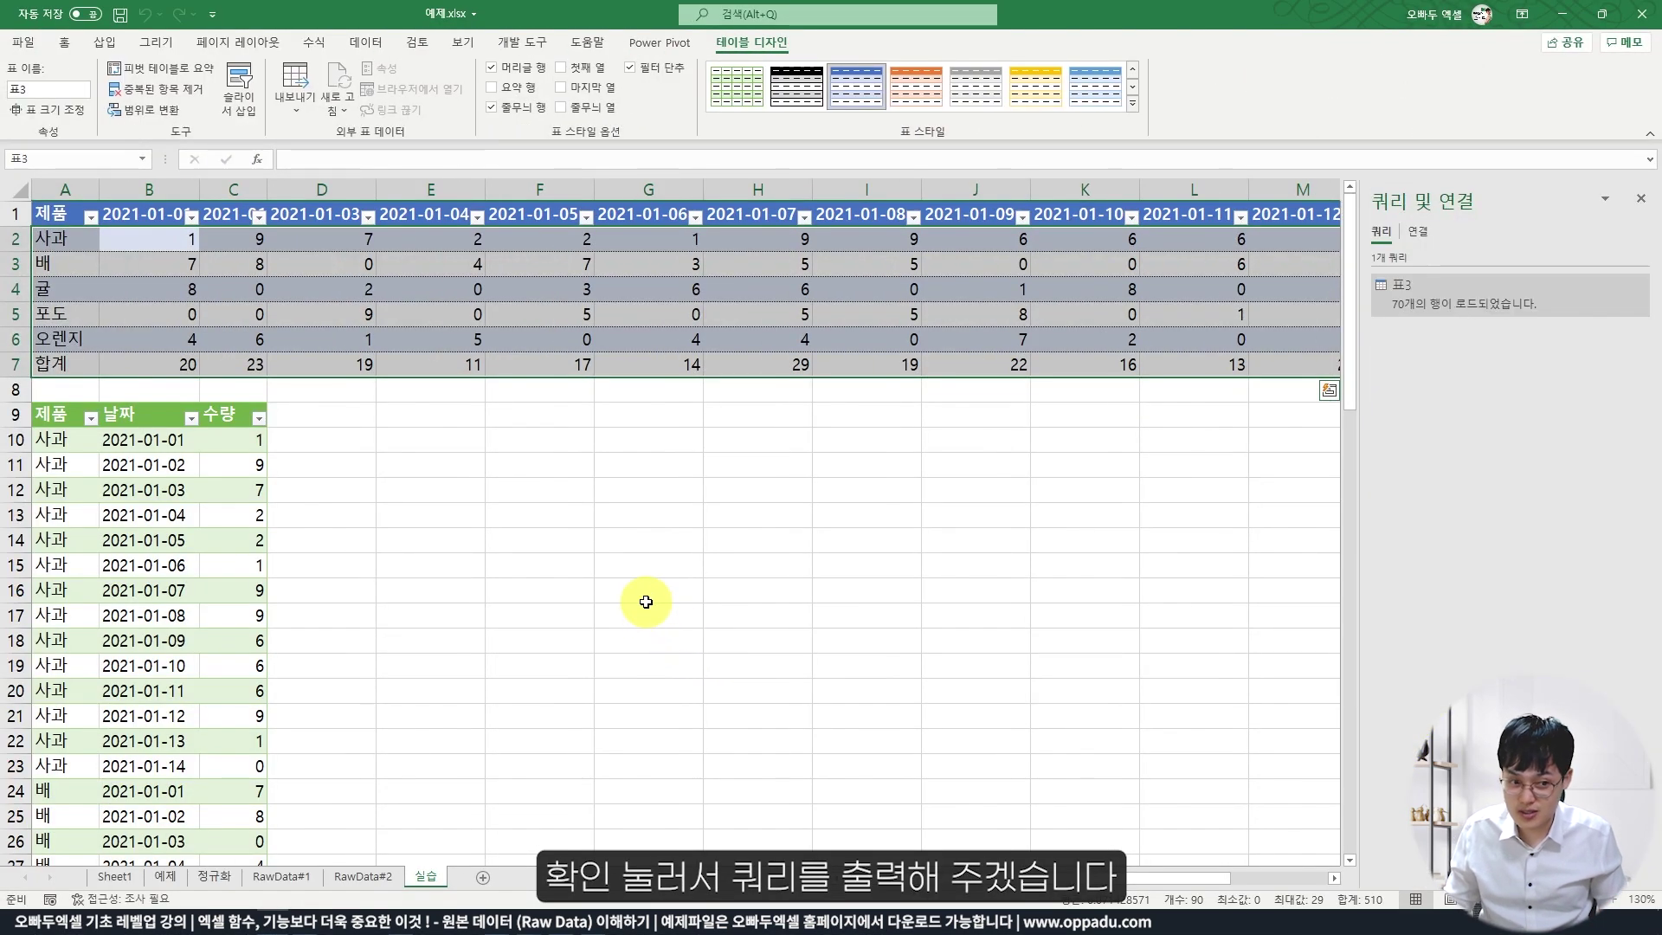
Create a pivot table from the loaded table at cell E9 of the existing worksheet, with 제품 as rows and 수량 as values.
{"action": "left_click", "coordinate": [225, 466]}
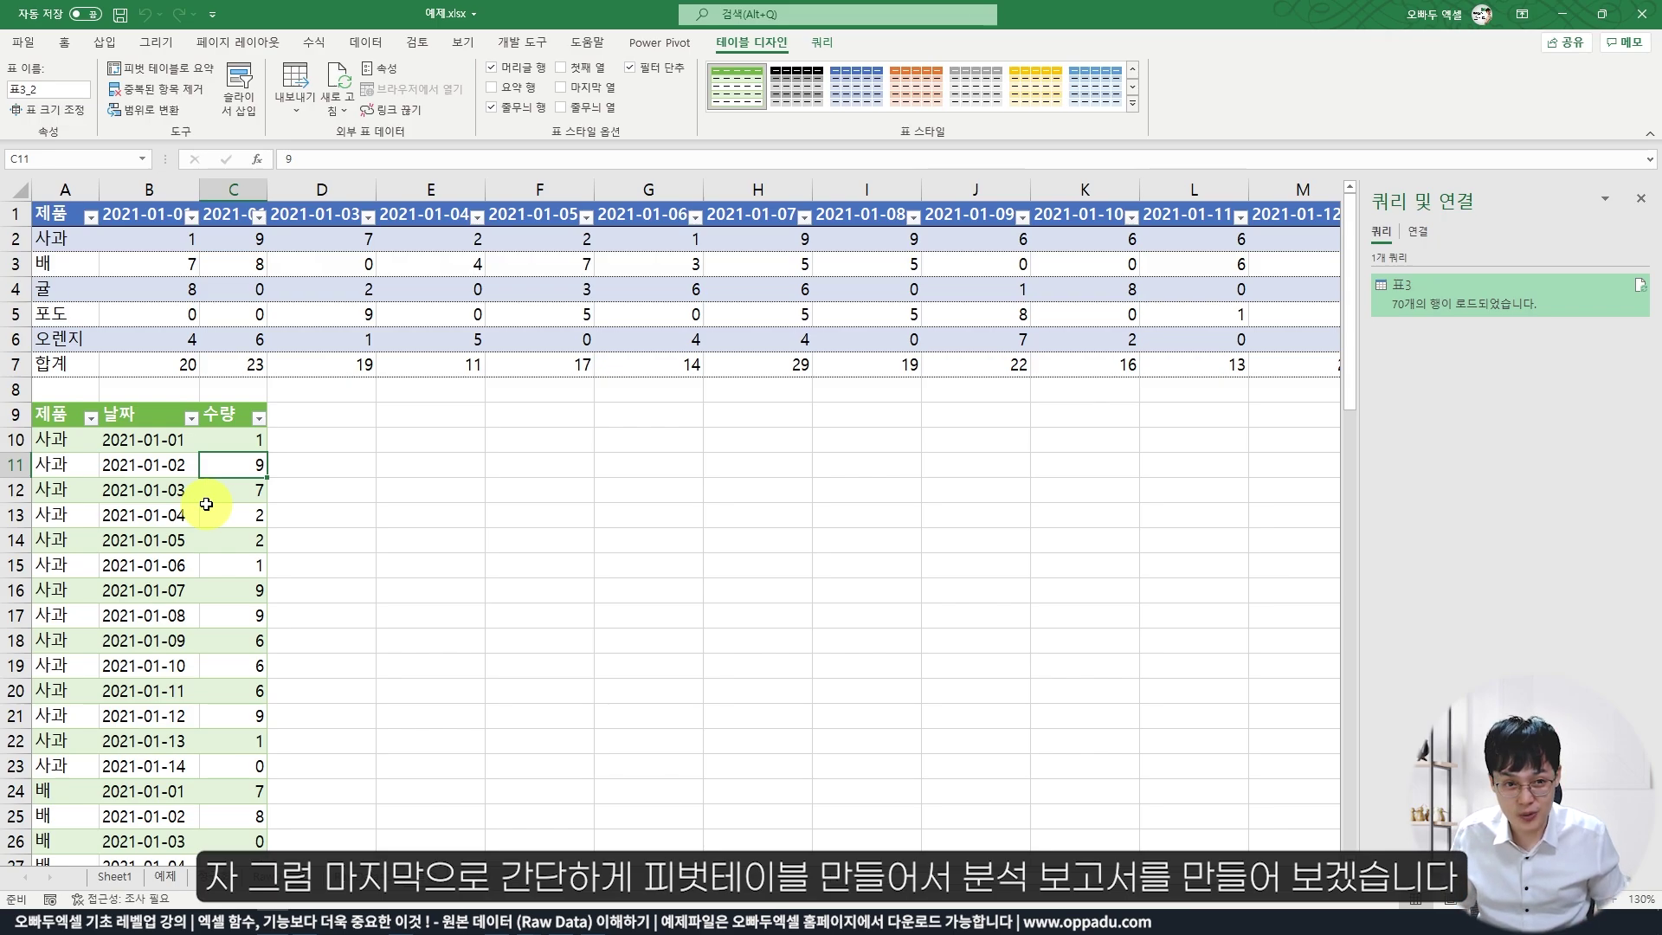
{"action": "left_click", "coordinate": [181, 535]}
{"action": "left_click", "coordinate": [108, 45]}
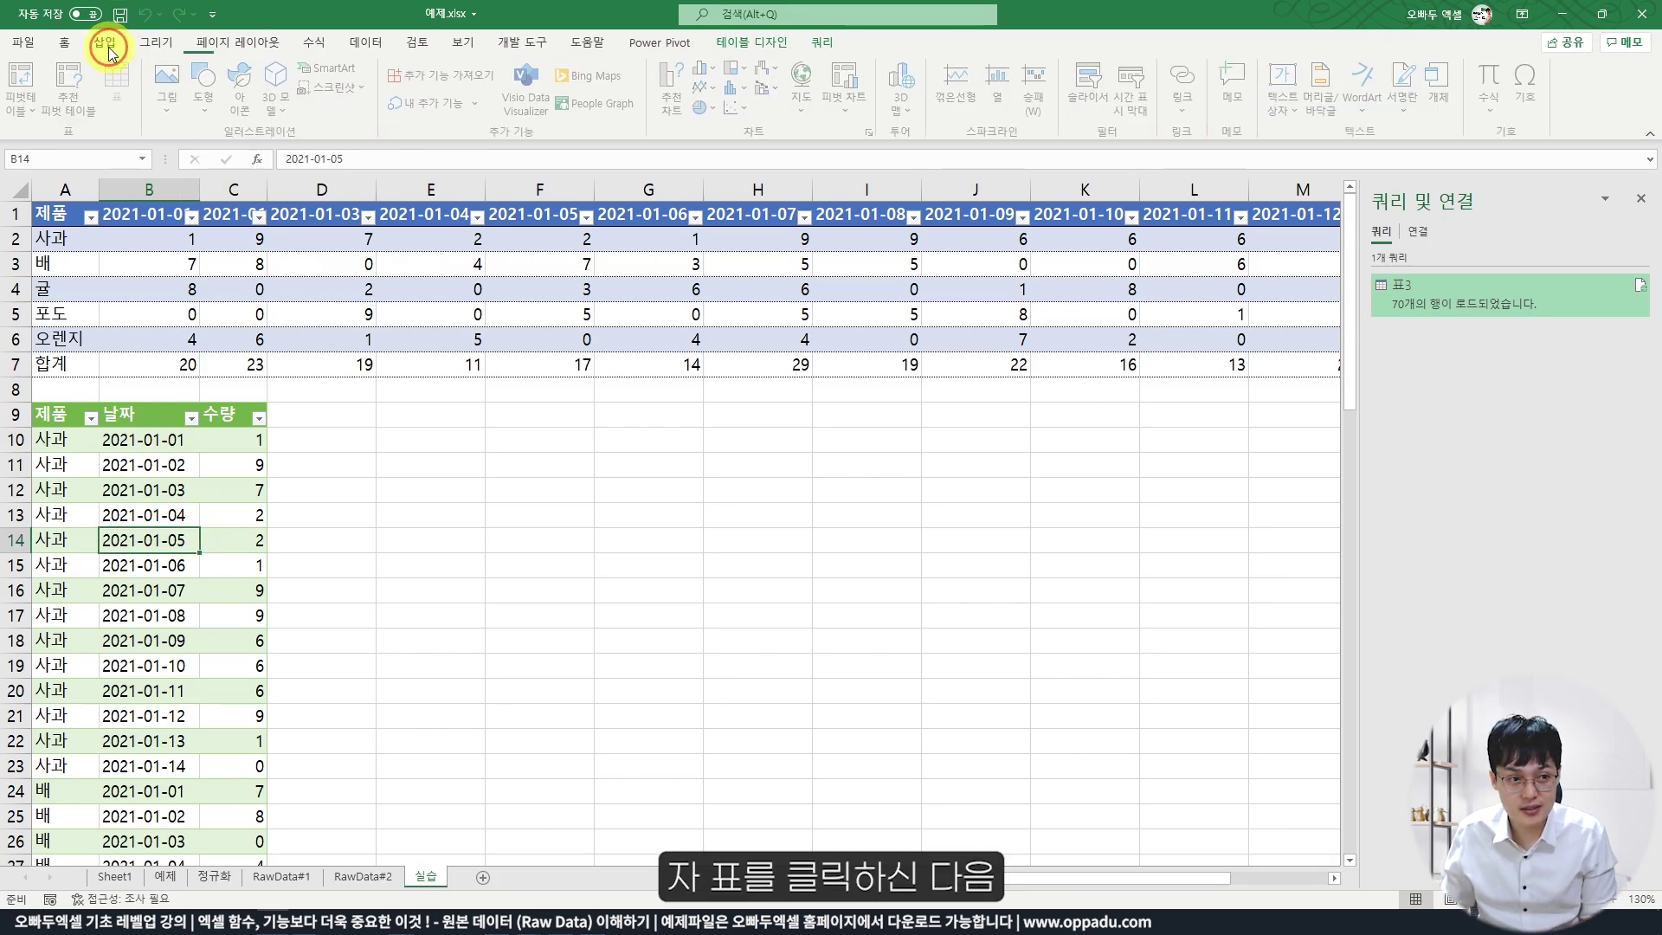
{"action": "left_click", "coordinate": [34, 106]}
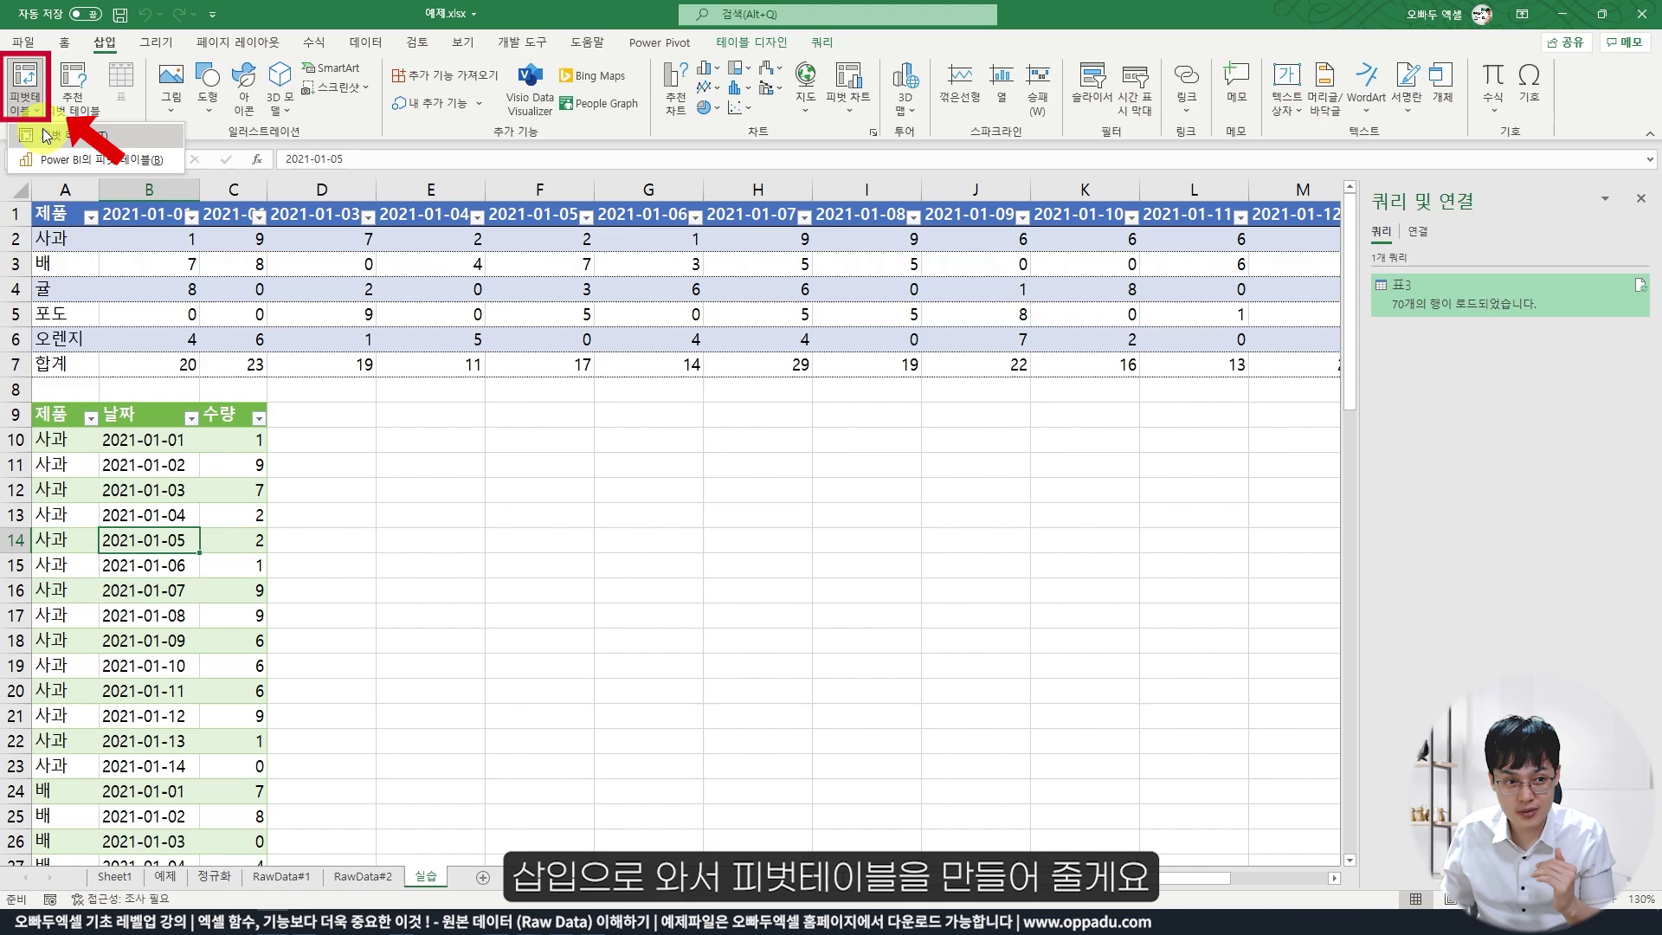
{"action": "left_click", "coordinate": [52, 136]}
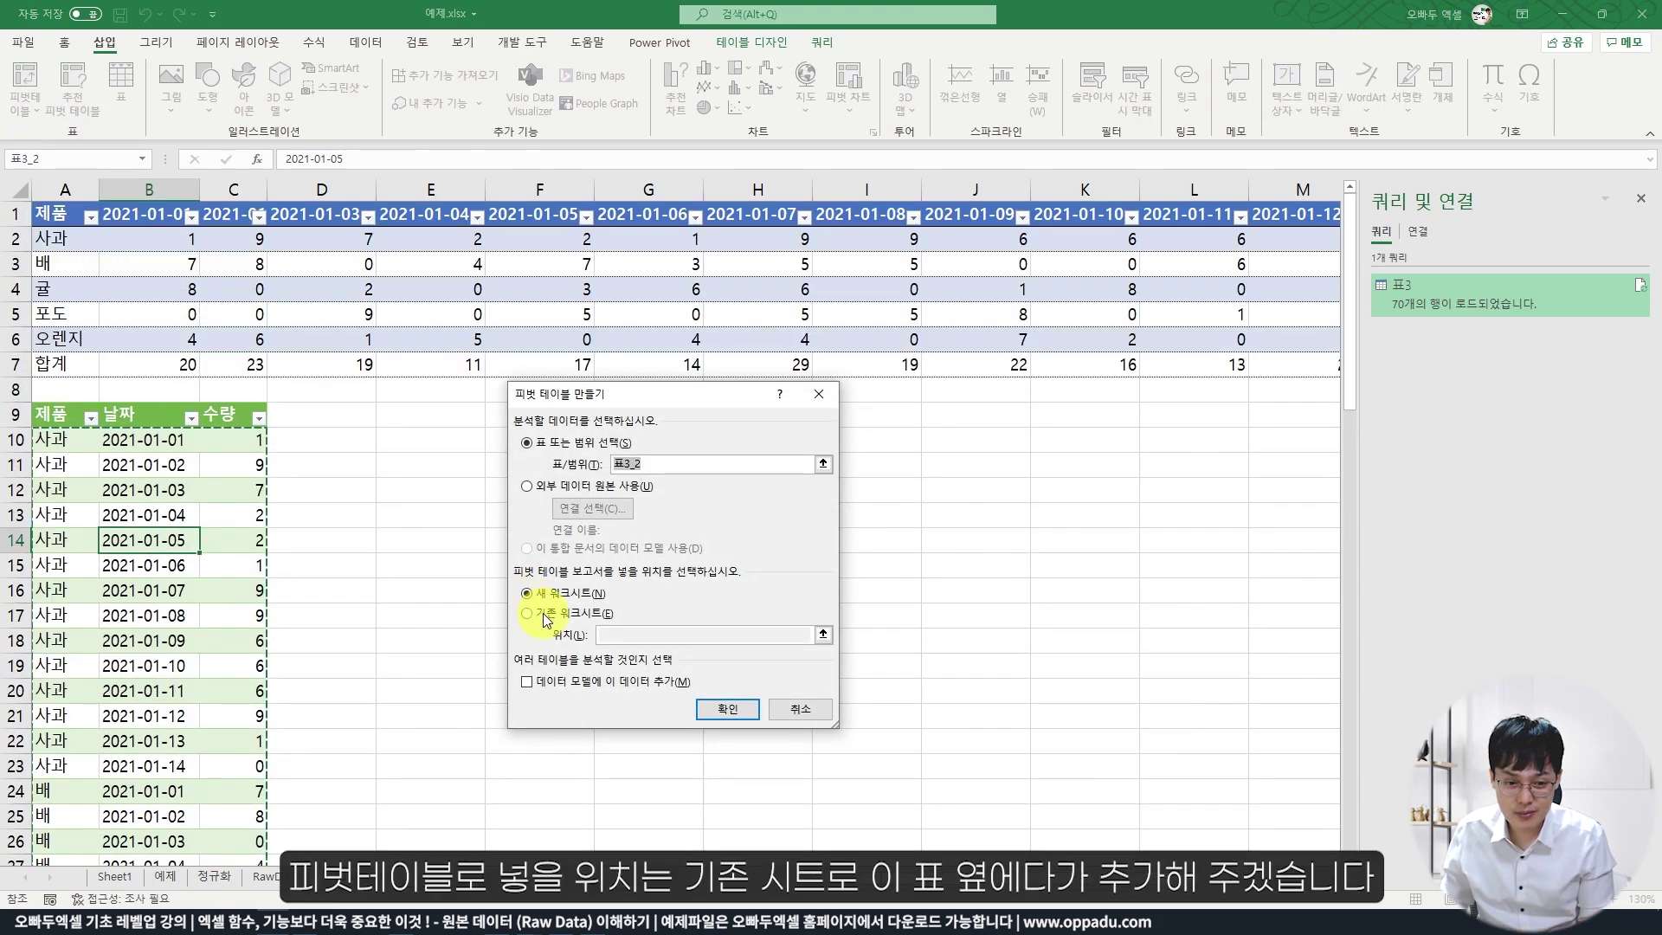
{"action": "left_click", "coordinate": [544, 616]}
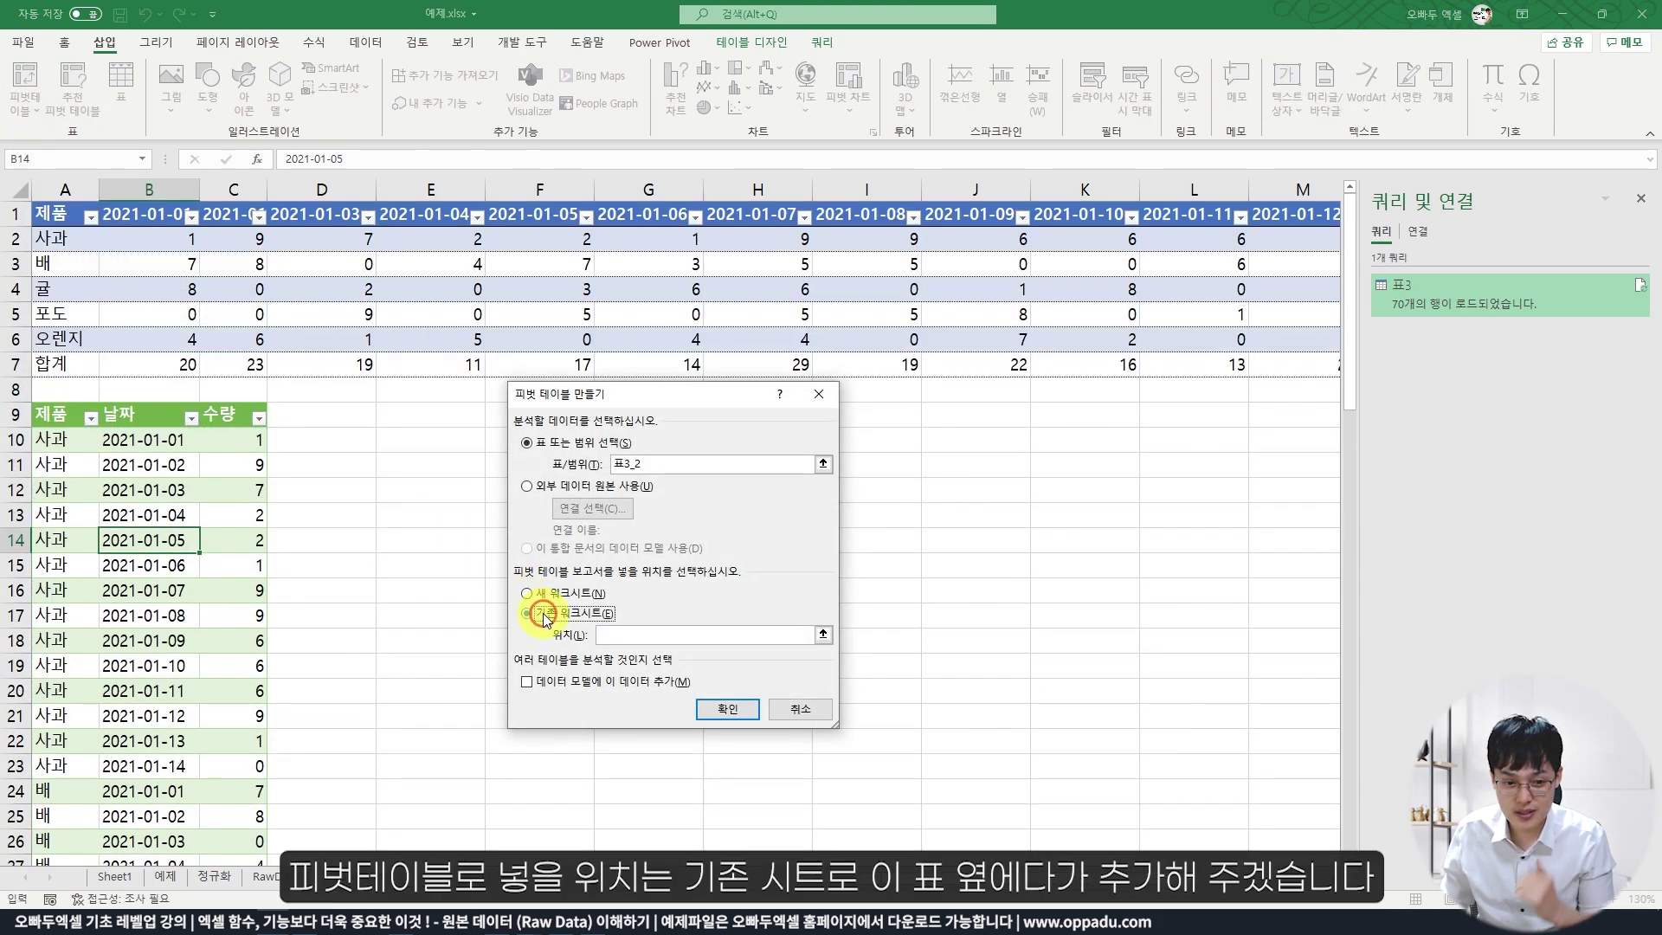
{"action": "left_click", "coordinate": [419, 417]}
{"action": "left_click", "coordinate": [730, 710]}
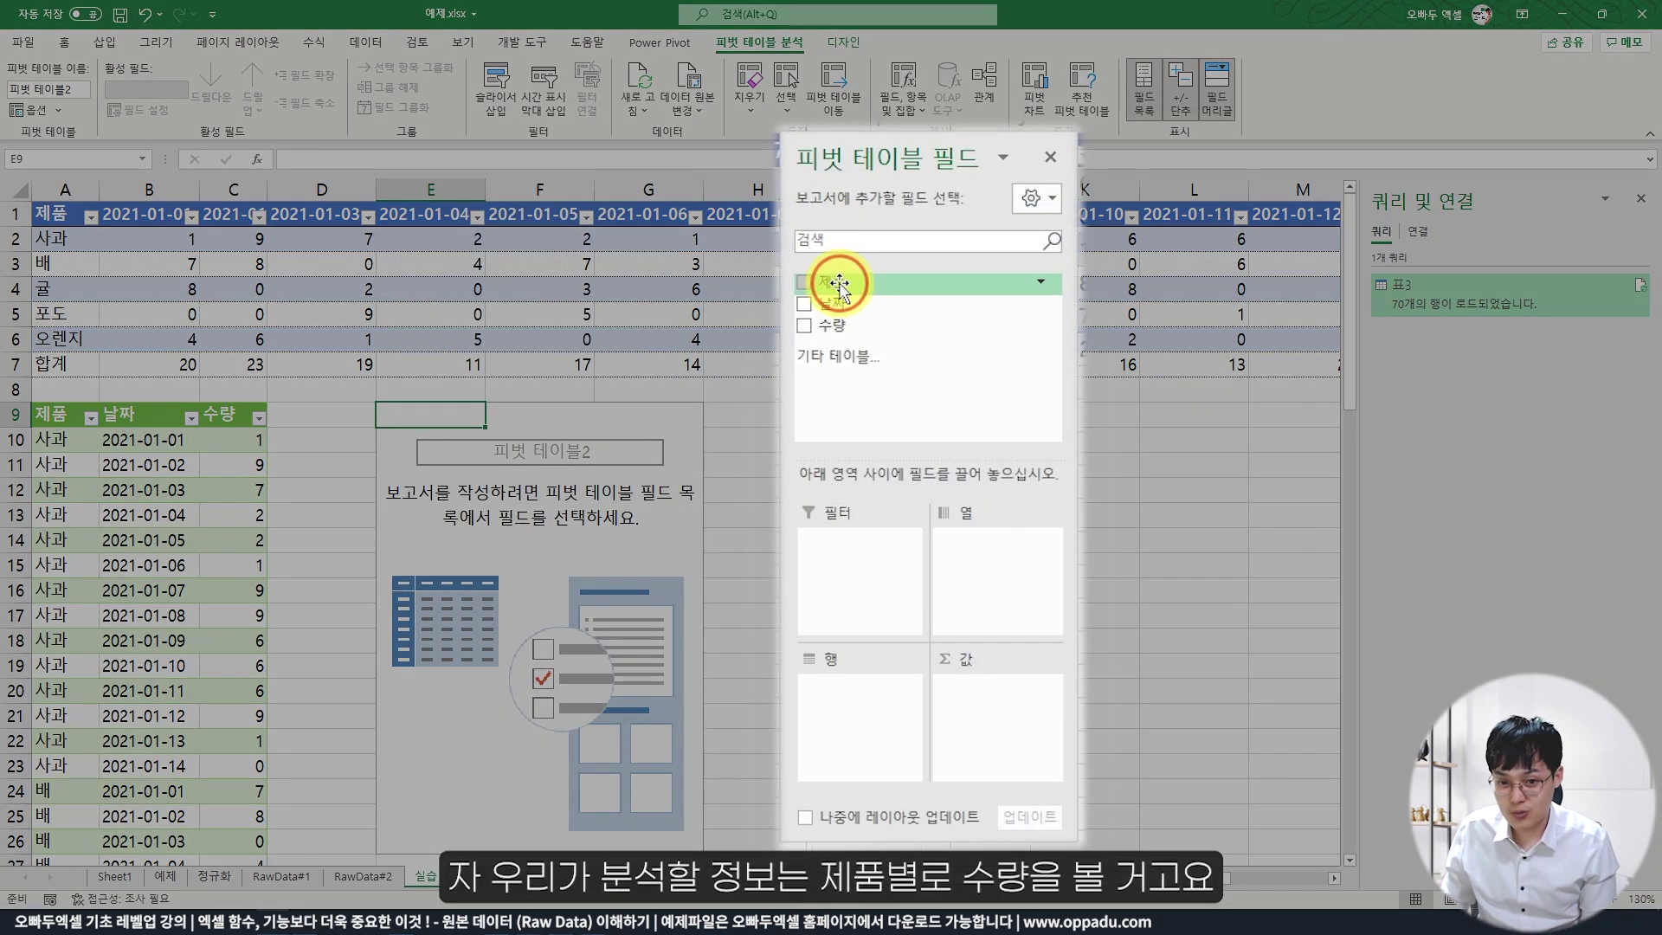
{"action": "left_click_drag", "start_coordinate": [839, 285], "coordinate": [870, 692]}
{"action": "left_click_drag", "start_coordinate": [834, 326], "coordinate": [959, 703]}
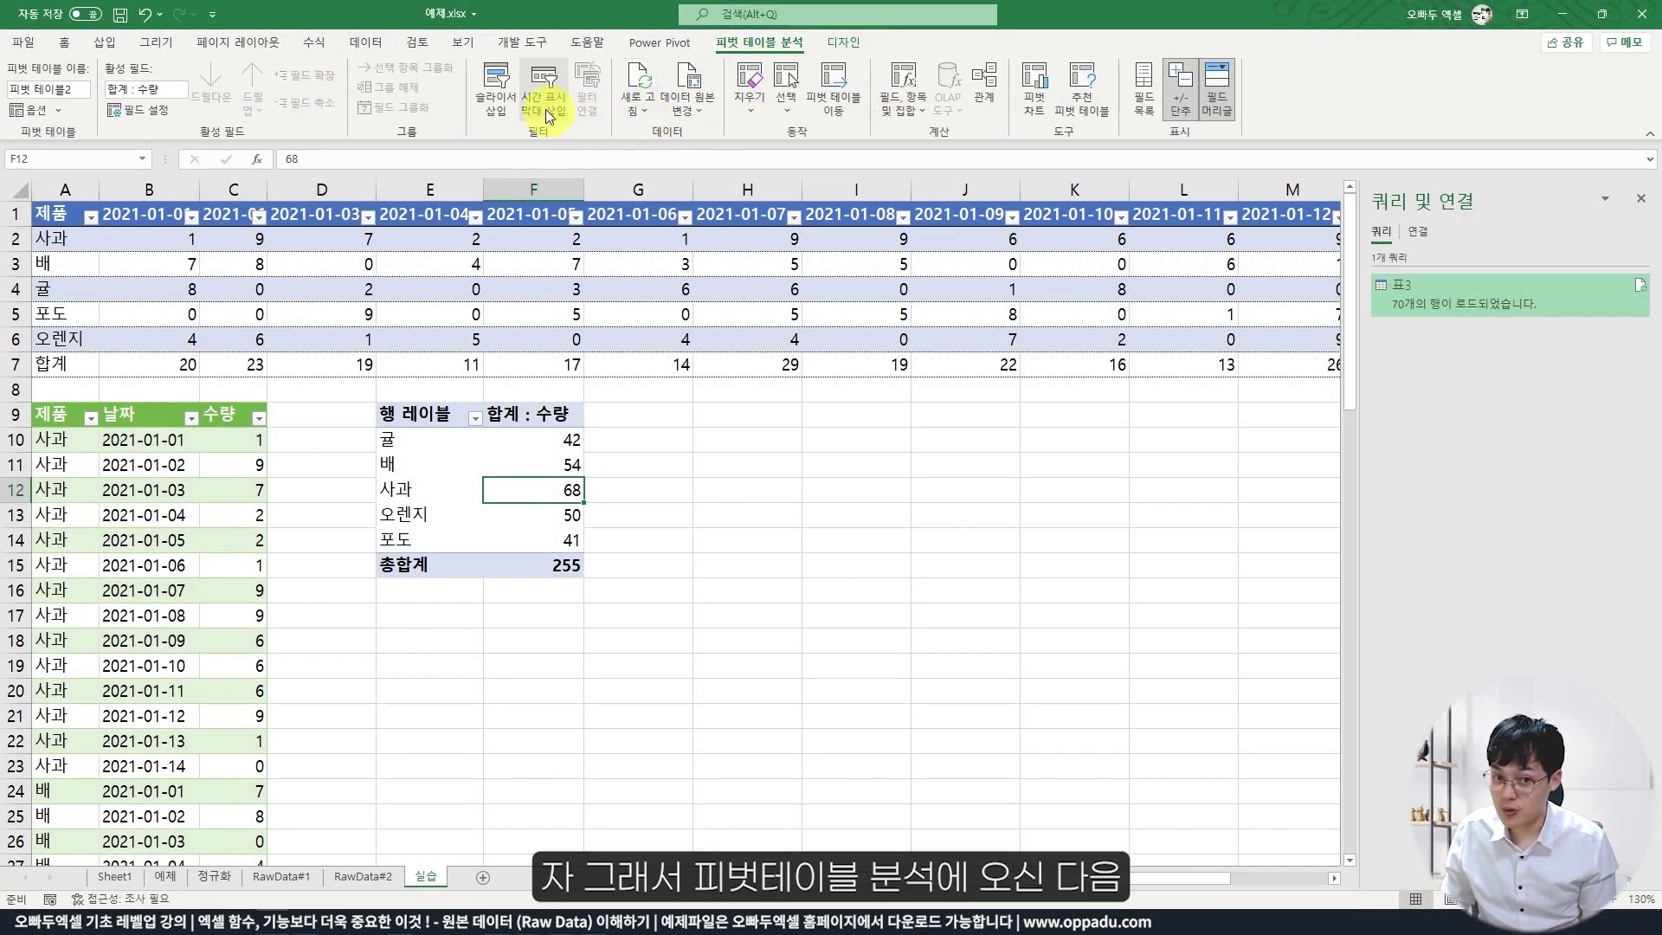
Insert a slicer for the 날짜 field and place it beside the pivot table.
{"action": "left_click", "coordinate": [511, 97]}
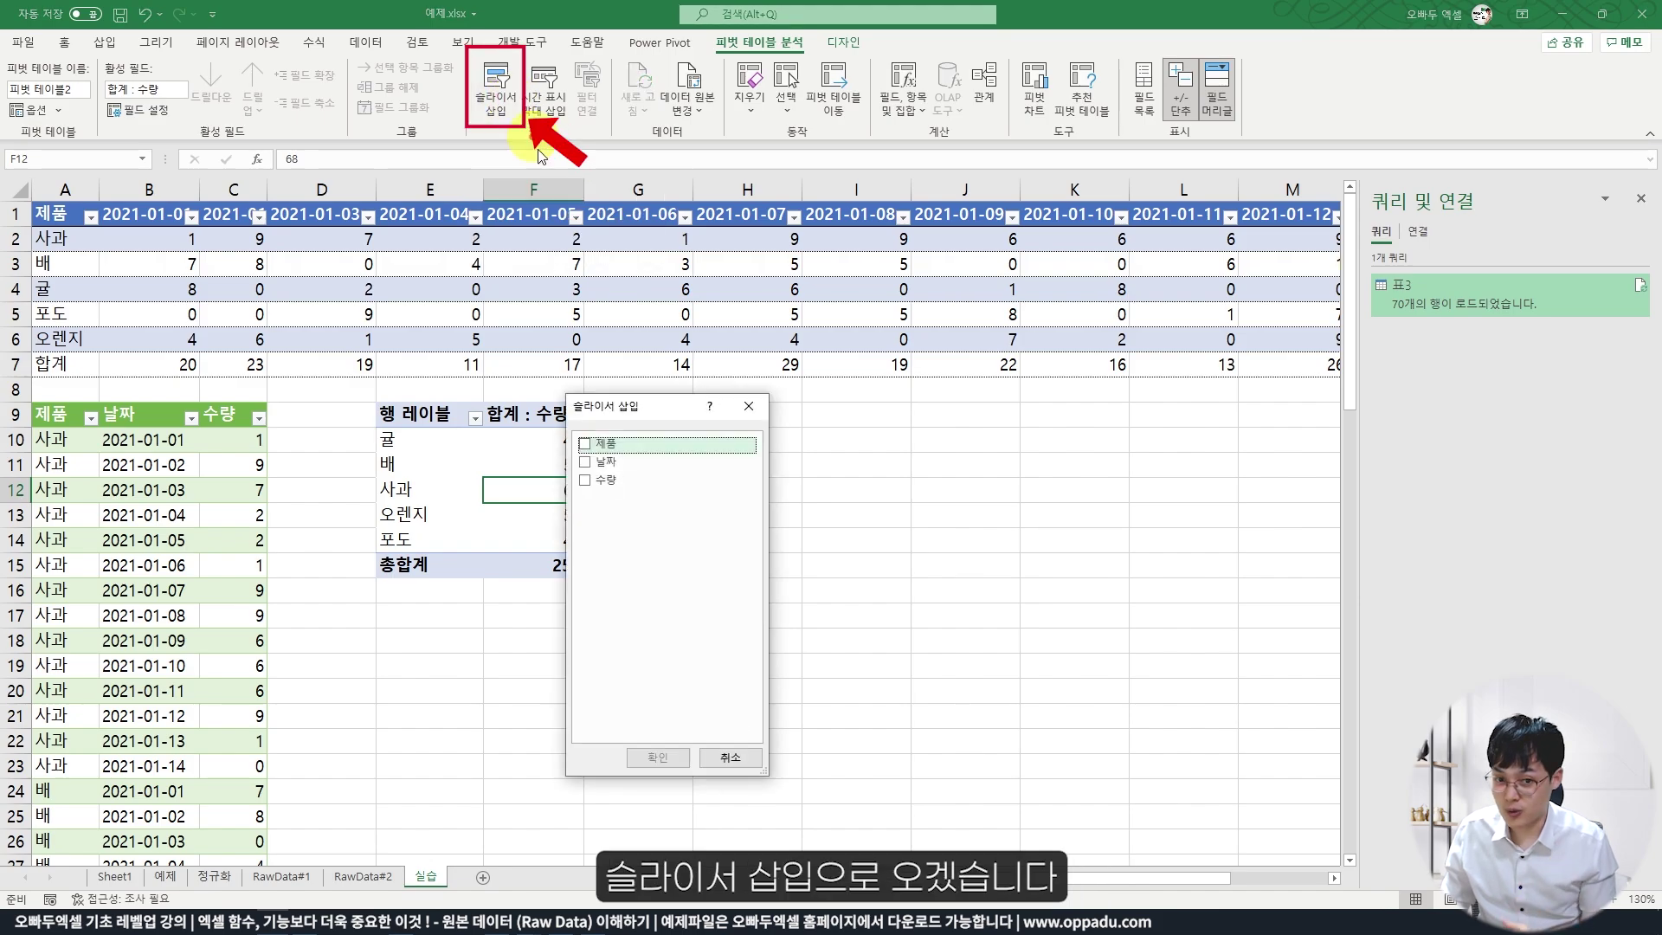
{"action": "left_click", "coordinate": [586, 462]}
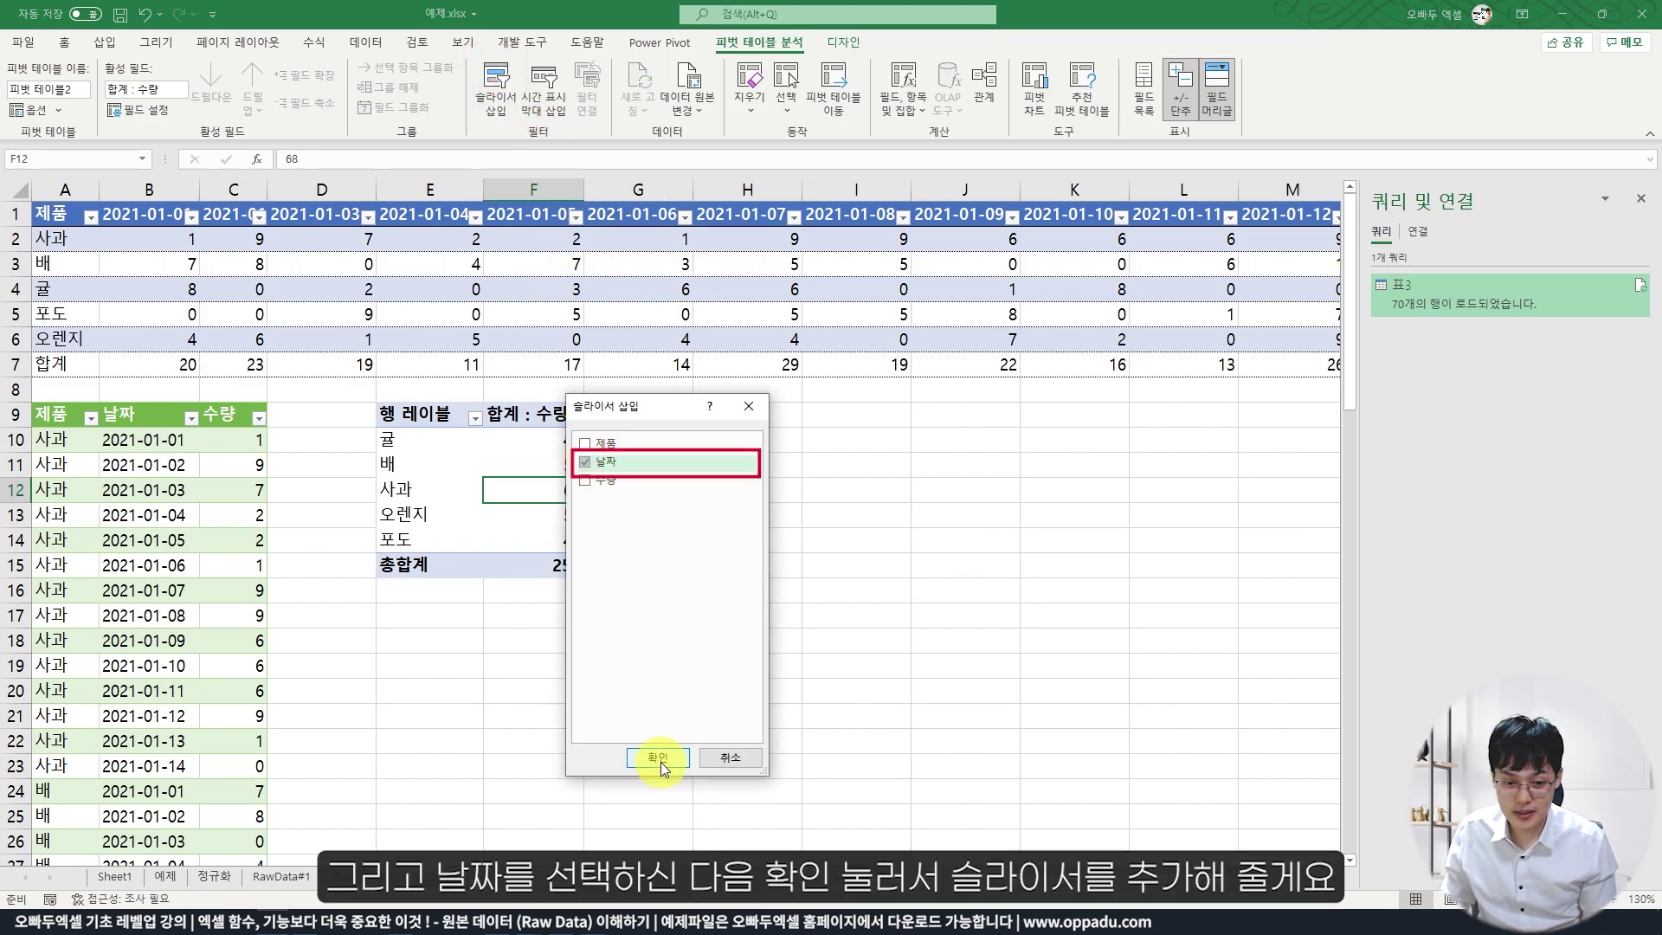
{"action": "left_click", "coordinate": [658, 759]}
{"action": "left_click_drag", "start_coordinate": [628, 393], "coordinate": [632, 403]}
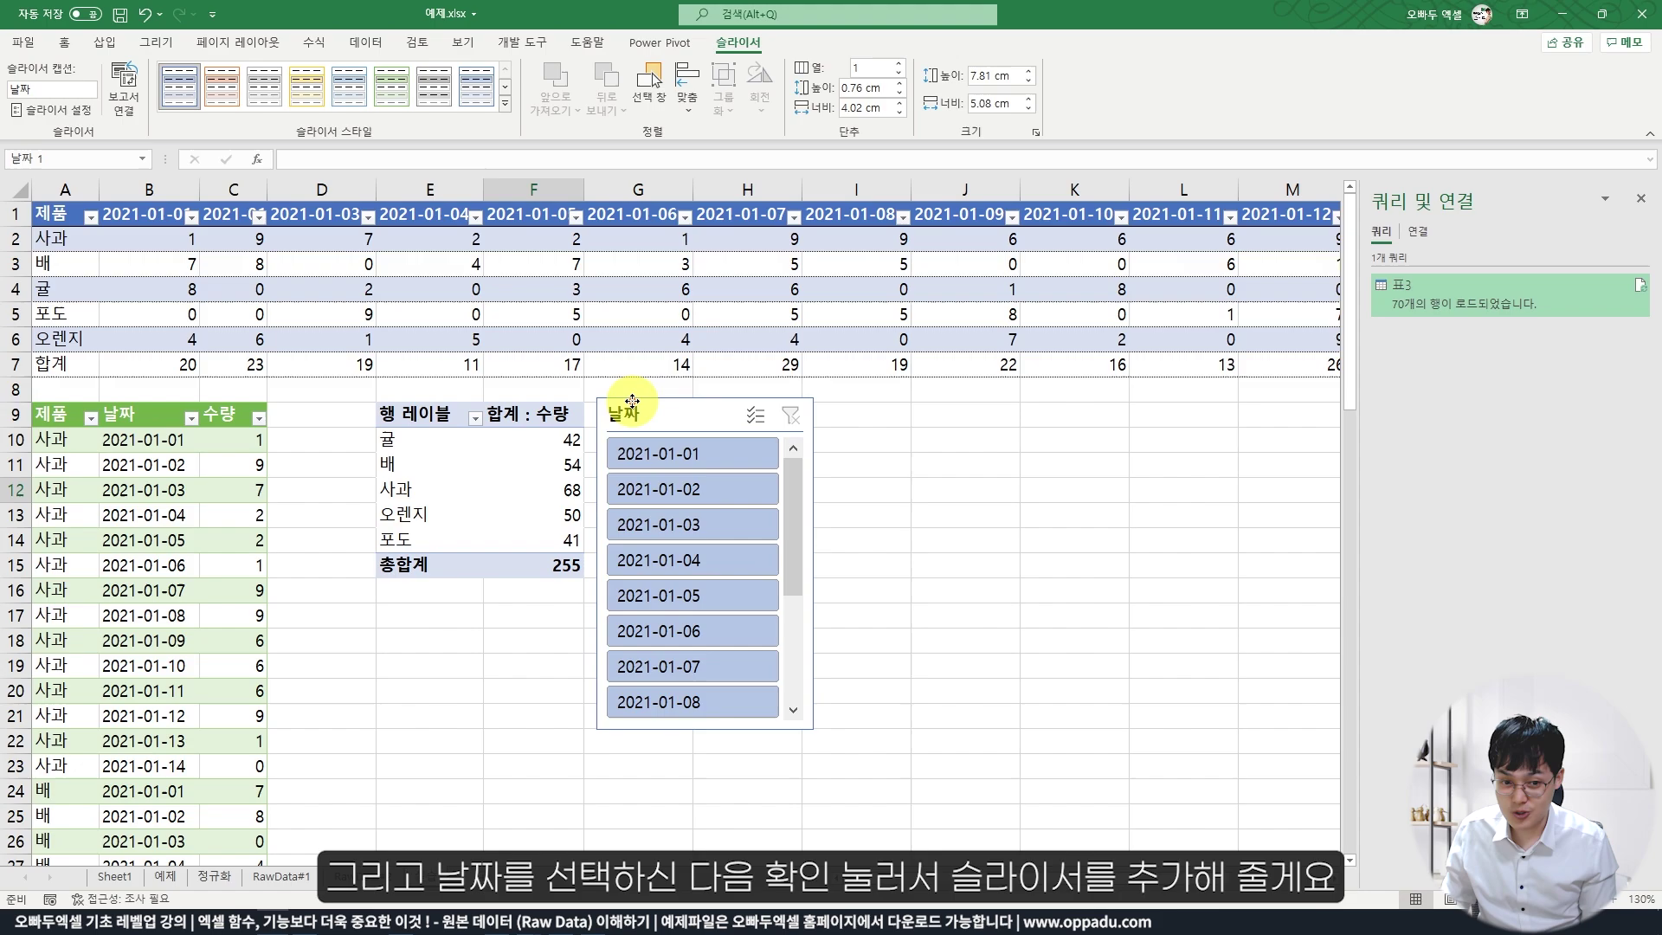
Filter the pivot table with the 날짜 slicer one date at a time, from 2021-01-01 through 2021-01-05.
{"action": "left_click", "coordinate": [679, 454]}
{"action": "left_click", "coordinate": [680, 492]}
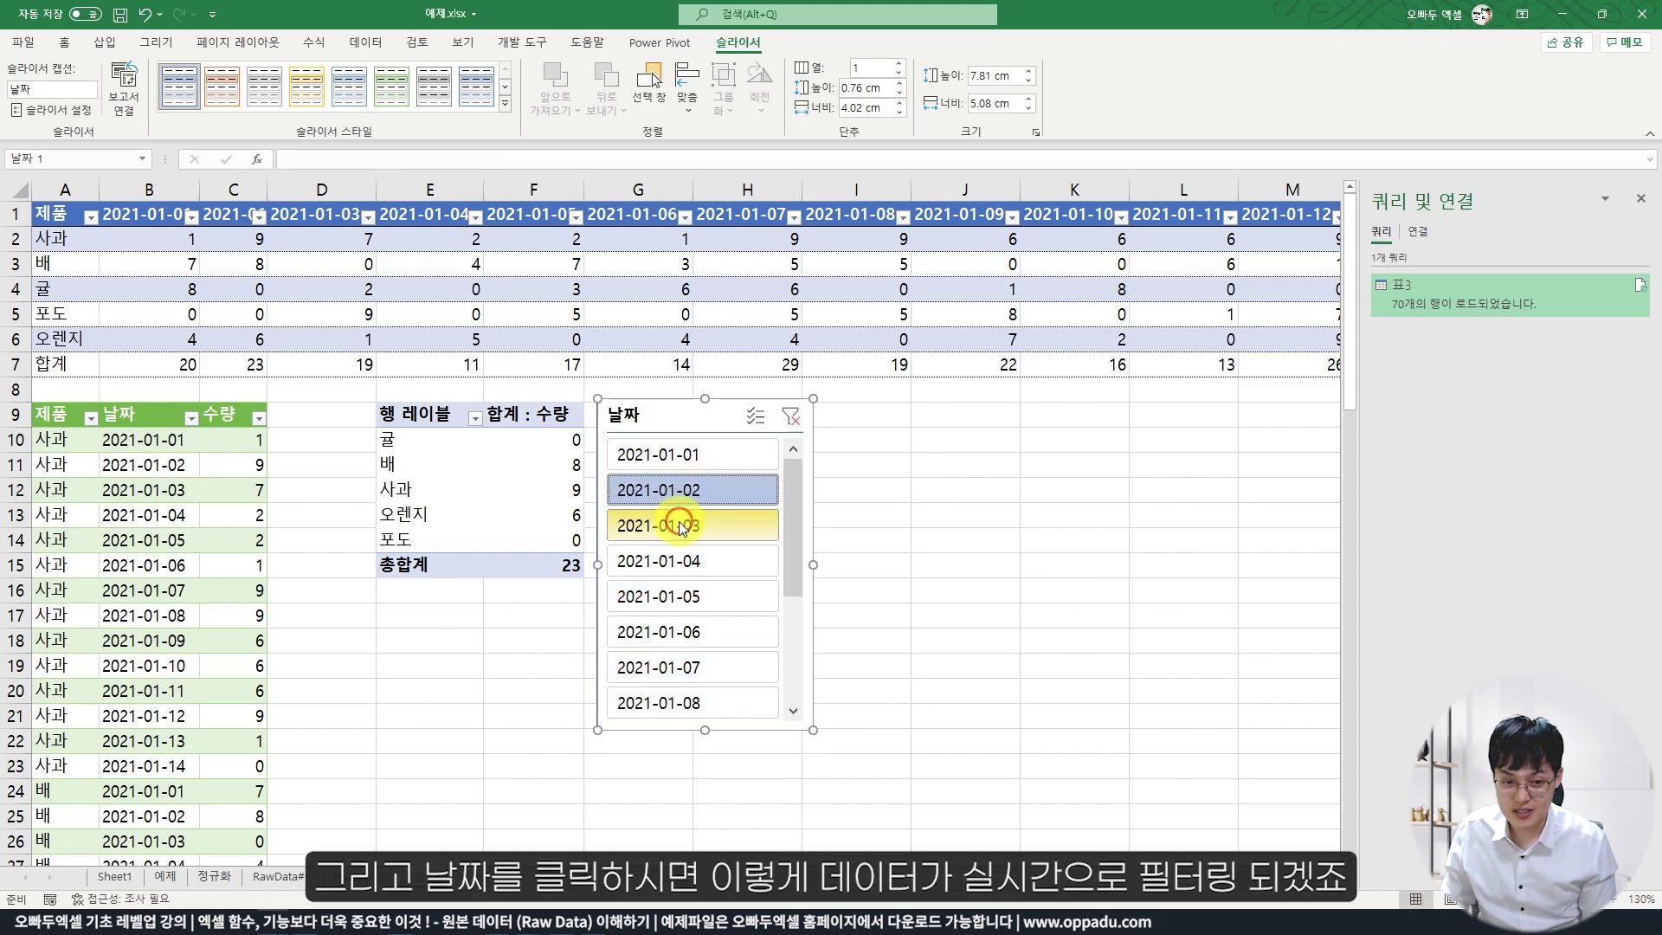
{"action": "left_click", "coordinate": [680, 526]}
{"action": "left_click", "coordinate": [680, 563]}
{"action": "left_click", "coordinate": [677, 599]}
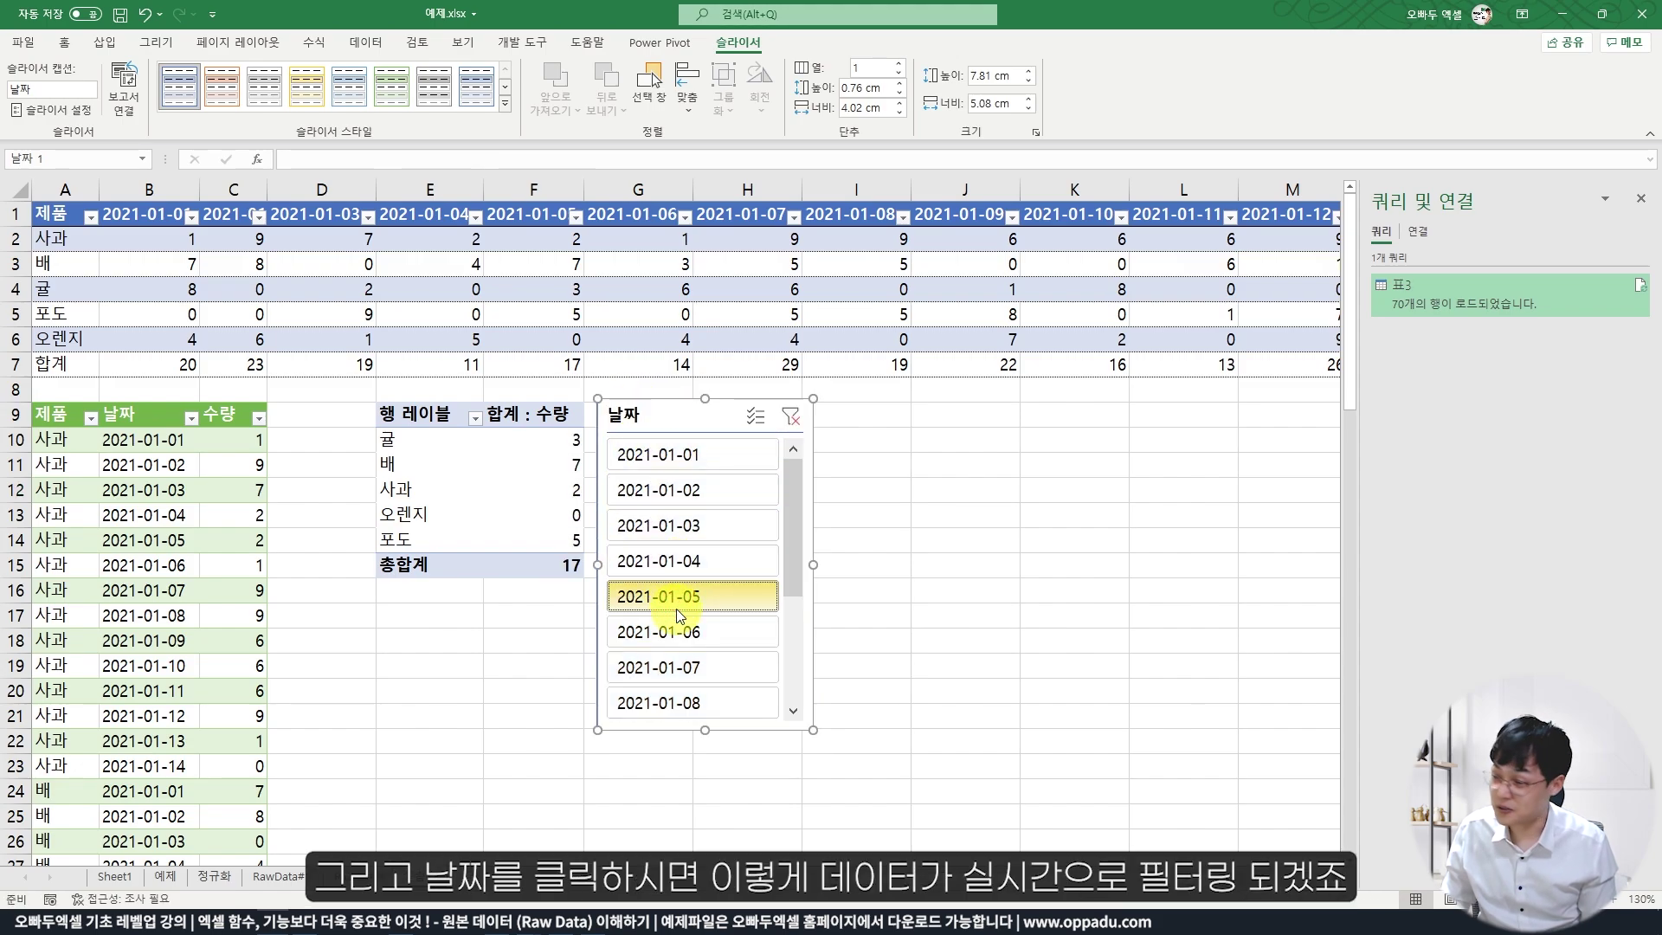
Insert a clustered column chart (묶은 세로 막대형) based on the pivot table.
{"action": "left_click", "coordinate": [558, 490]}
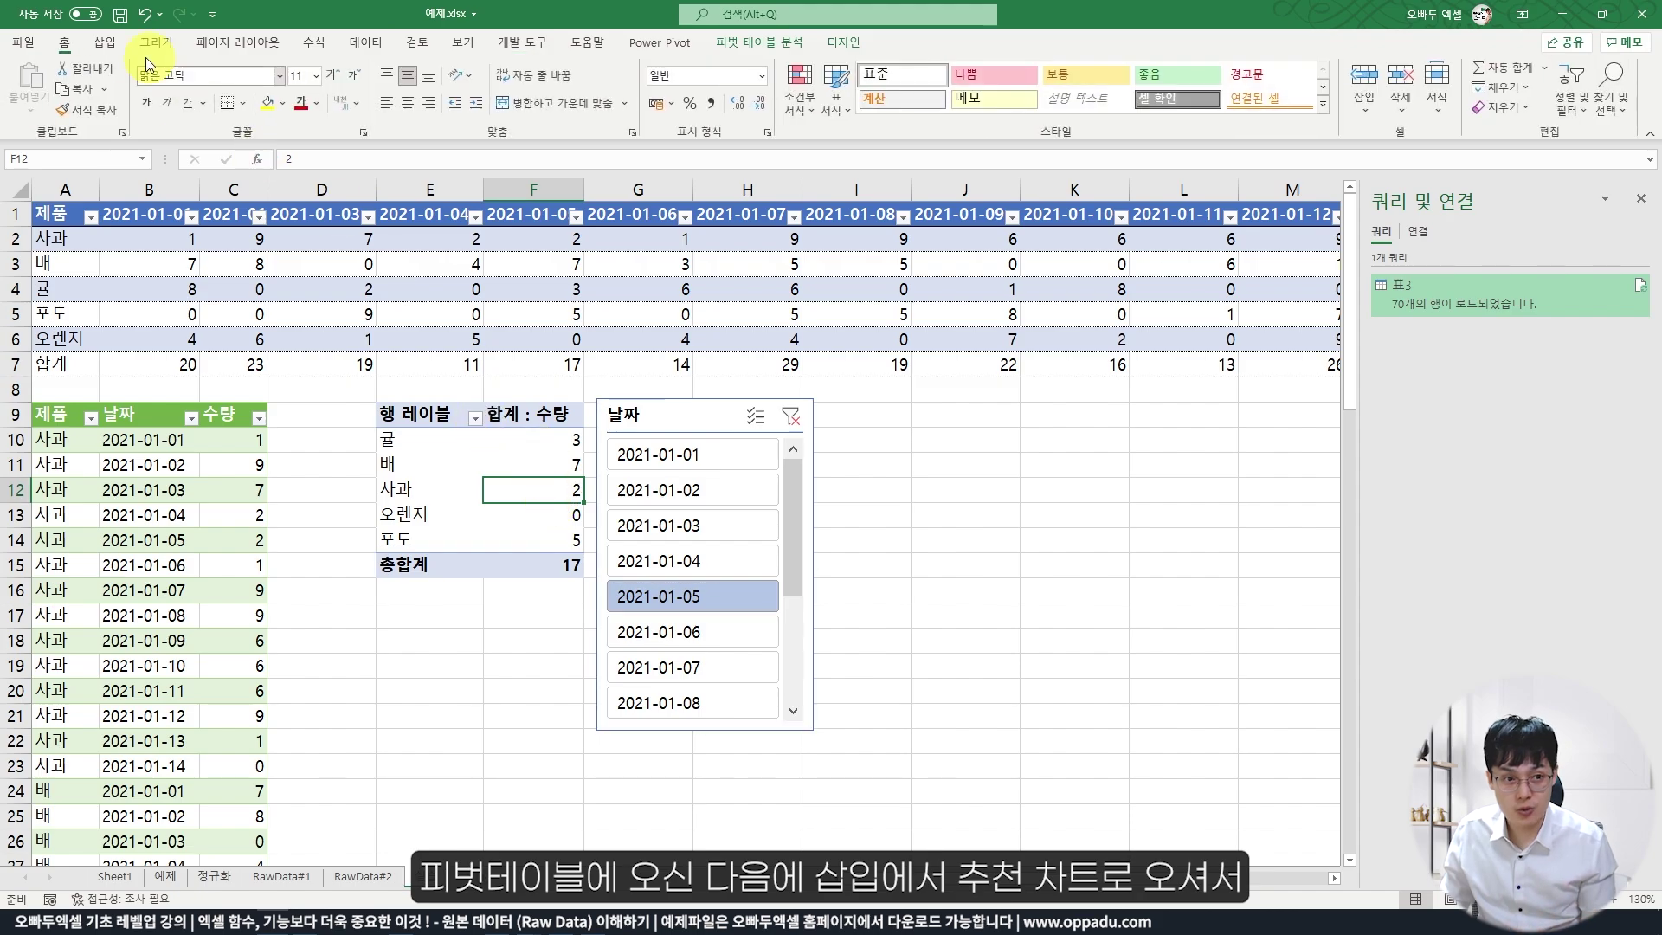
{"action": "left_click", "coordinate": [102, 43]}
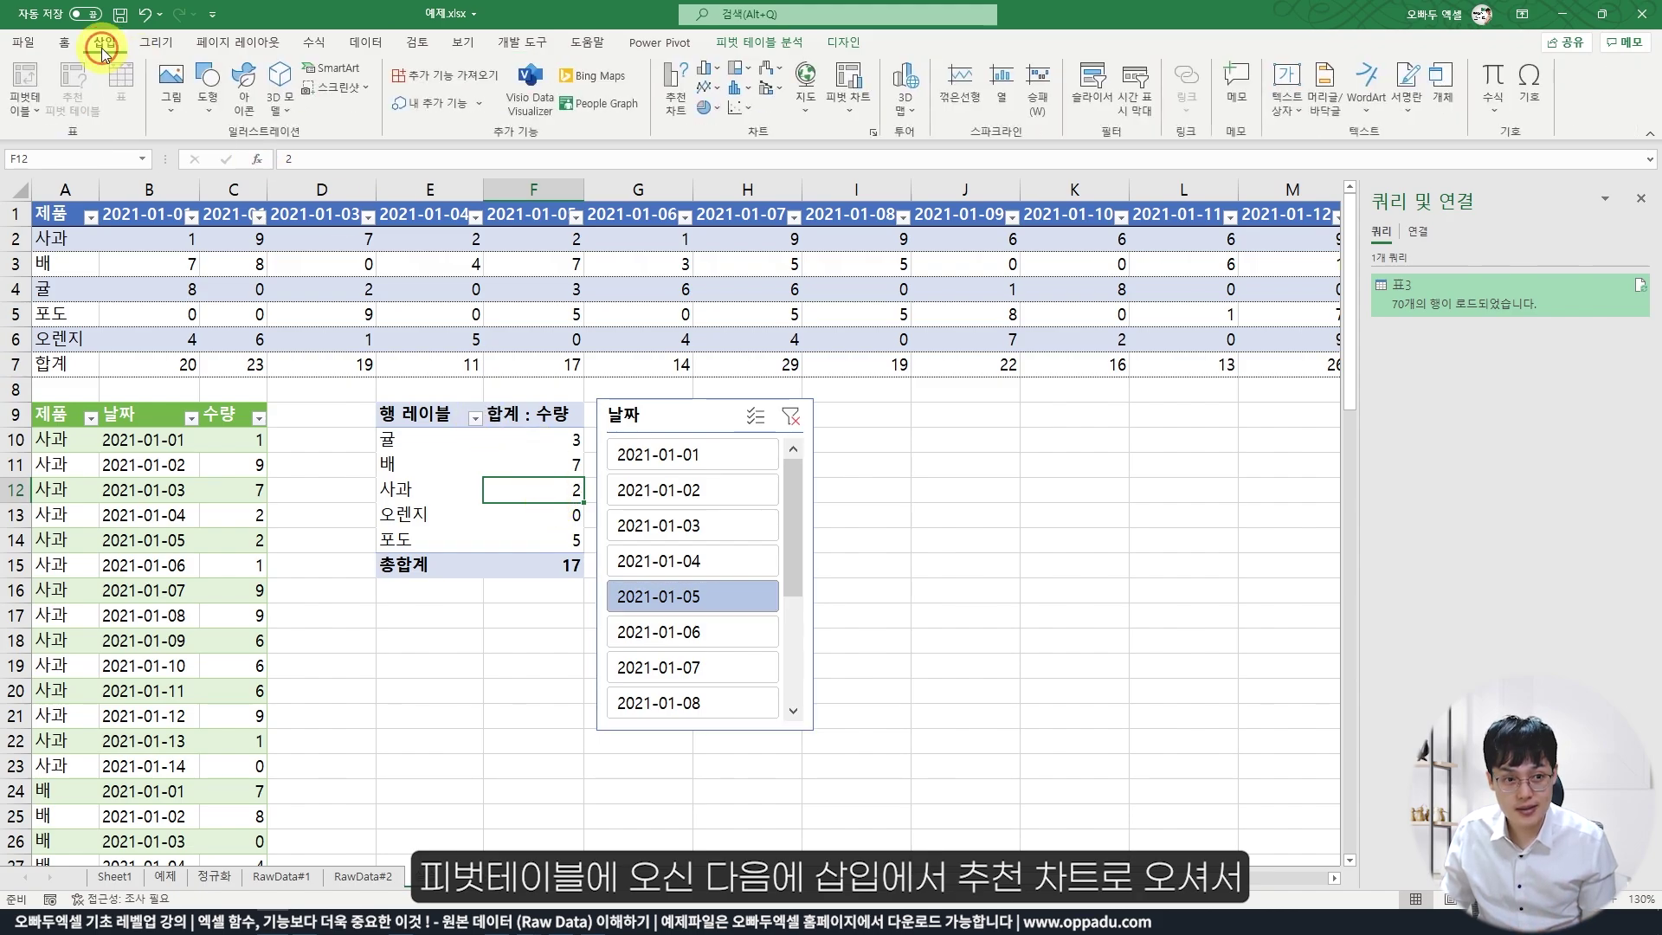
{"action": "left_click", "coordinate": [676, 94]}
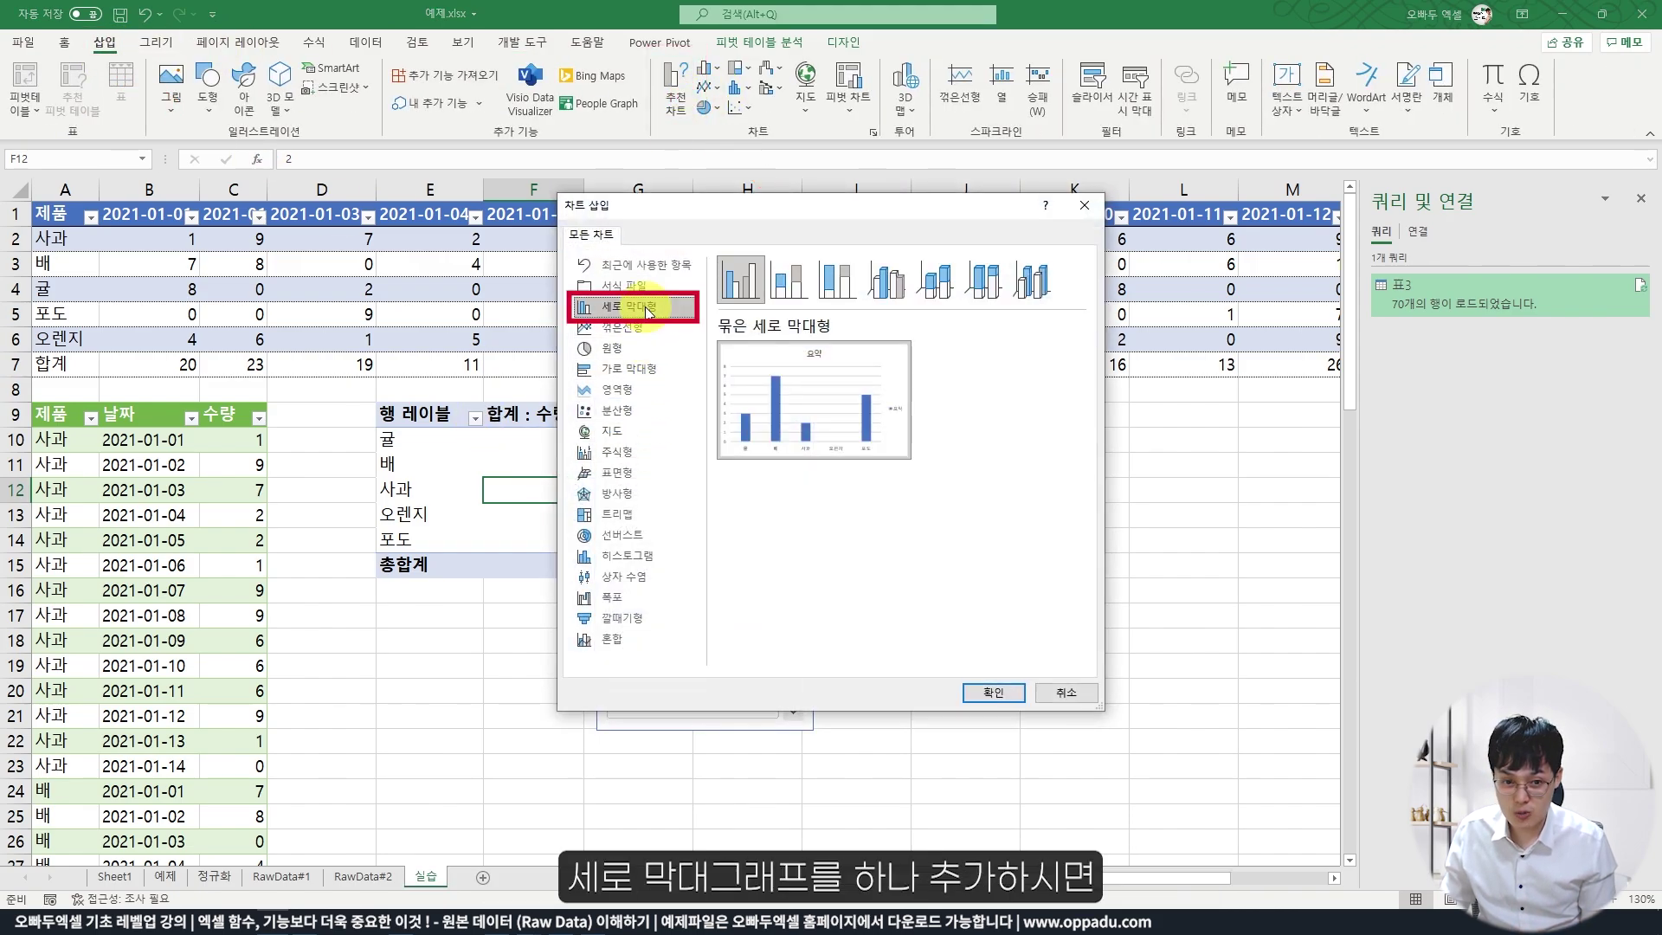
{"action": "key", "text": "Return"}
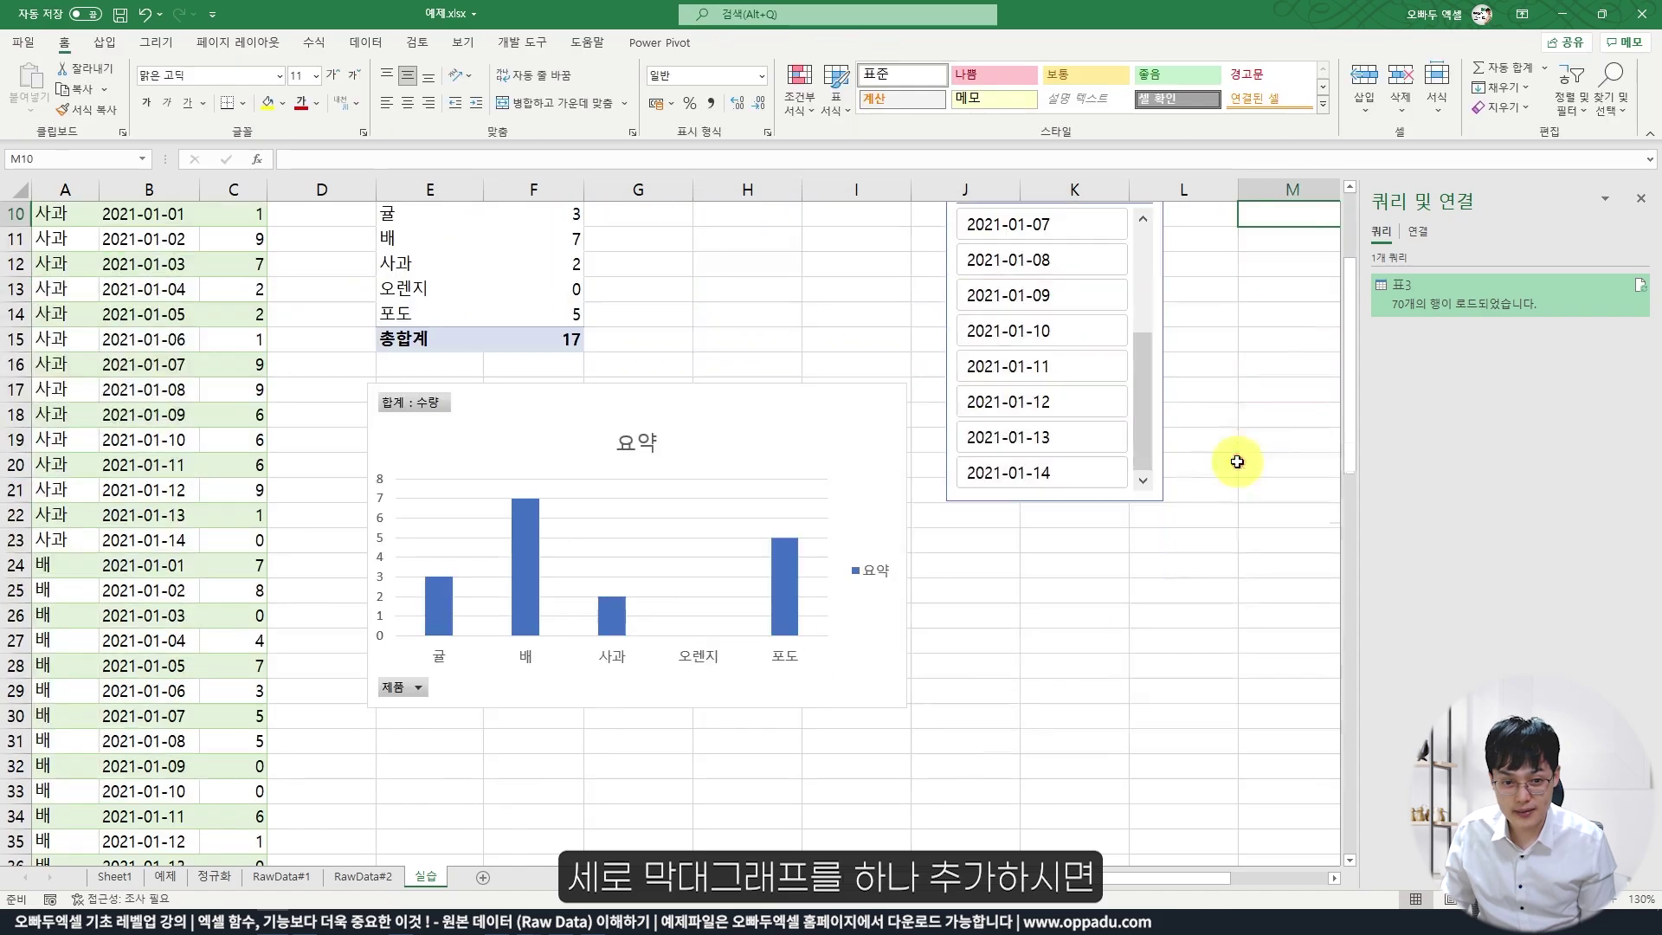
Filter the pivot table and chart with the 날짜 slicer date by date from 2021-01-07, ending on 2021-01-10.
{"action": "scroll", "coordinate": [1236, 459], "scroll_direction": "up", "scroll_amount": 2}
{"action": "left_click", "coordinate": [1004, 374]}
{"action": "left_click", "coordinate": [1006, 425]}
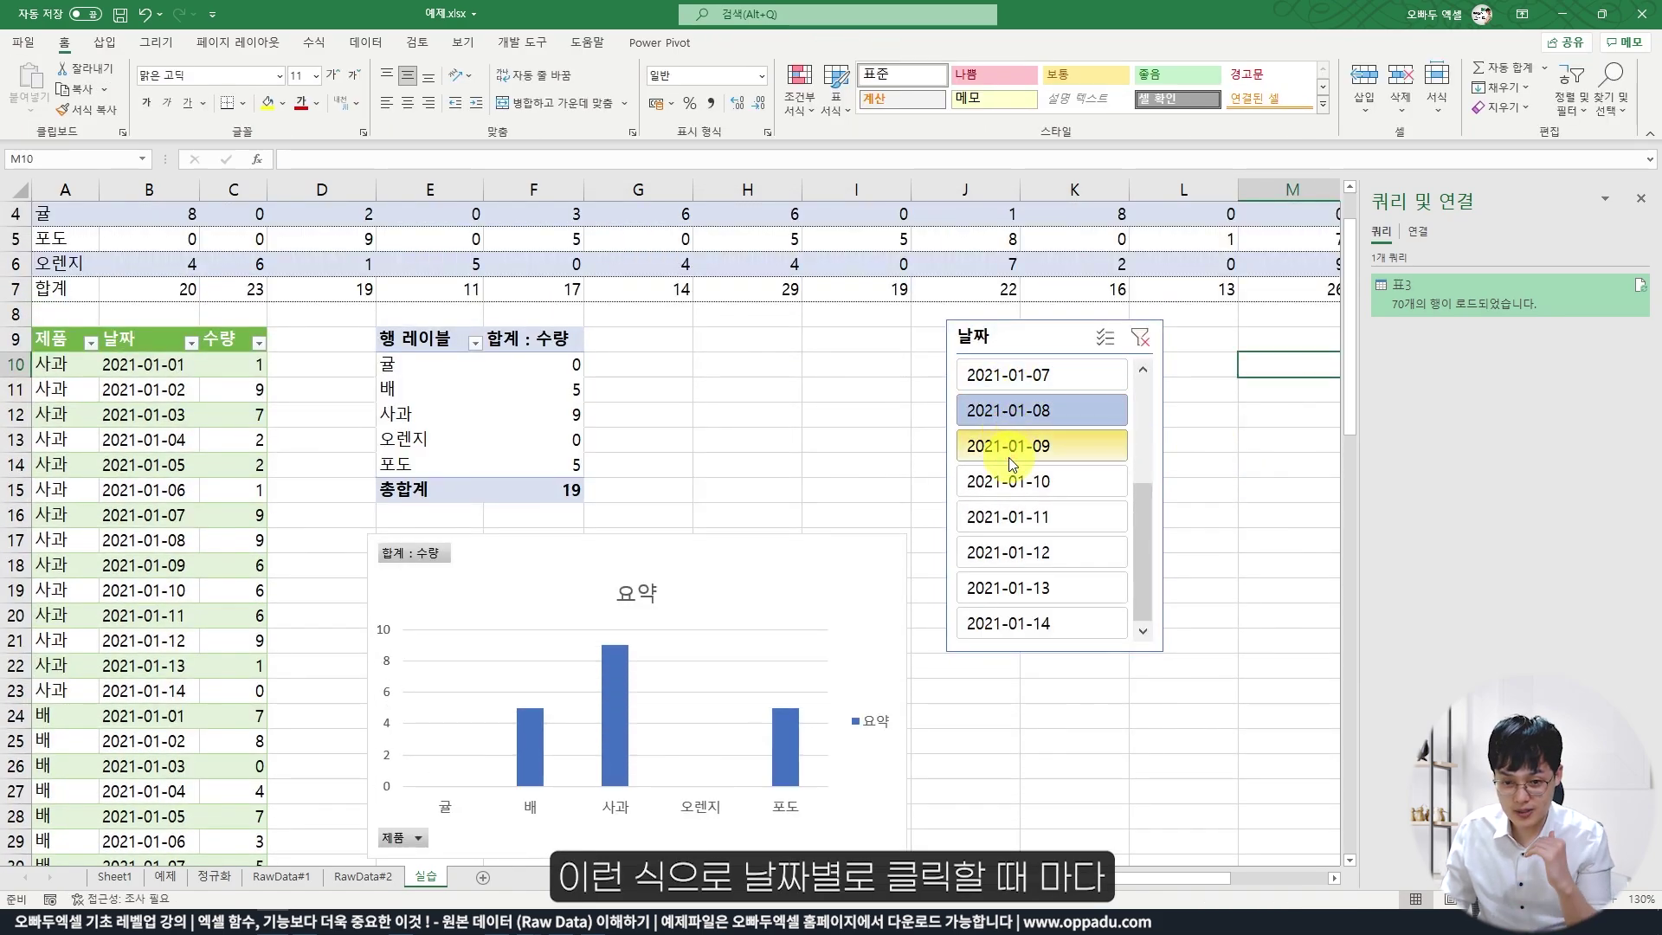
{"action": "left_click", "coordinate": [1006, 445]}
{"action": "left_click", "coordinate": [995, 481]}
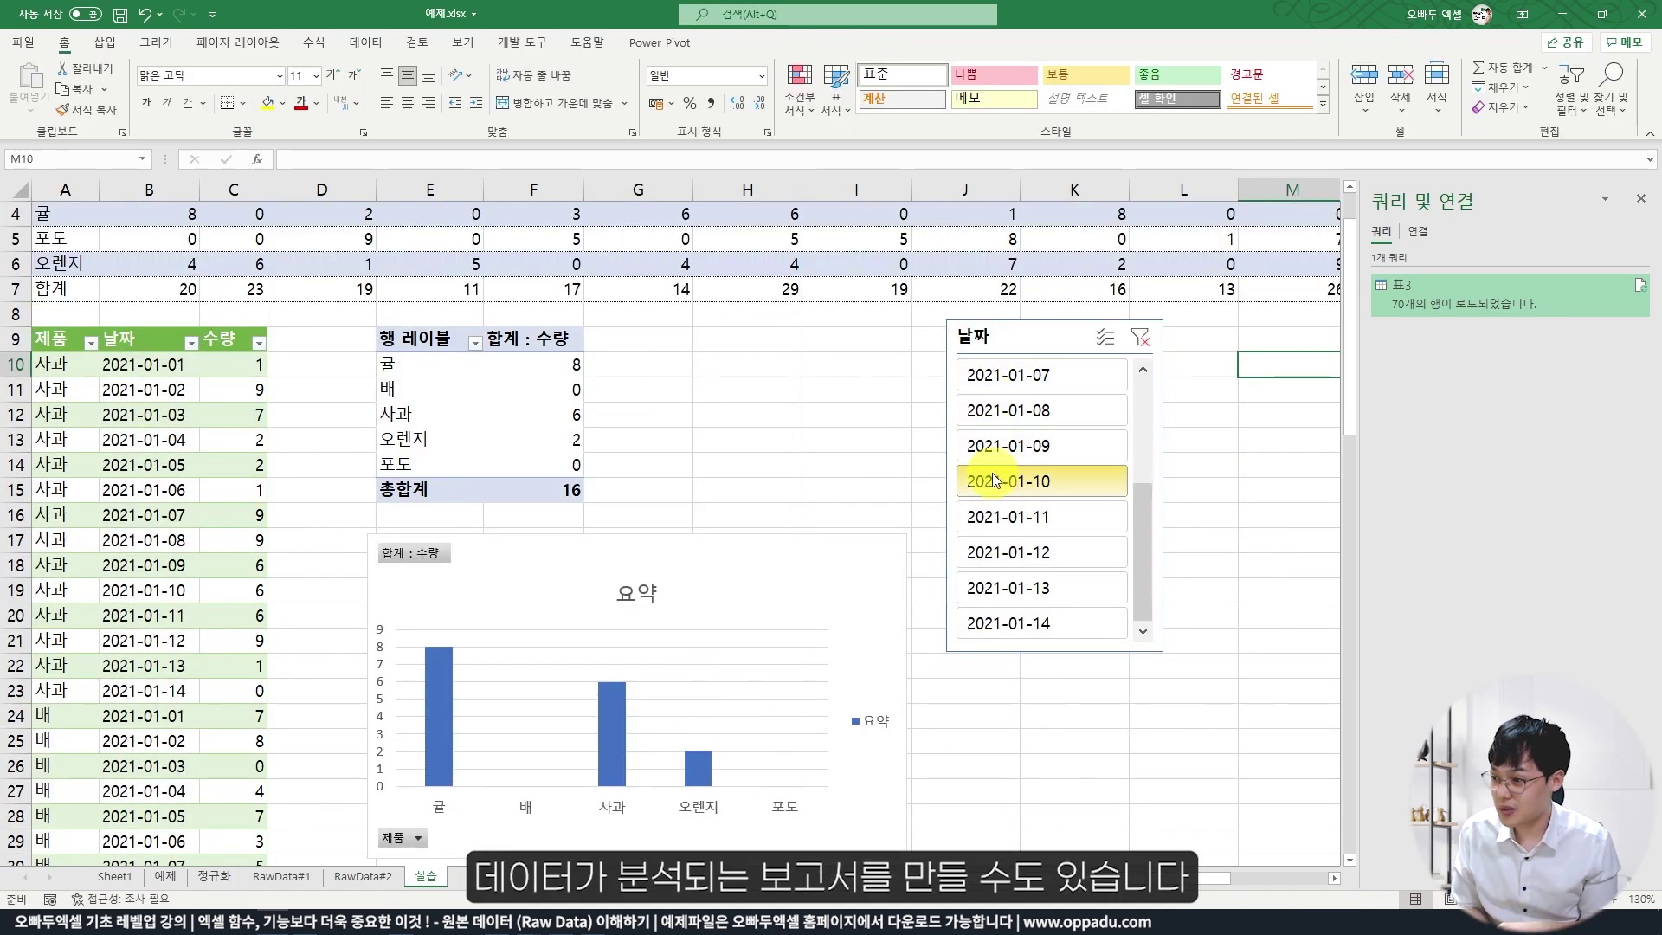